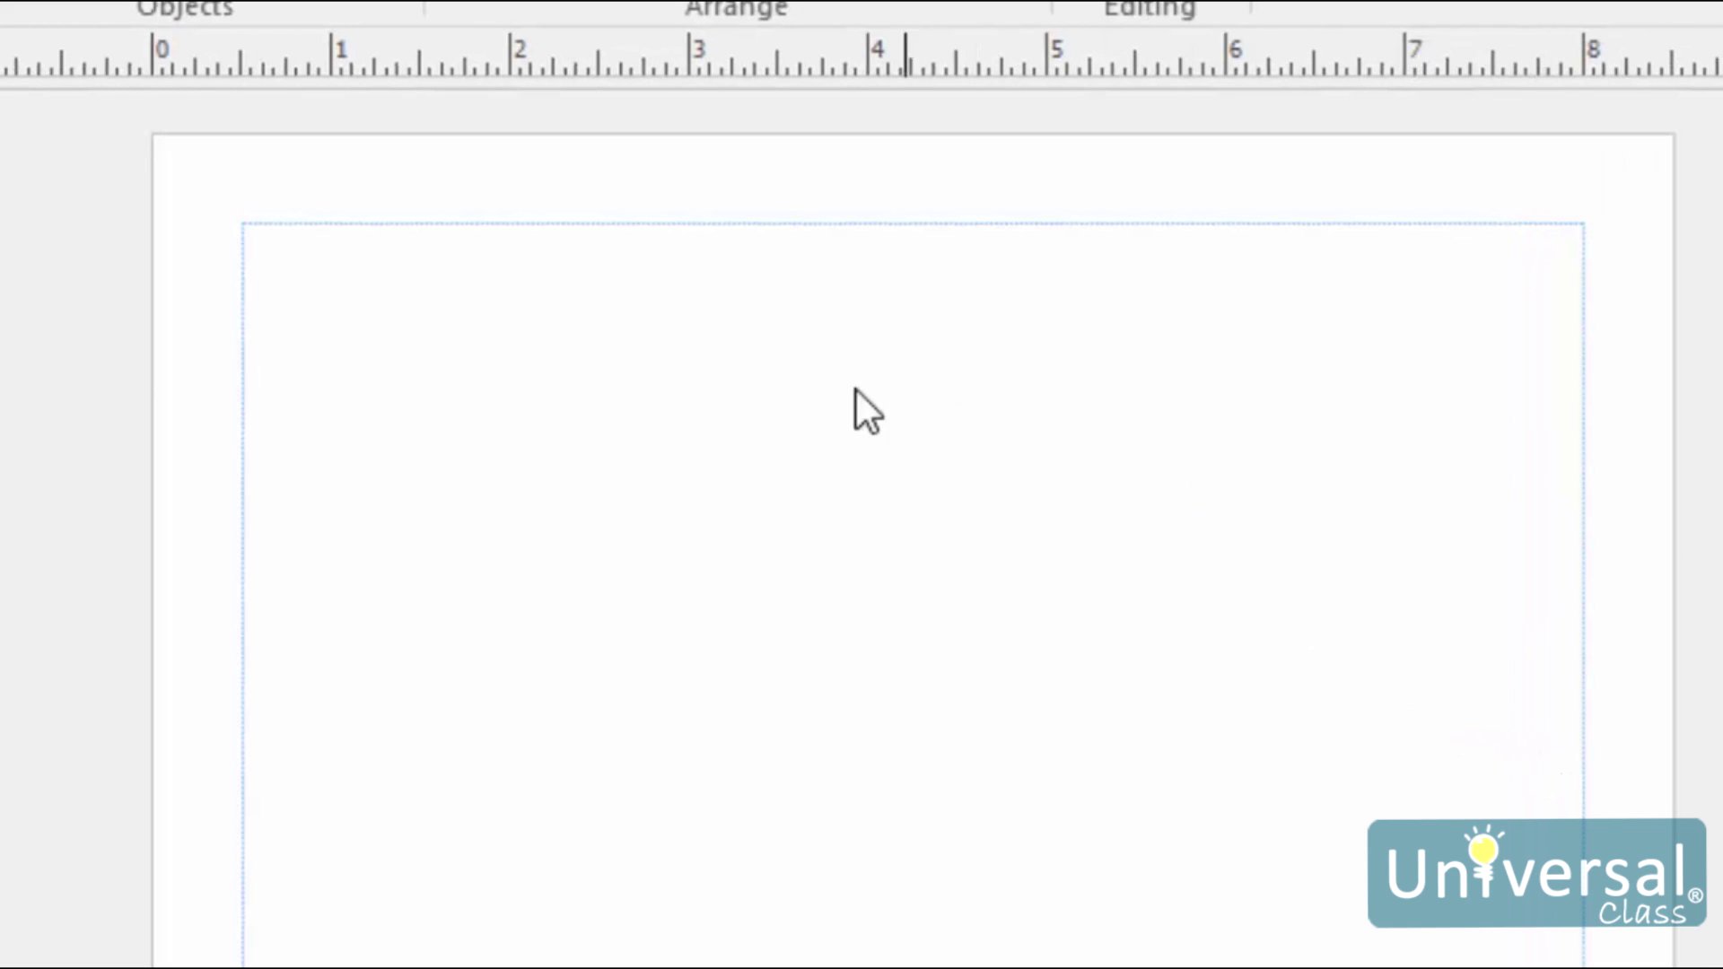
Add the text "This is my new text." to the blank page and shrink its text box to about 3 by 2 inches
left_click(748, 378)
type("This is my new text.")
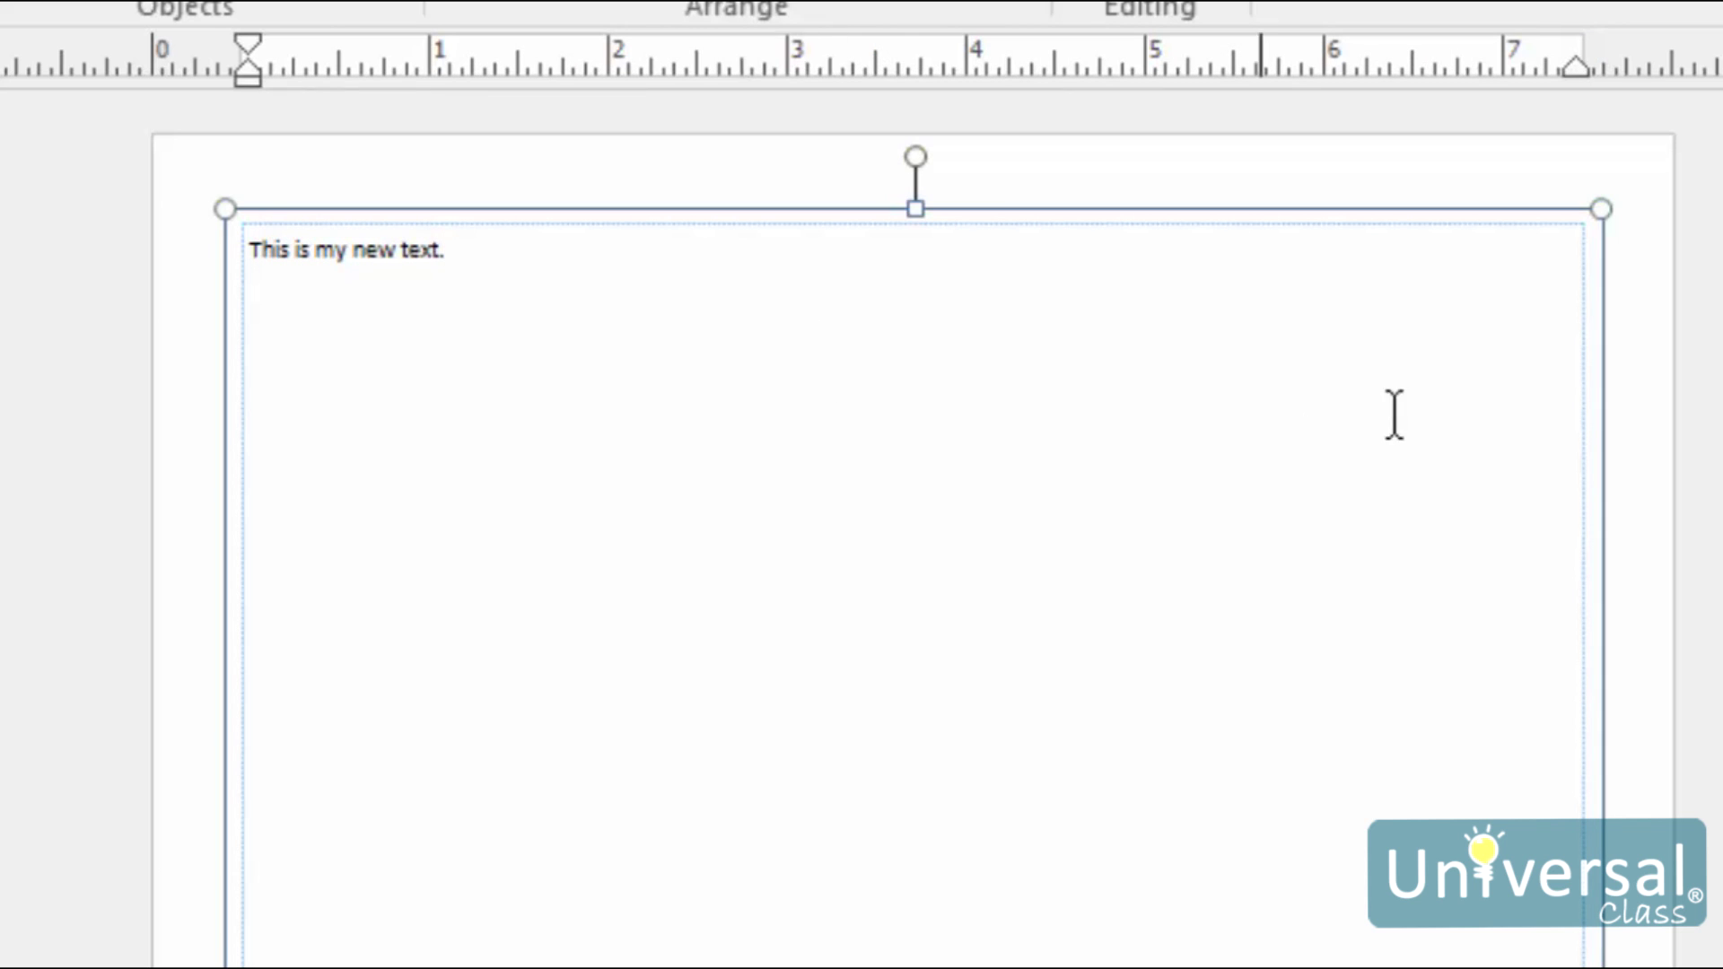
key("Escape")
left_click(535, 262)
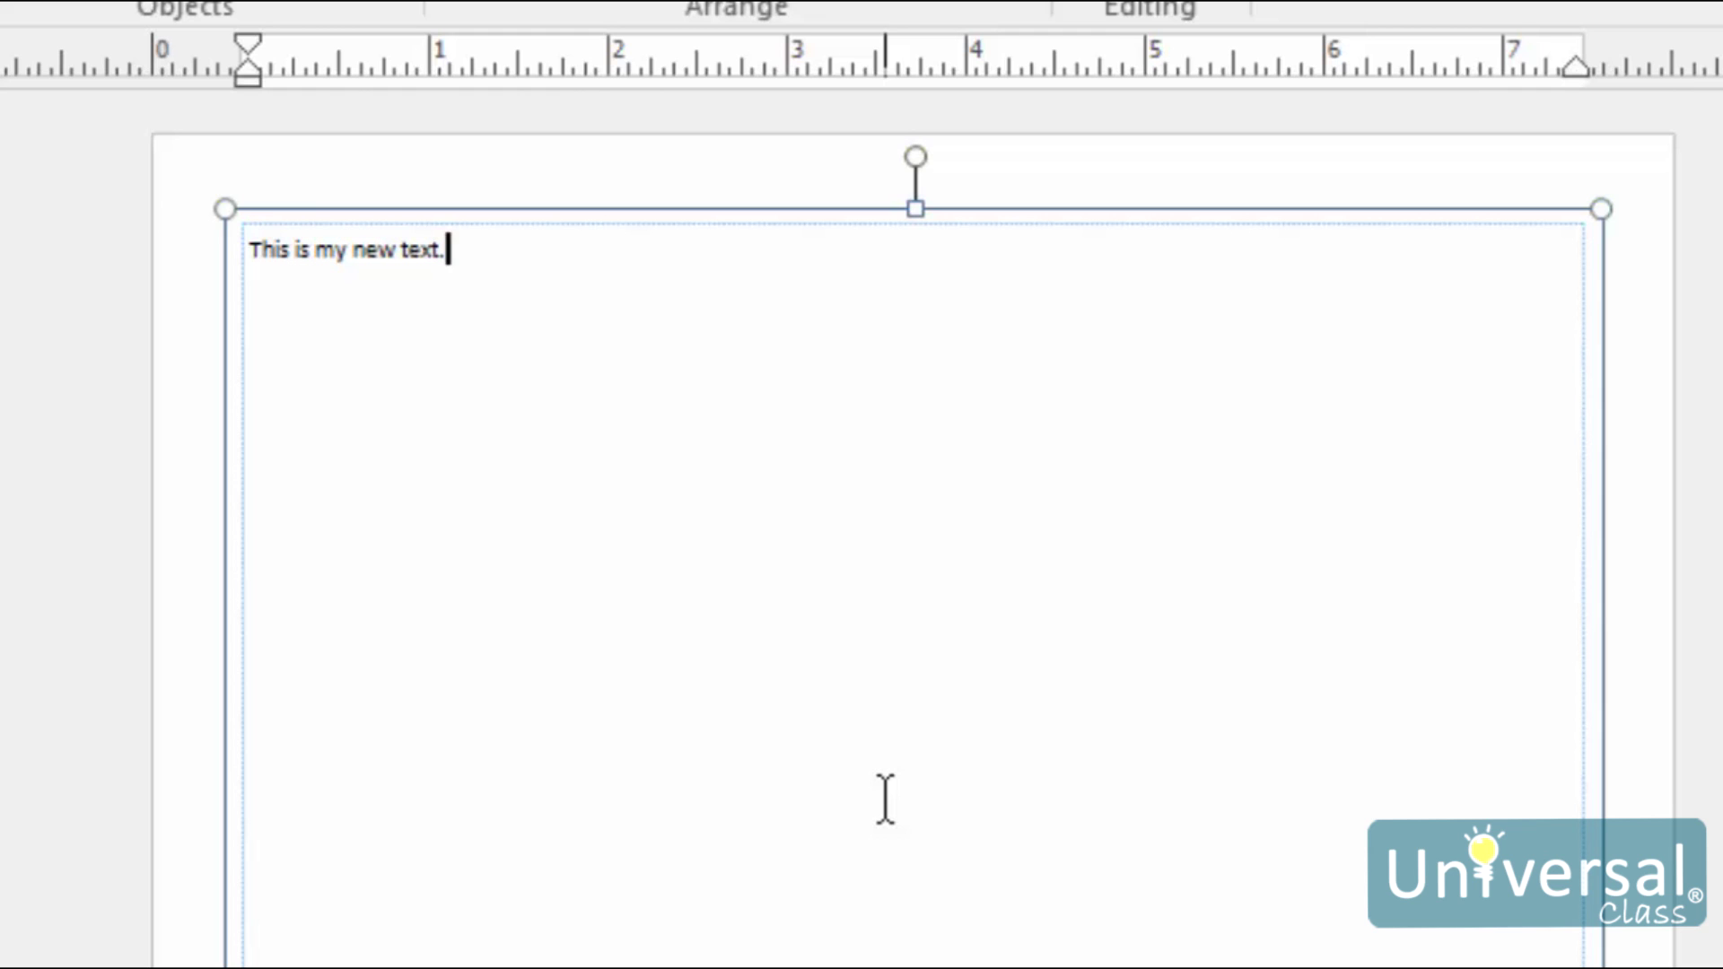
left_click_drag(242, 225, 814, 612)
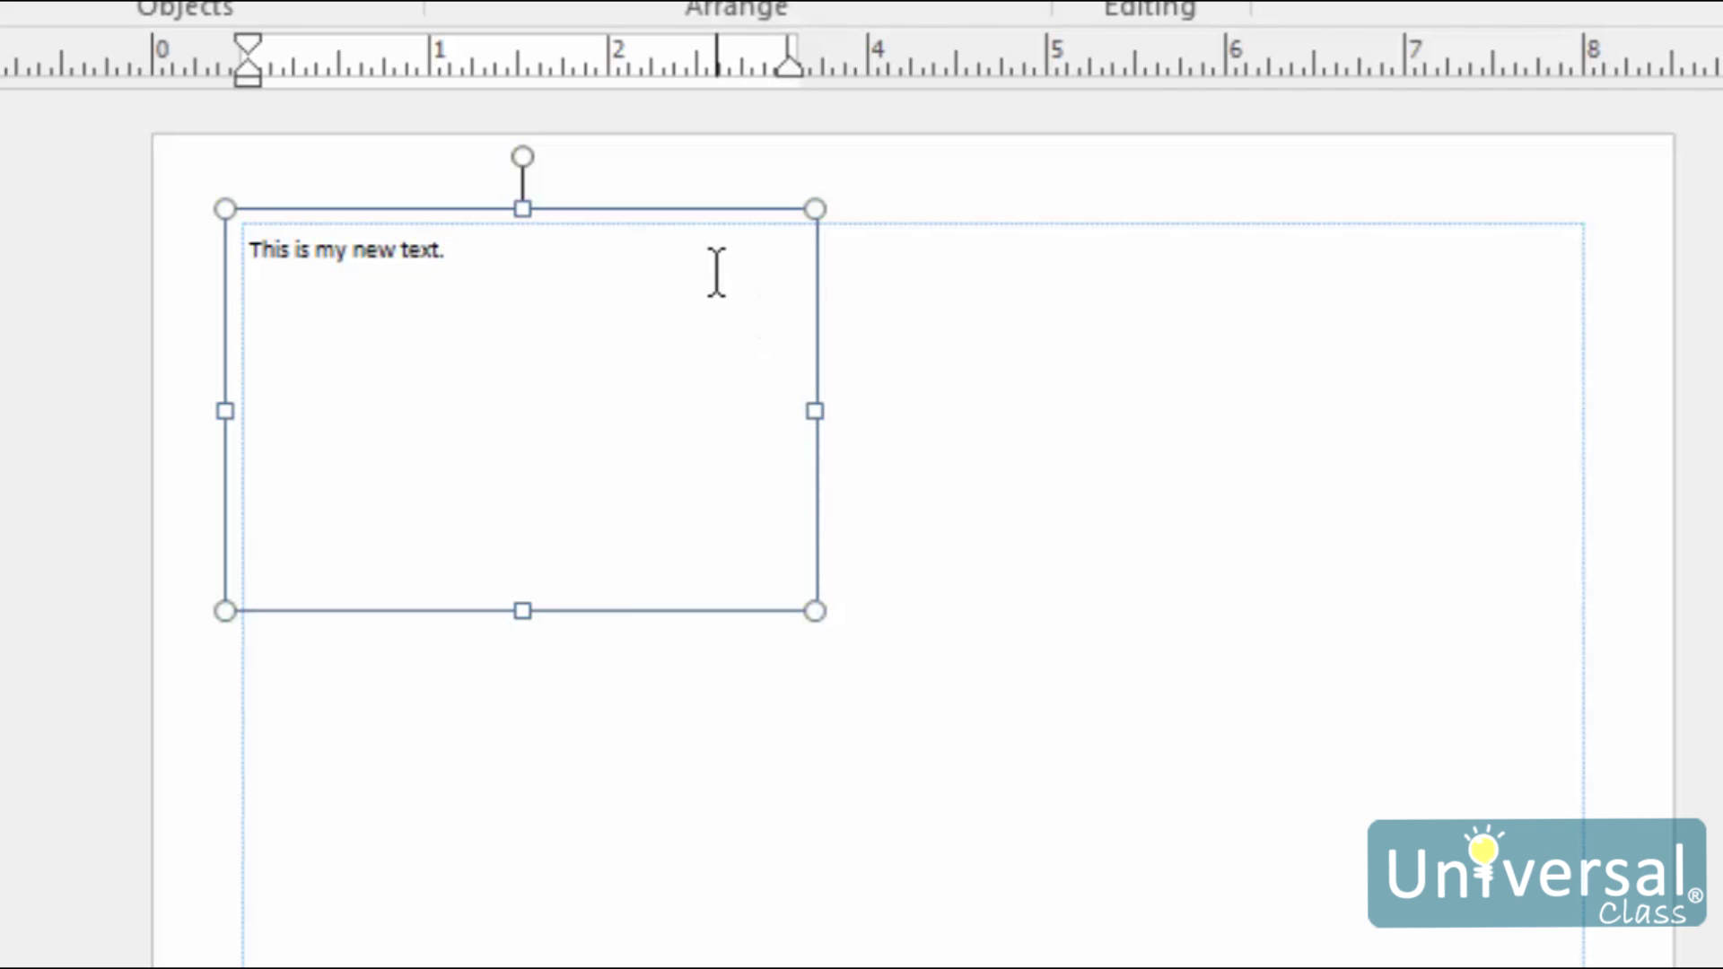
left_click(1078, 360)
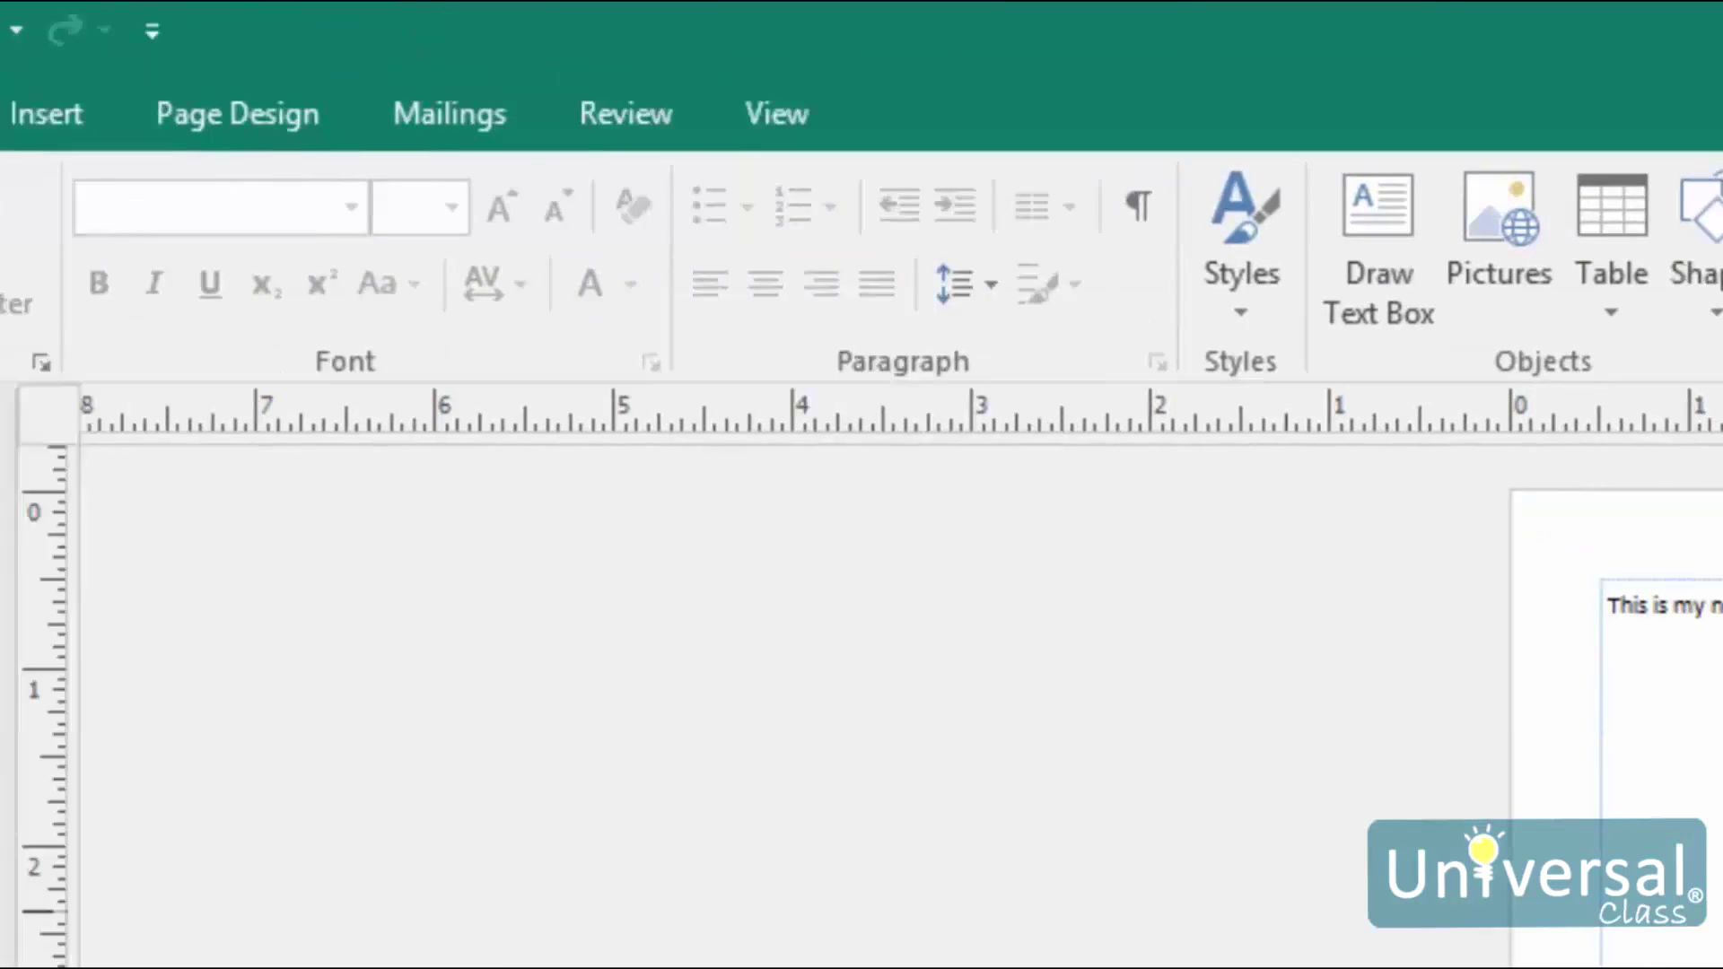
Draw a second text box below the first one, against the page's left margin, containing "More text here."
left_click(49, 123)
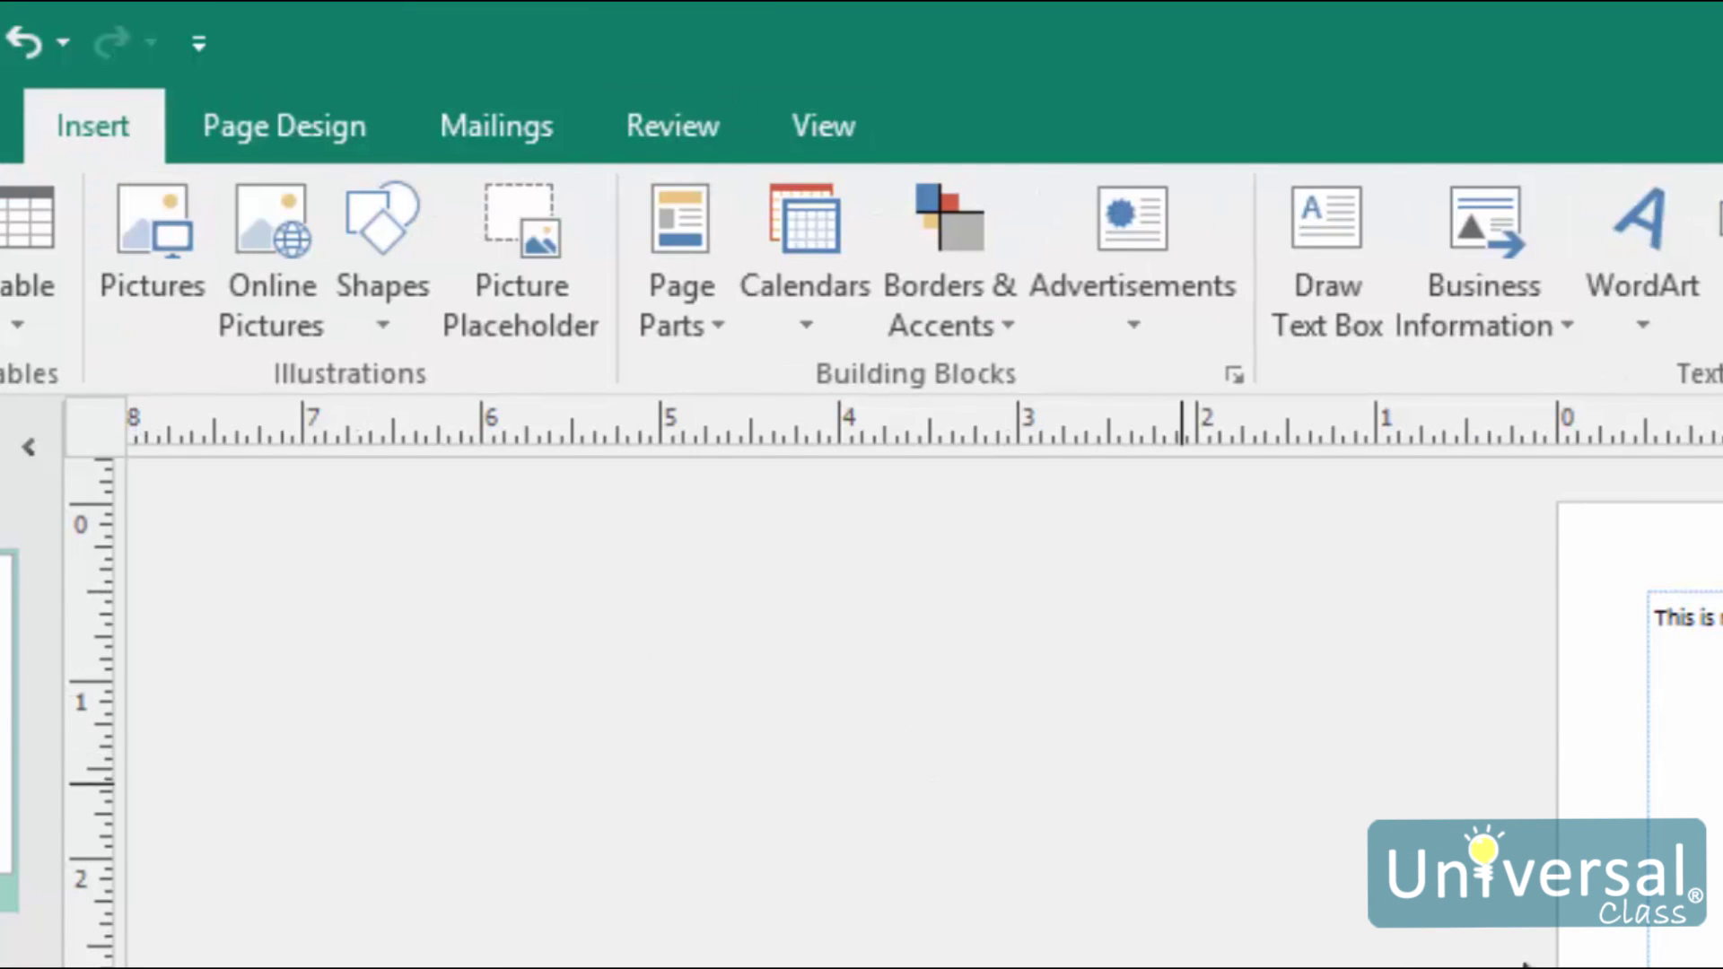
left_click(1326, 305)
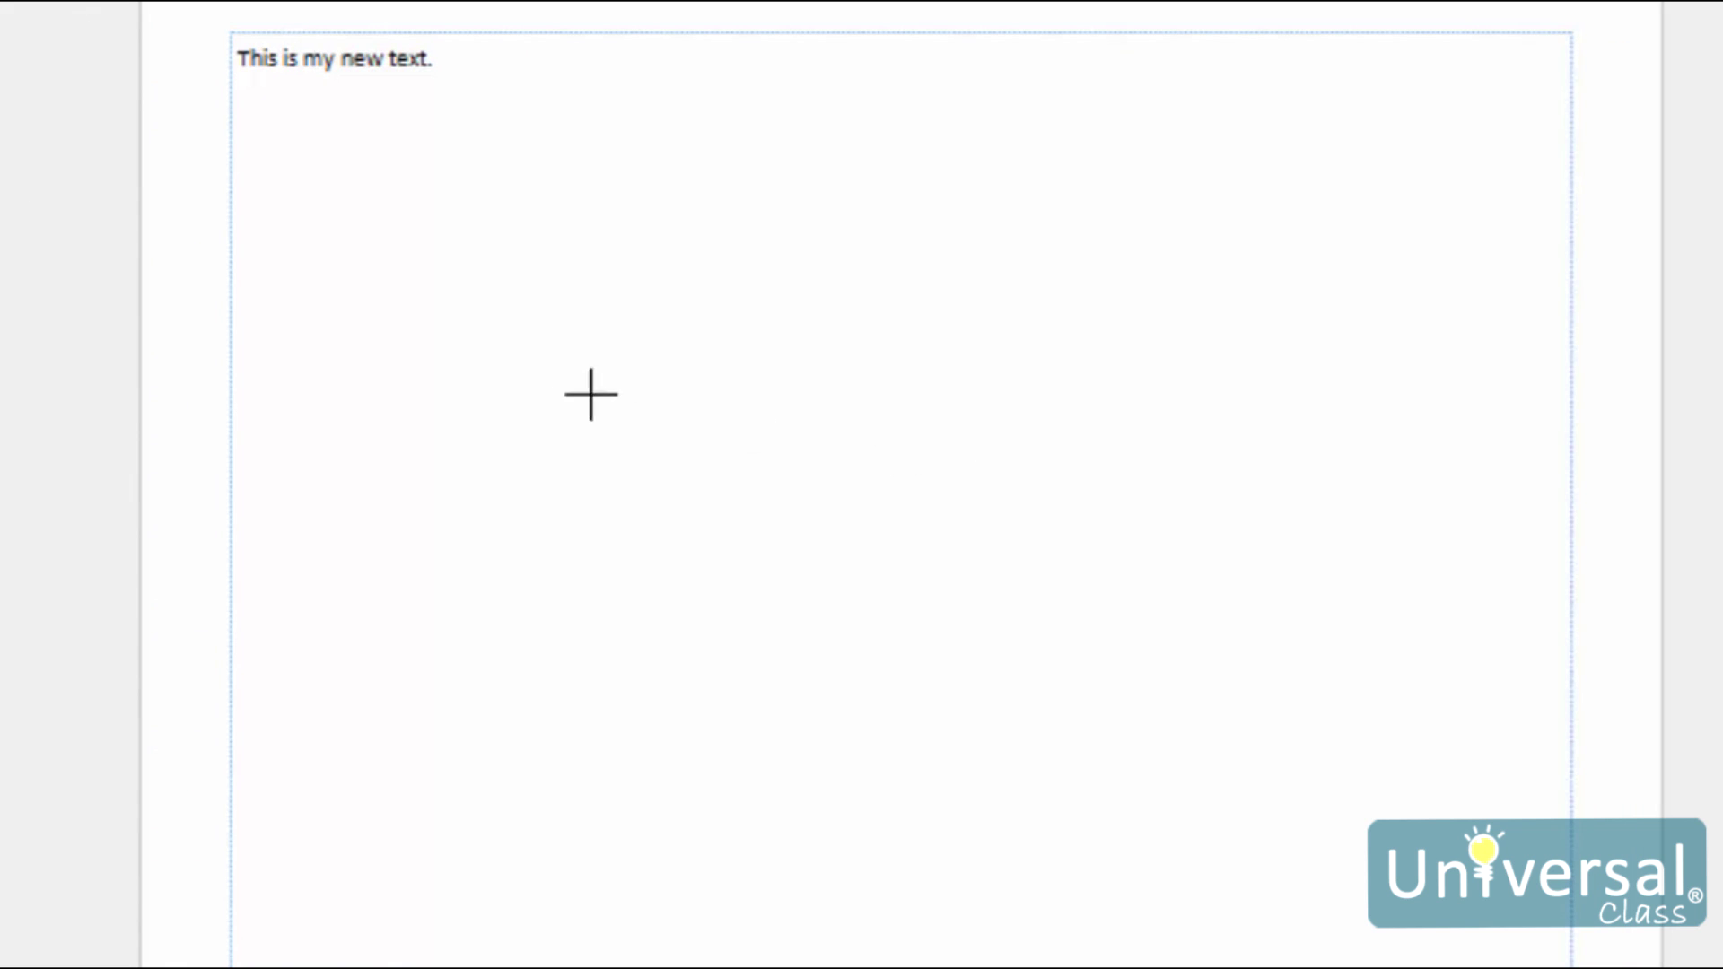
left_click_drag(236, 407, 723, 626)
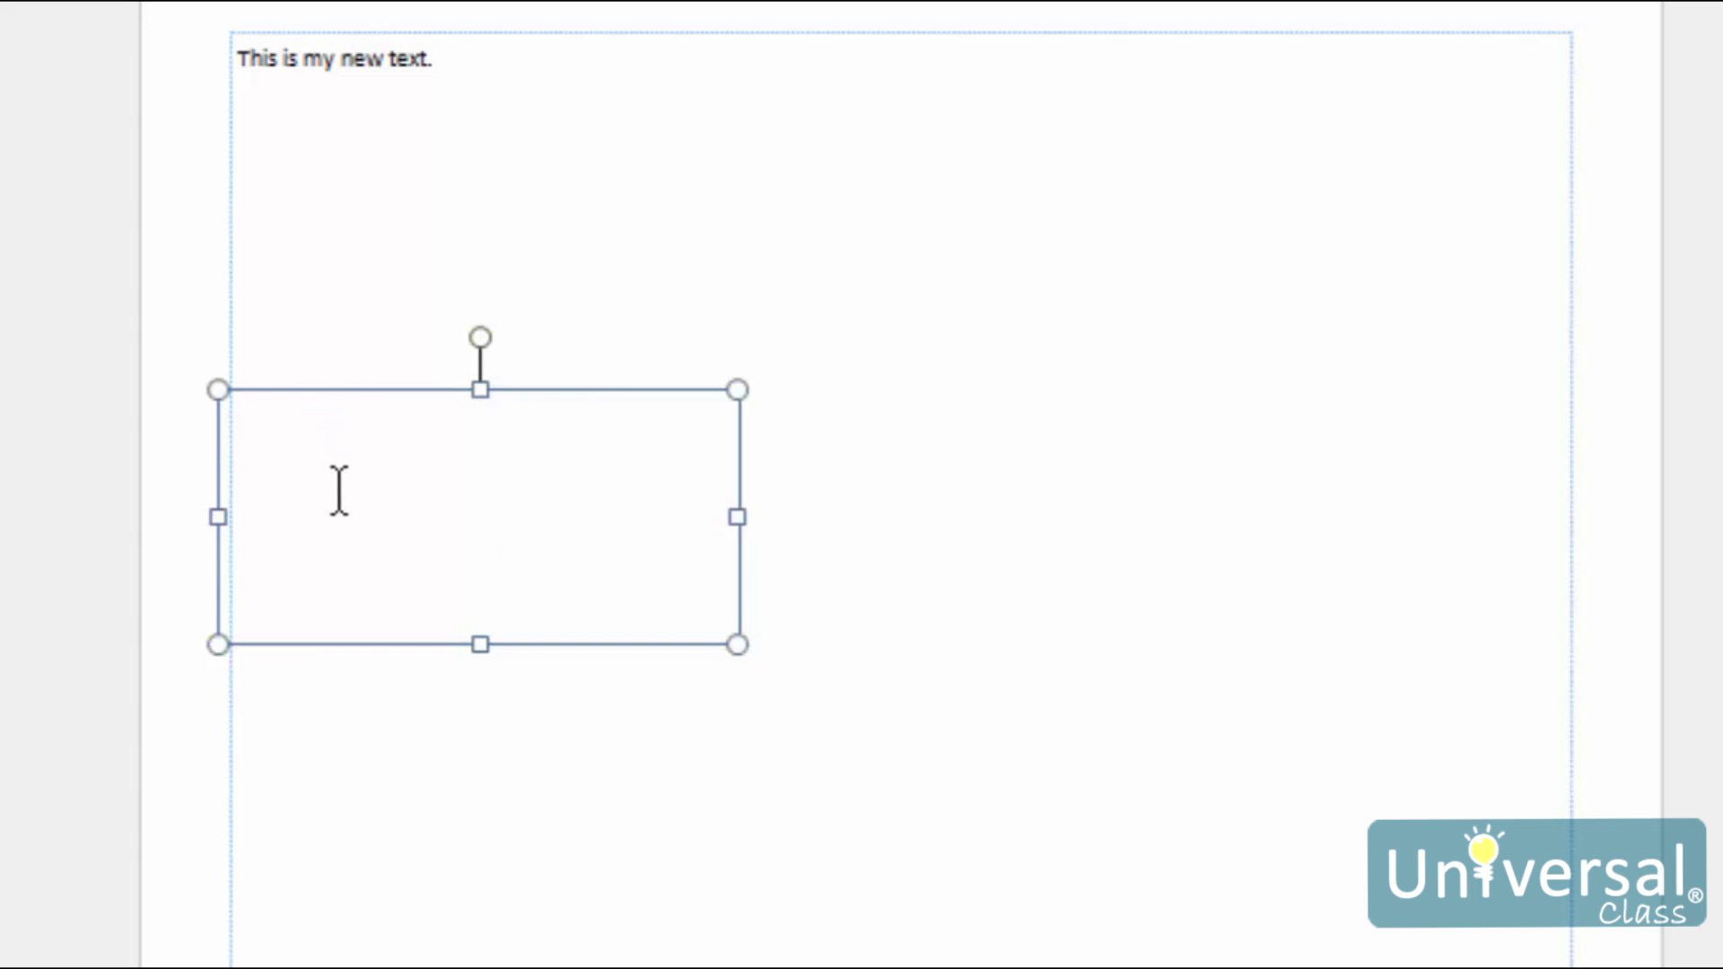
type("More text here.")
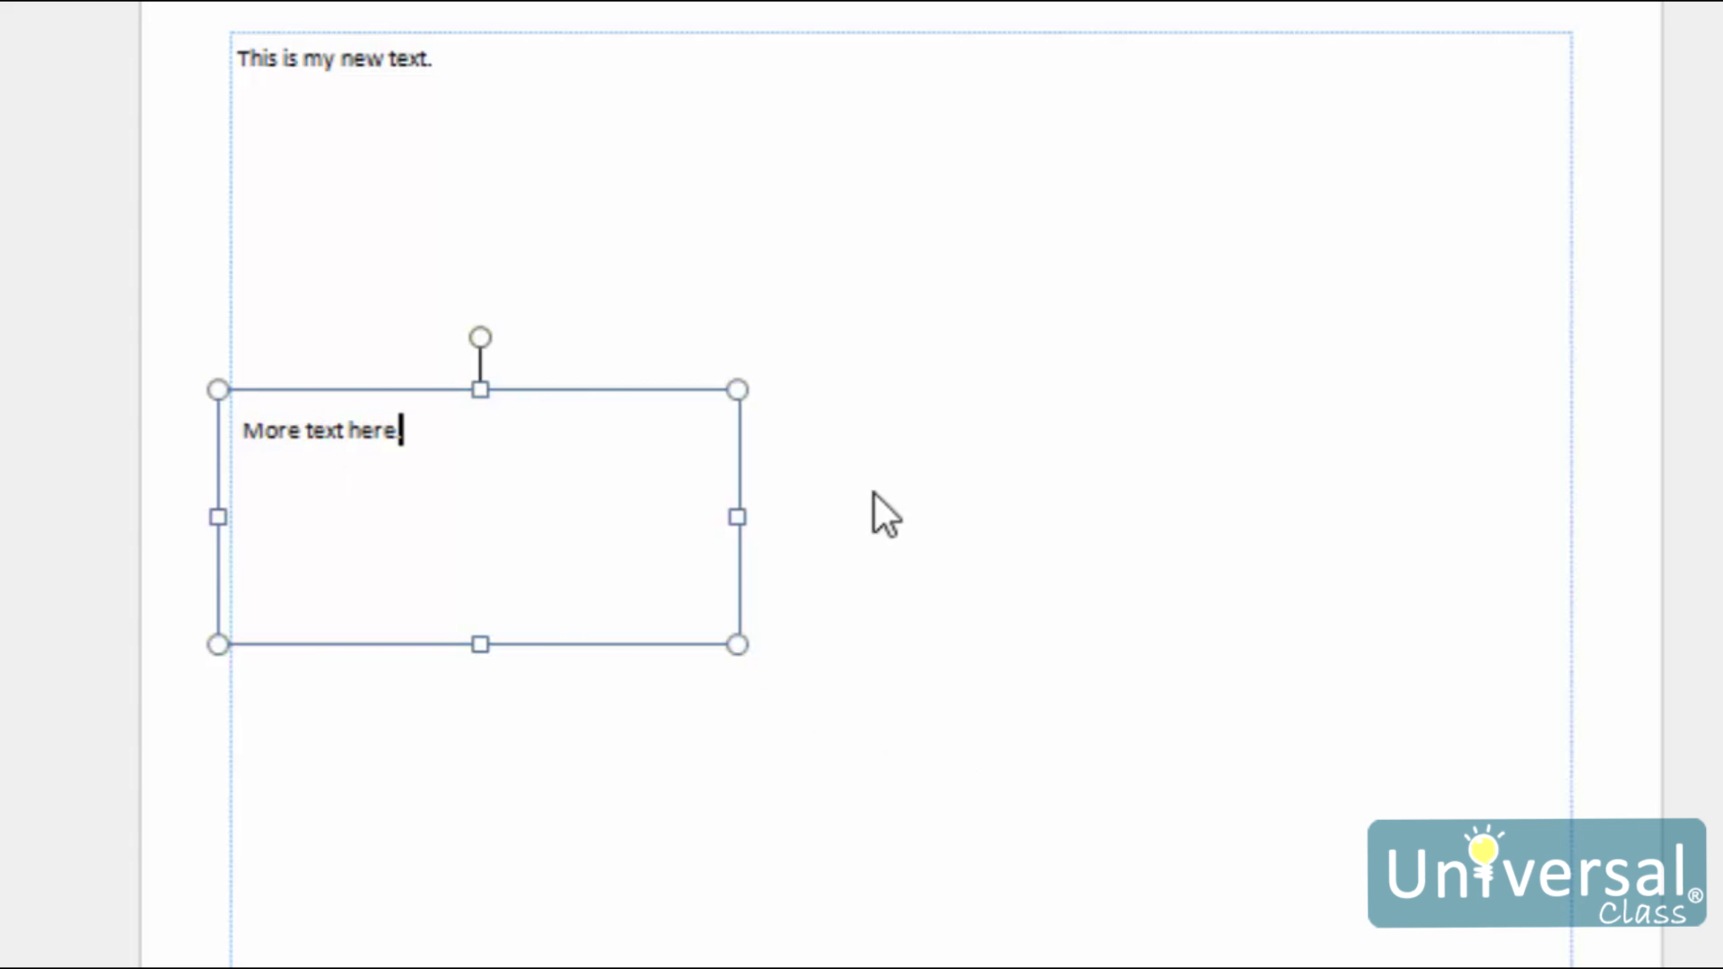
left_click(900, 533)
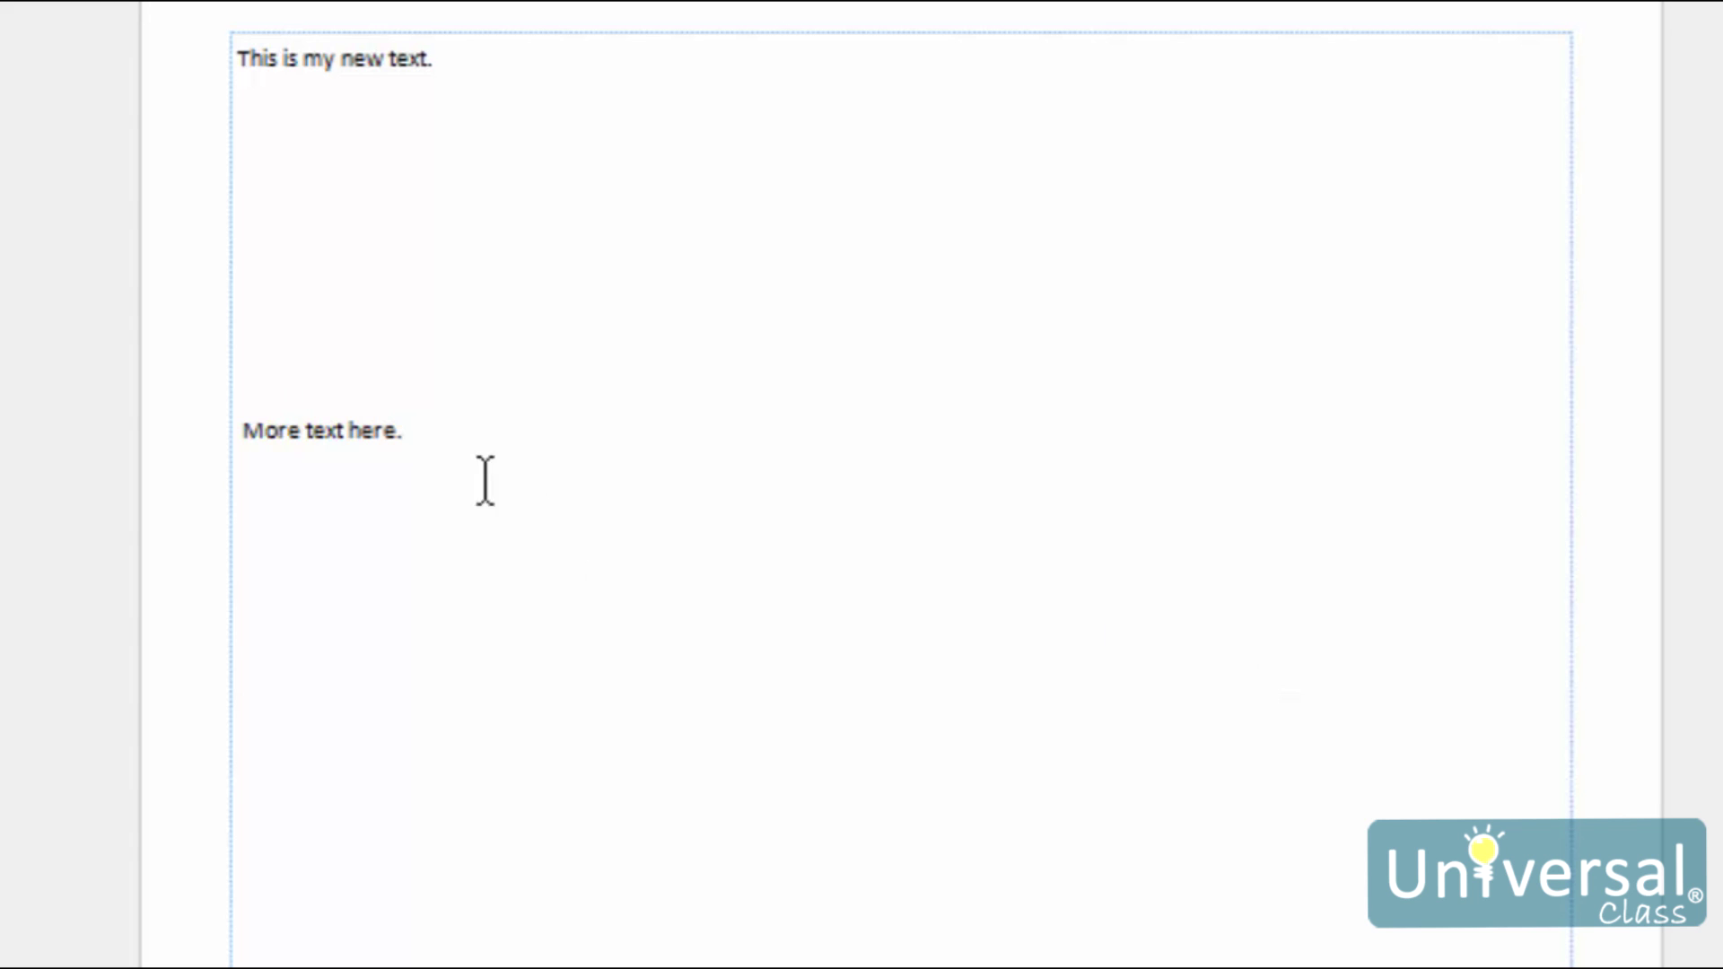
Apply the plain yellow outline shape style with no fill to the "More text here." text box
left_click(446, 400)
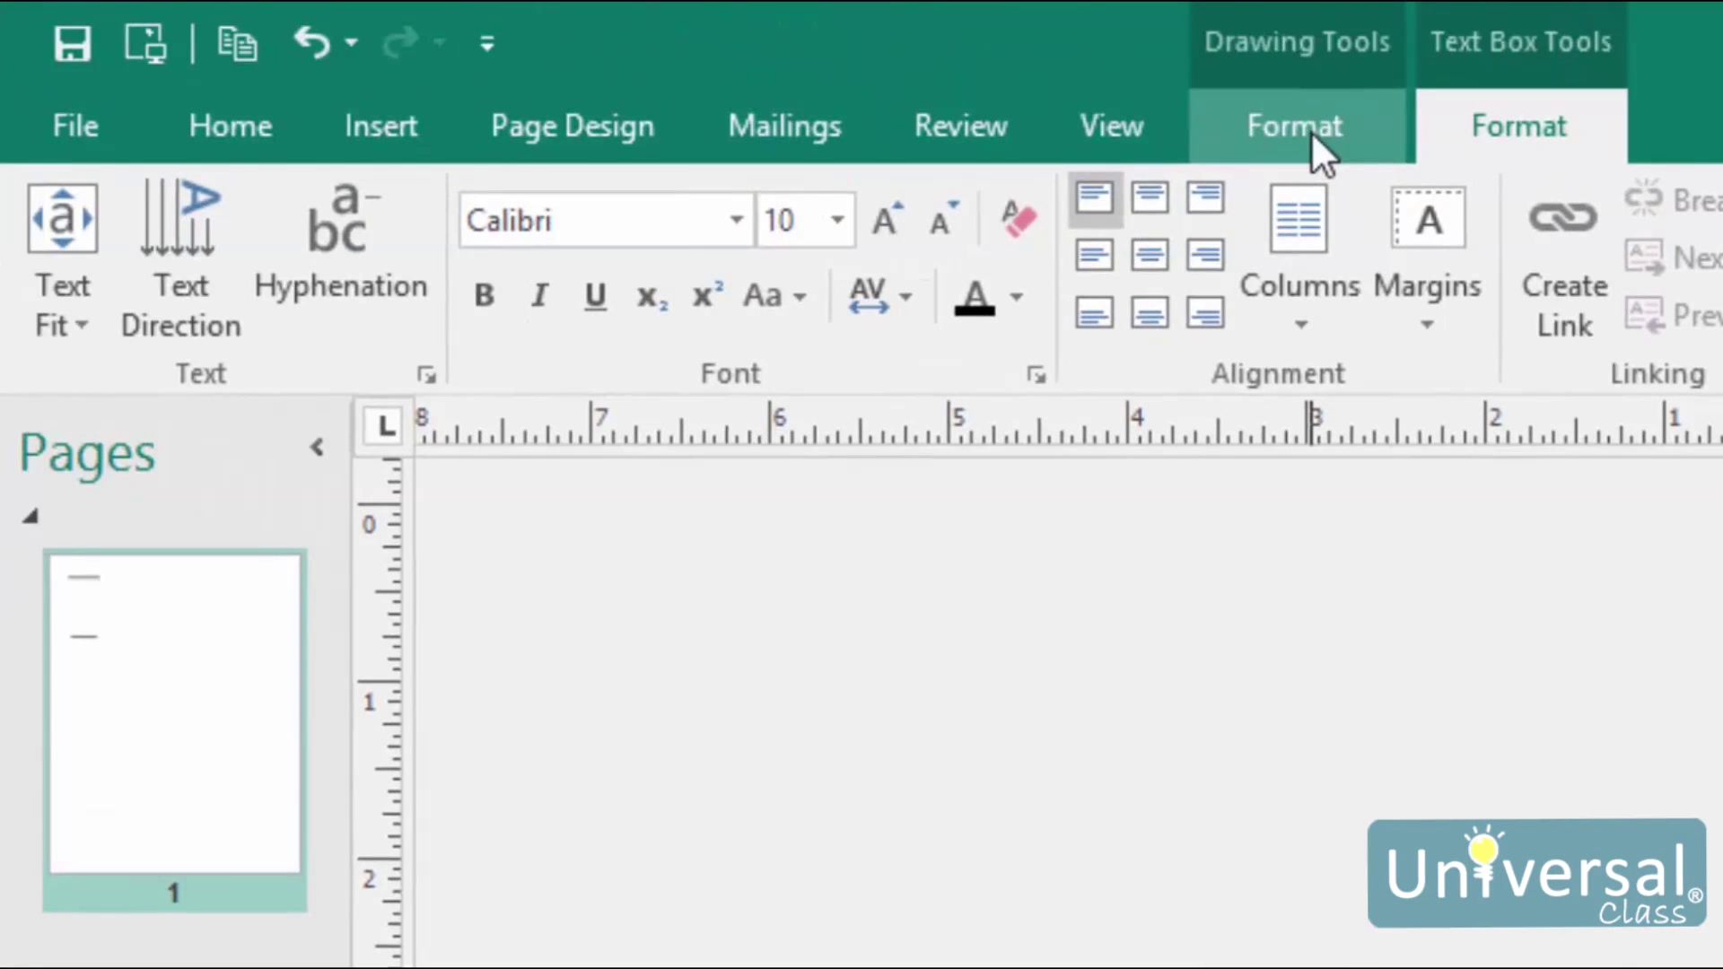
left_click(1308, 131)
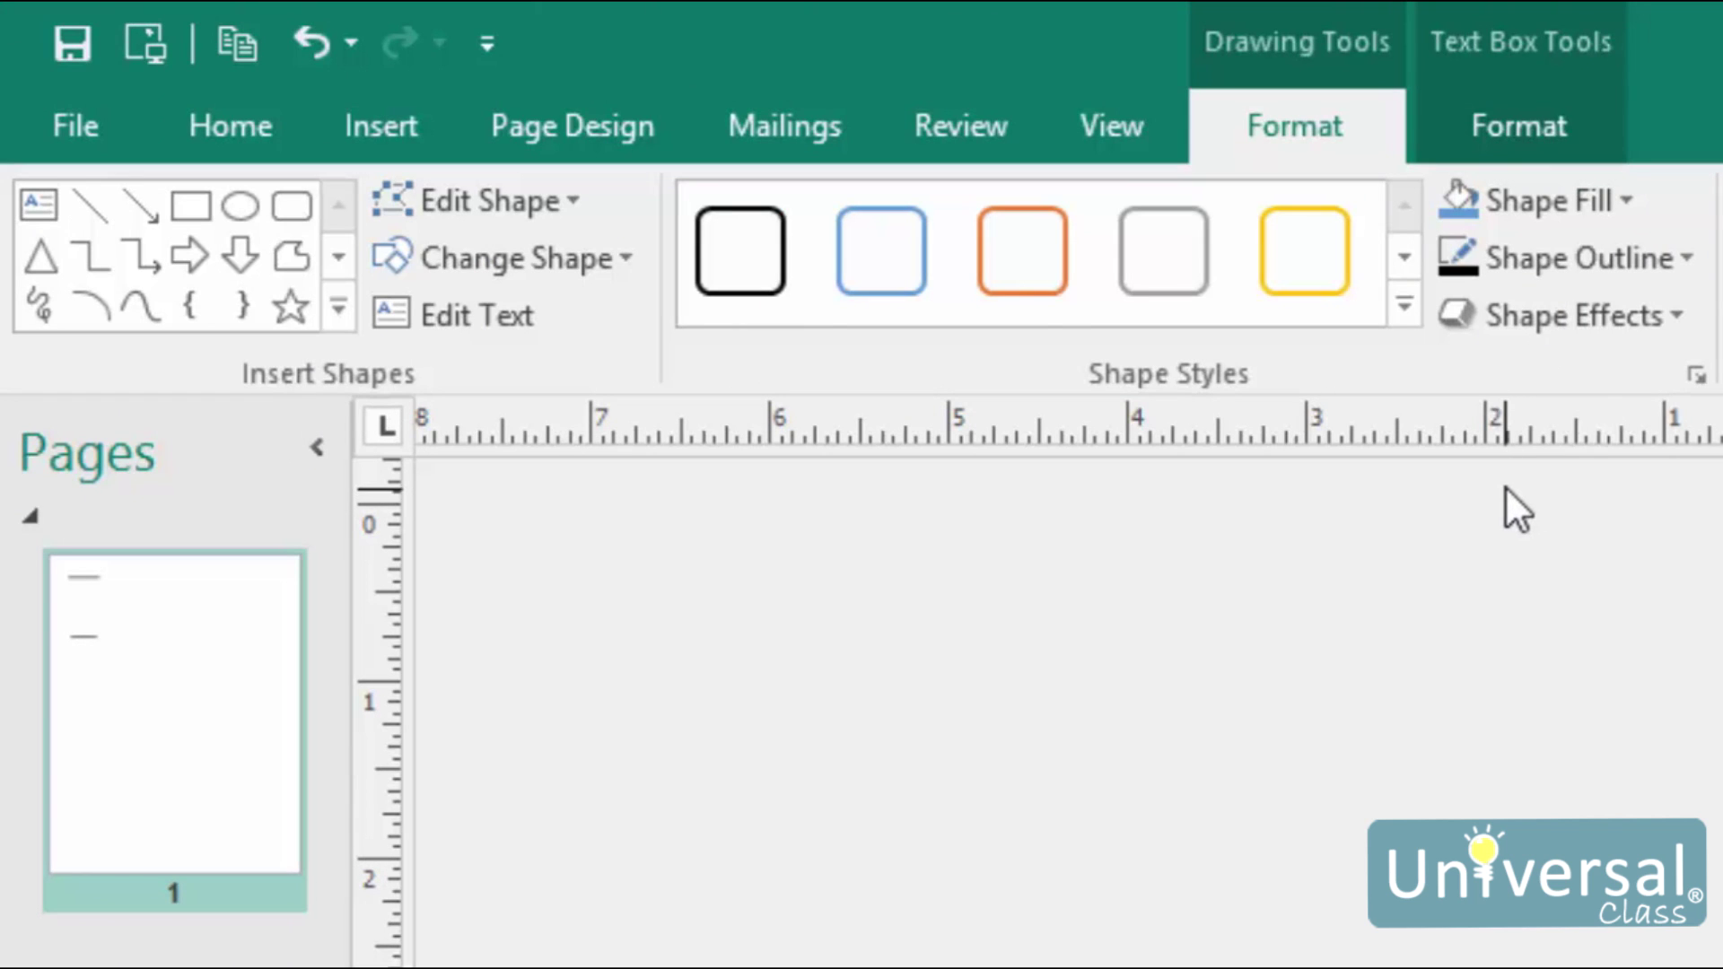
left_click(1402, 307)
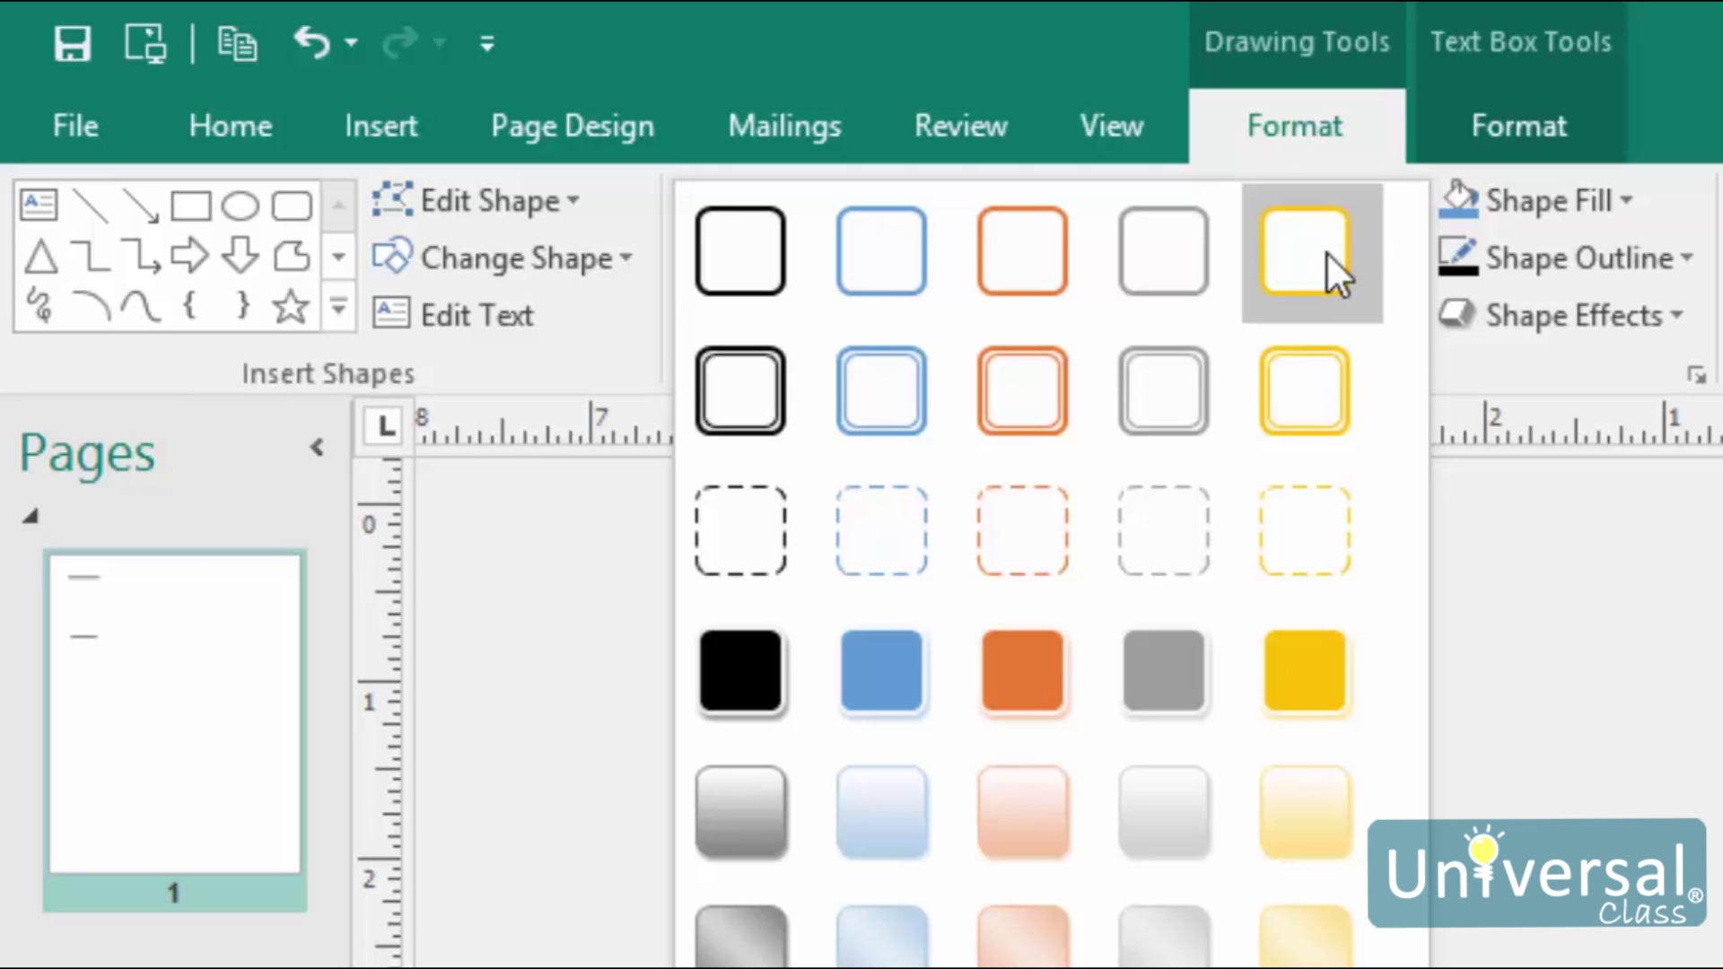
left_click(1326, 260)
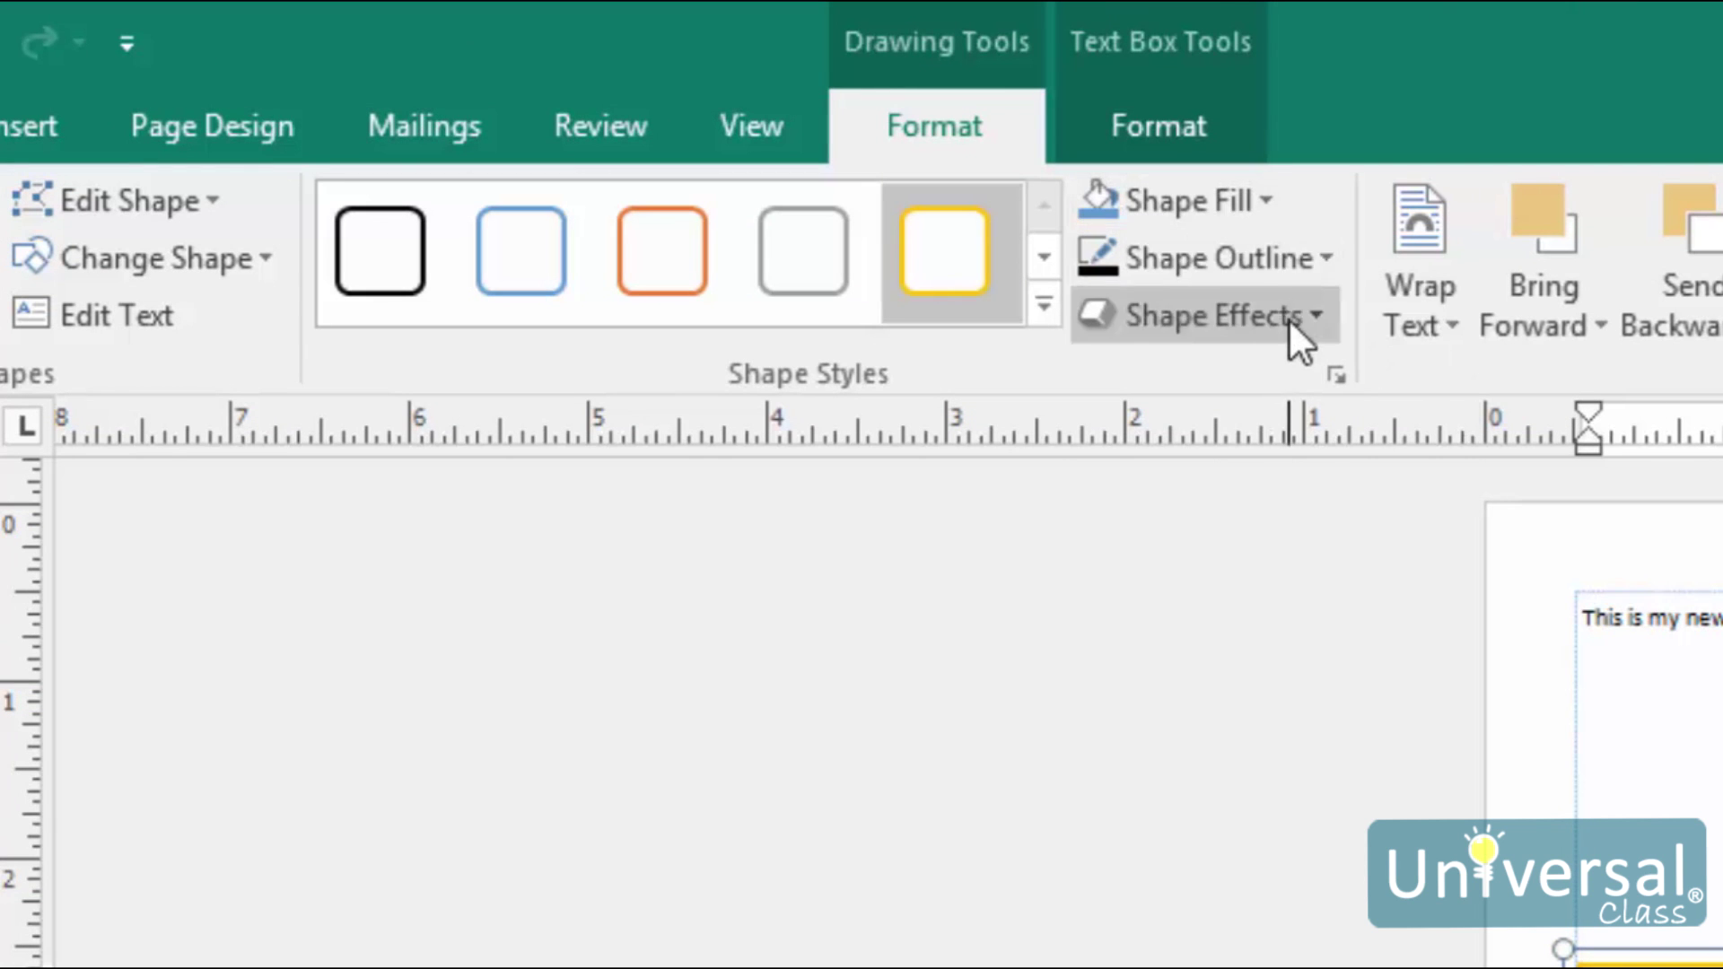
key("Escape")
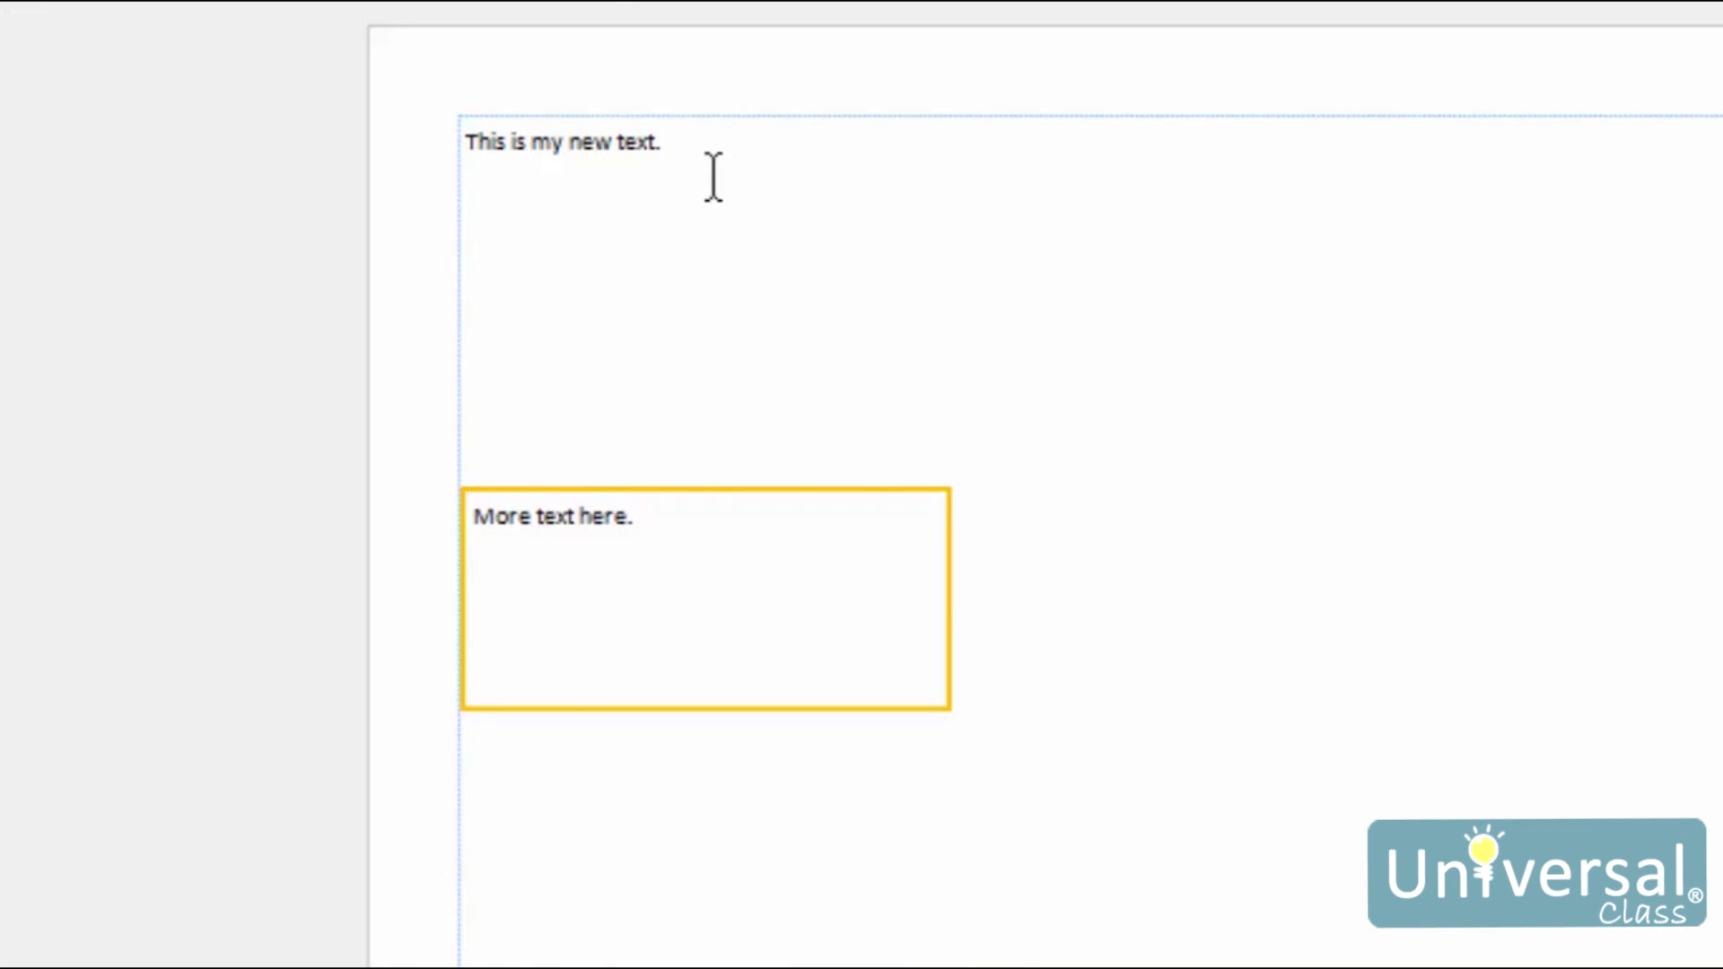
Delete the entire "This is my new text." text box from the page
left_click(1554, 522)
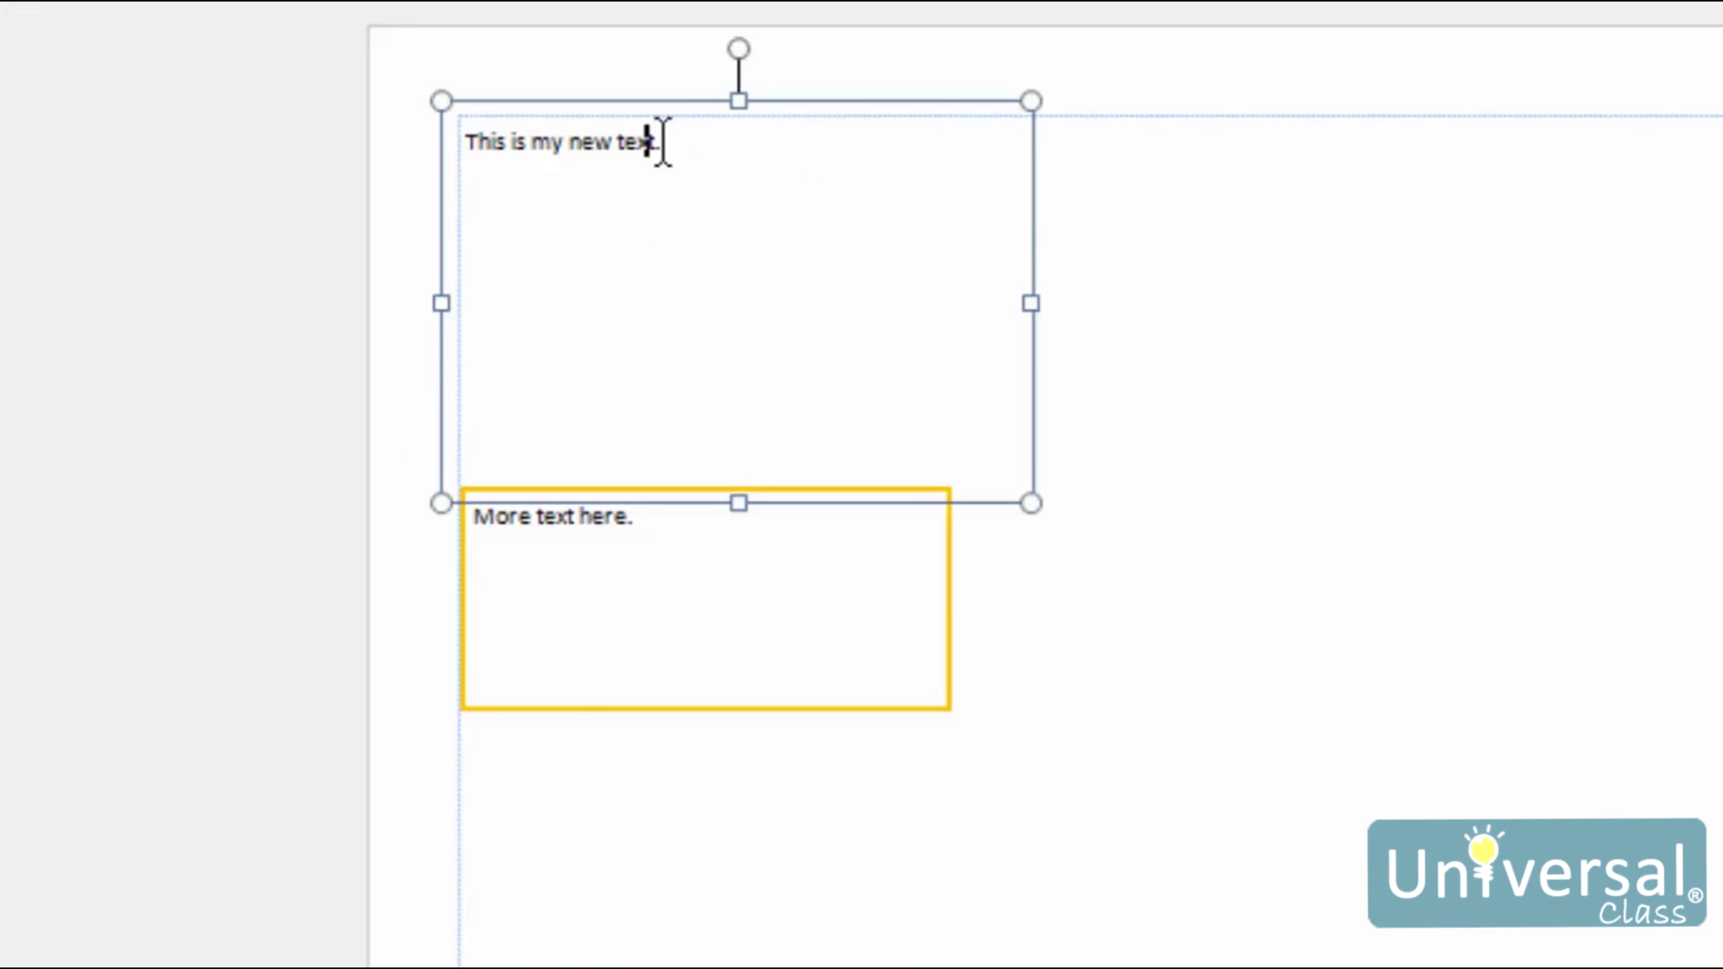
right_click(664, 107)
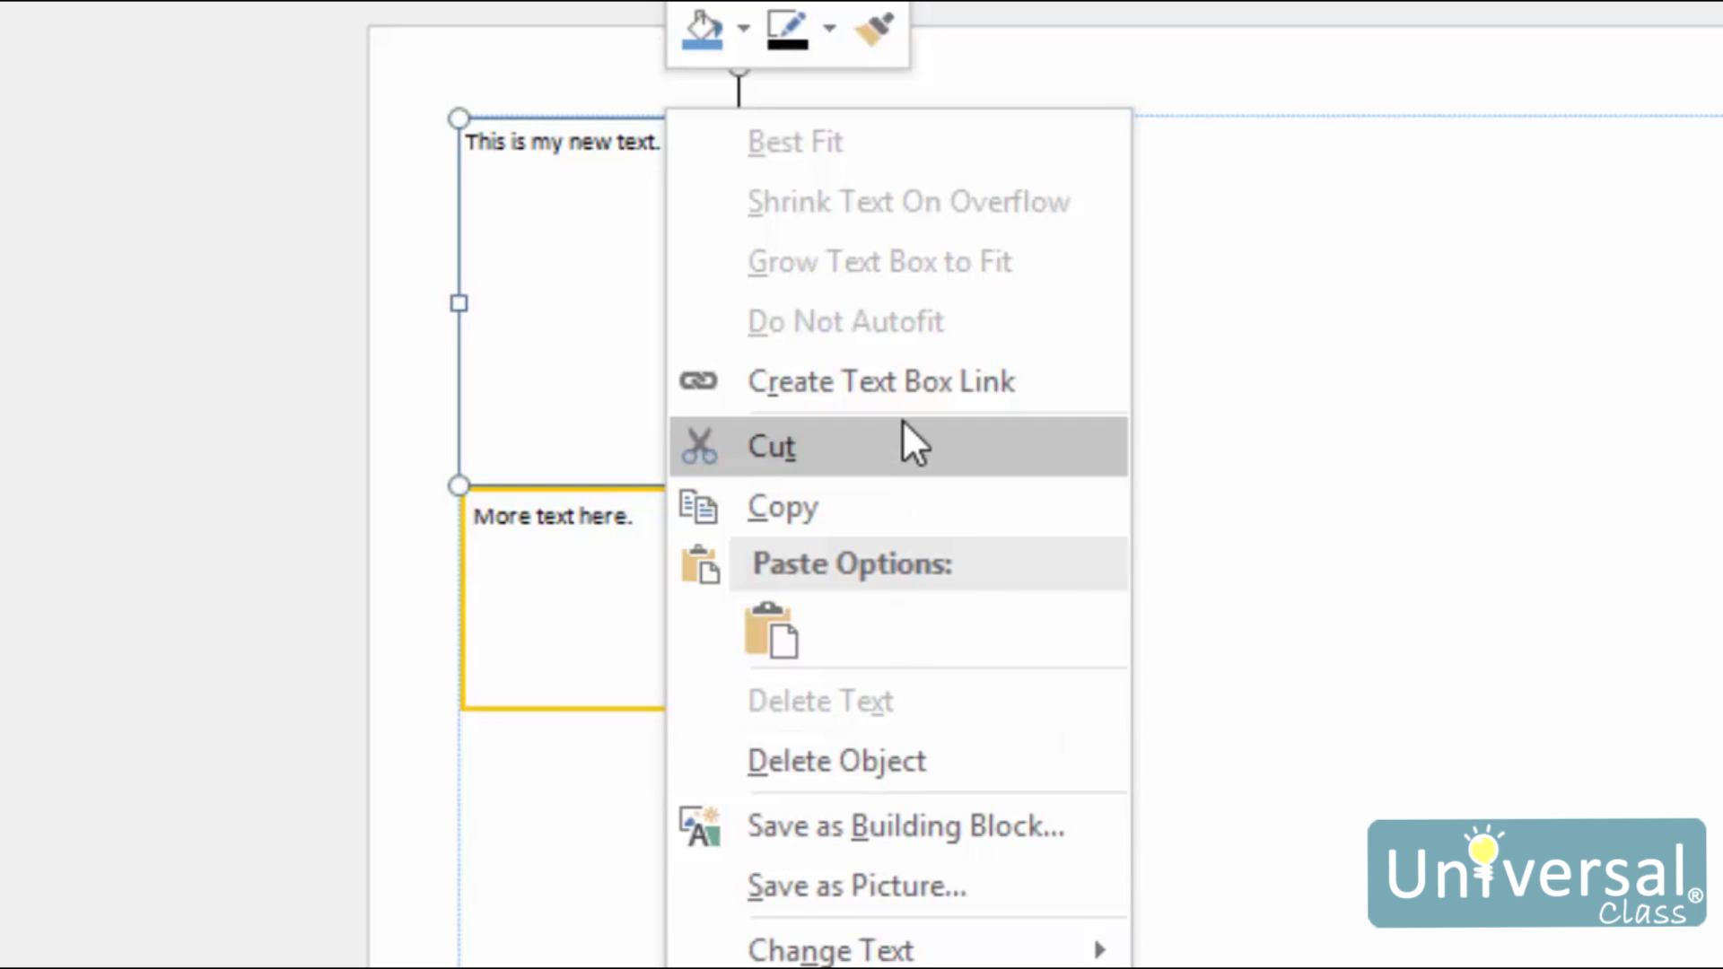
left_click(598, 113)
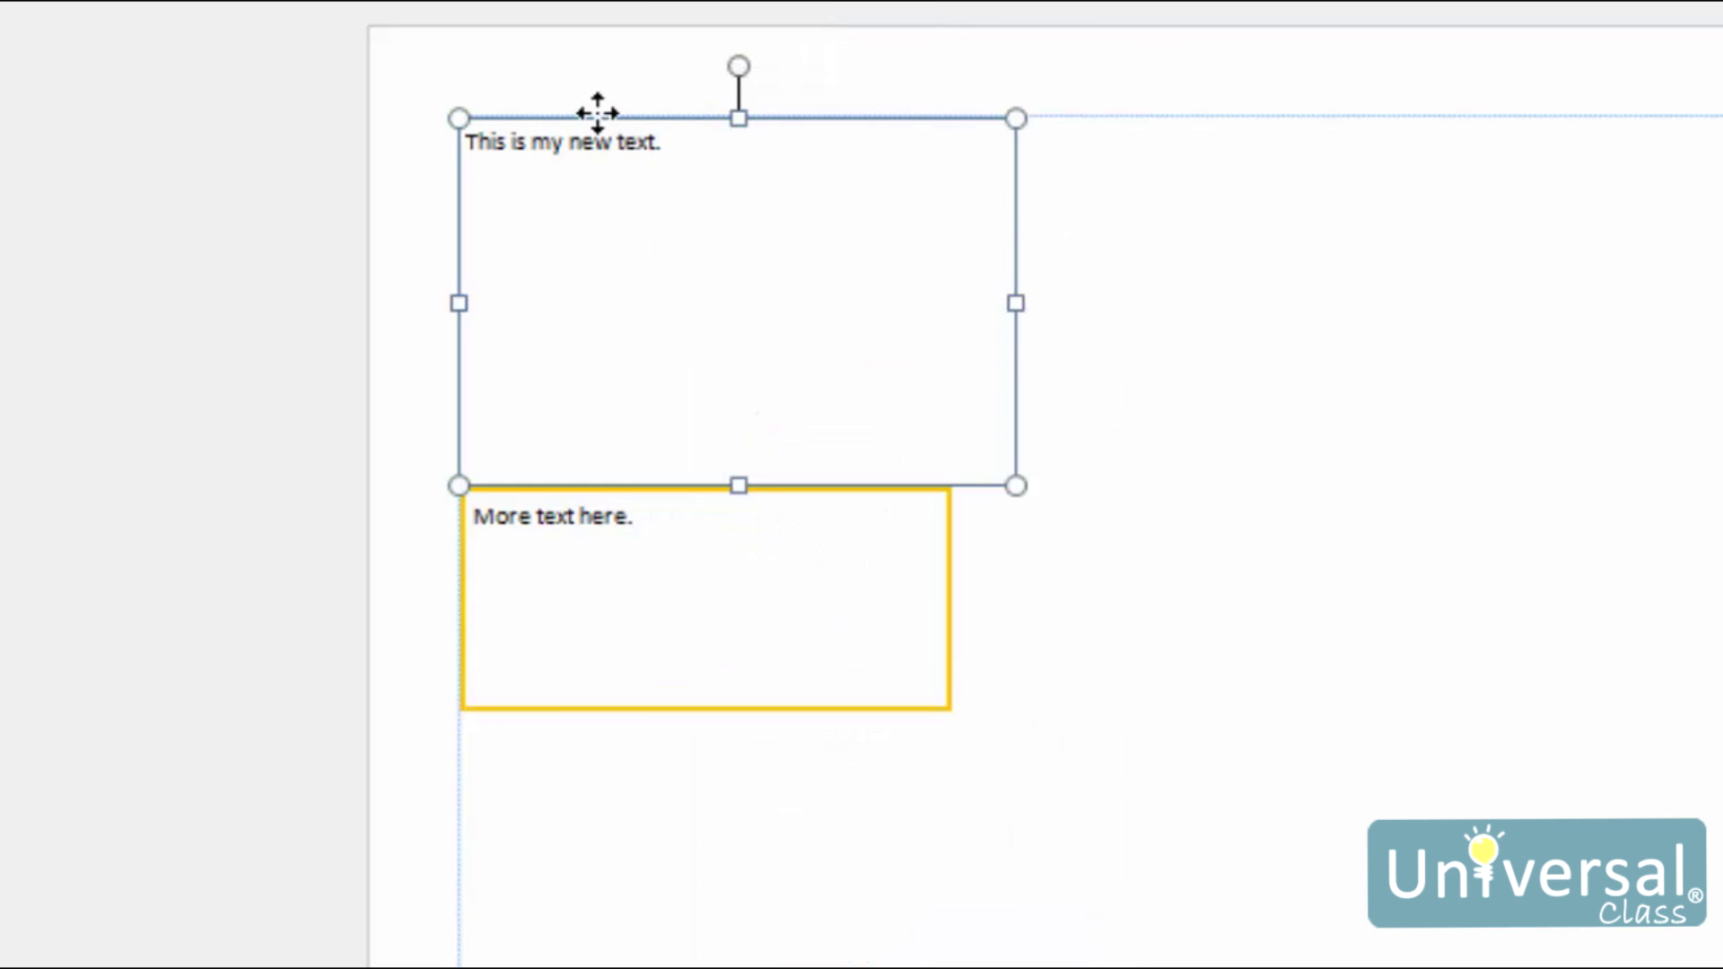
key("Delete")
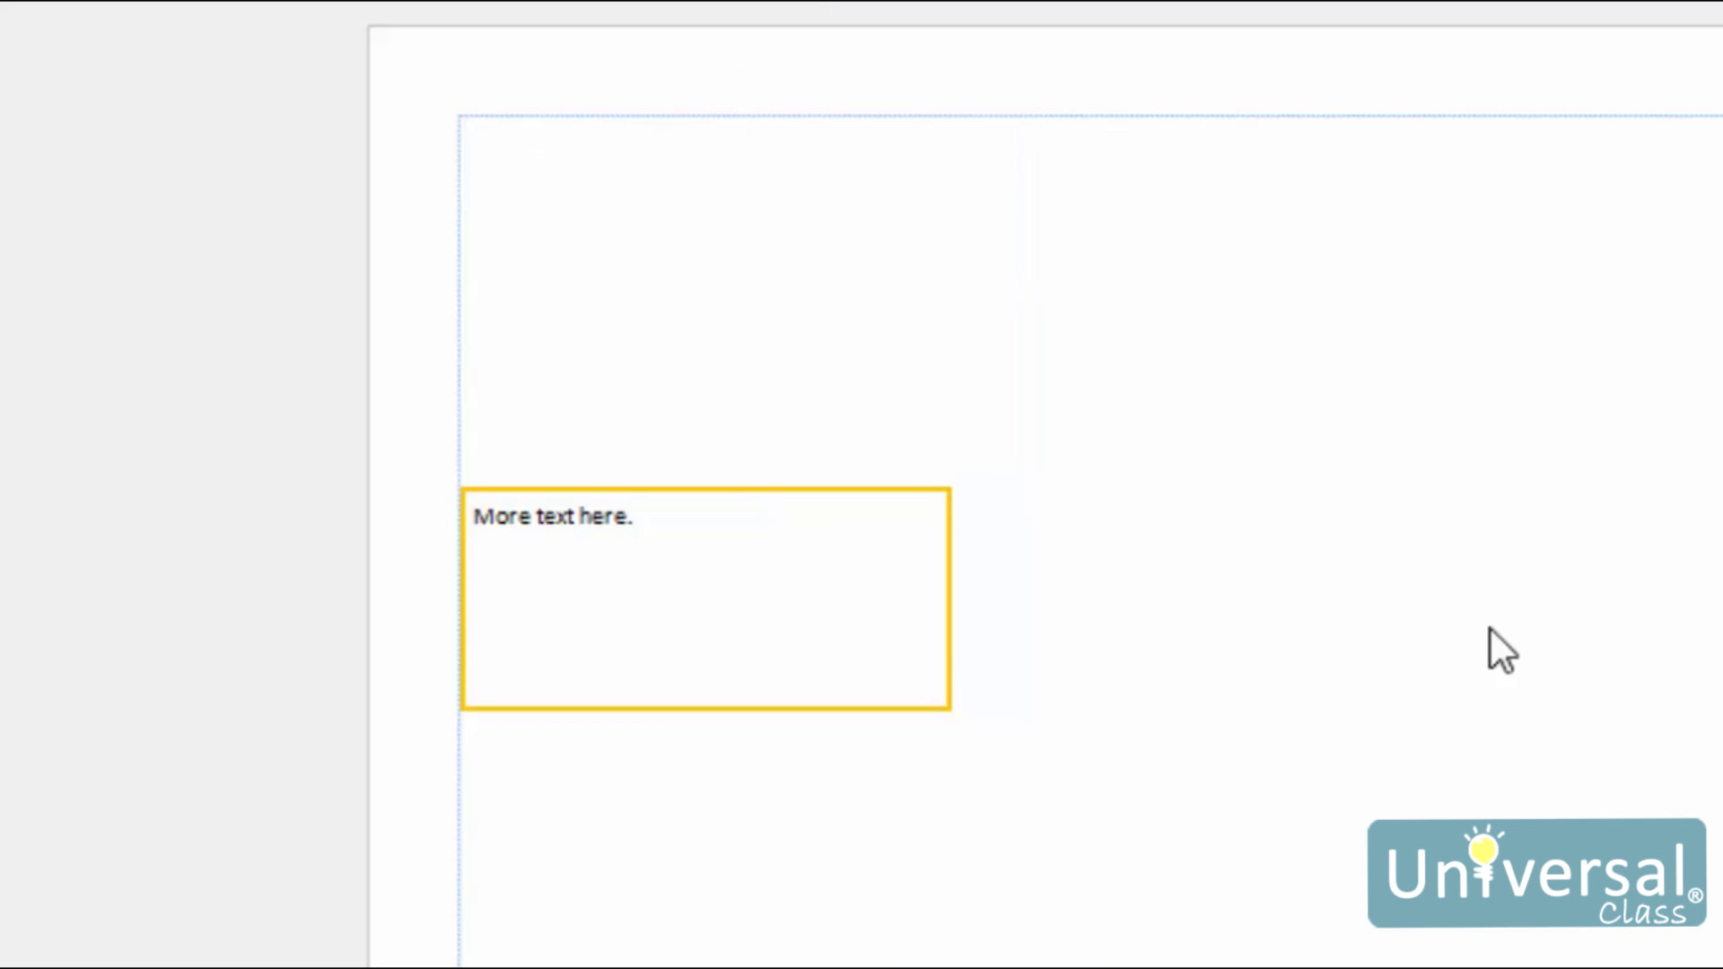
Examine the drawing, text box and text fit options available for the yellow-outlined text box
left_click(711, 491)
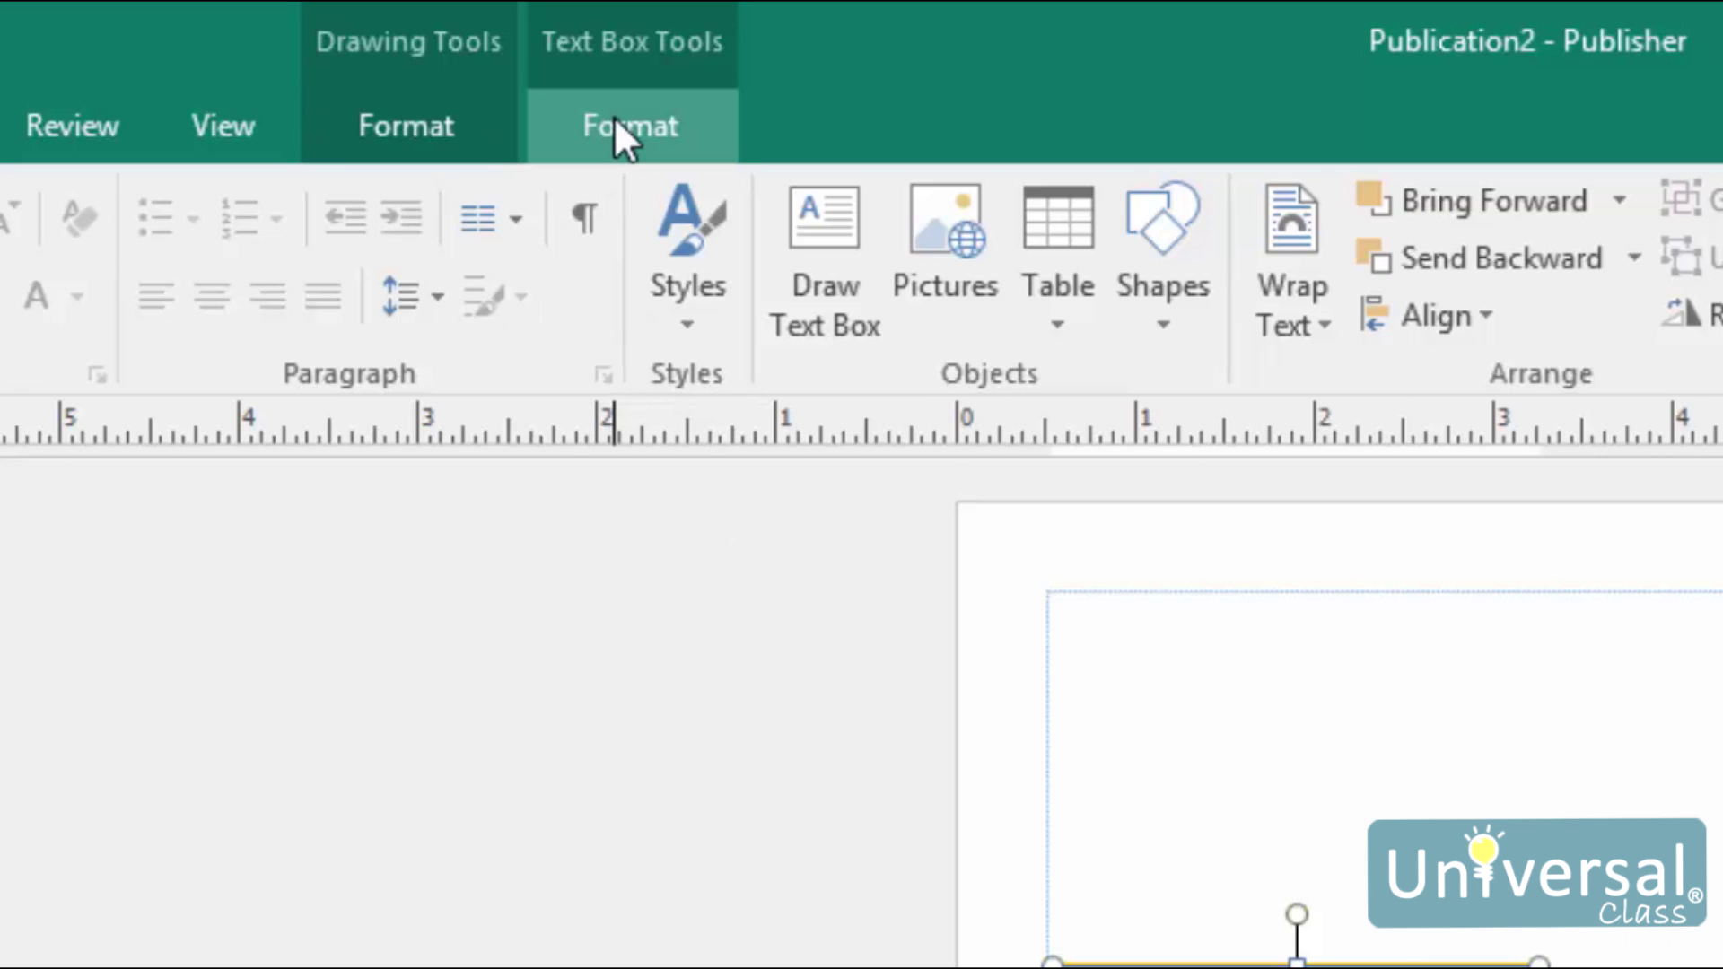
left_click(427, 111)
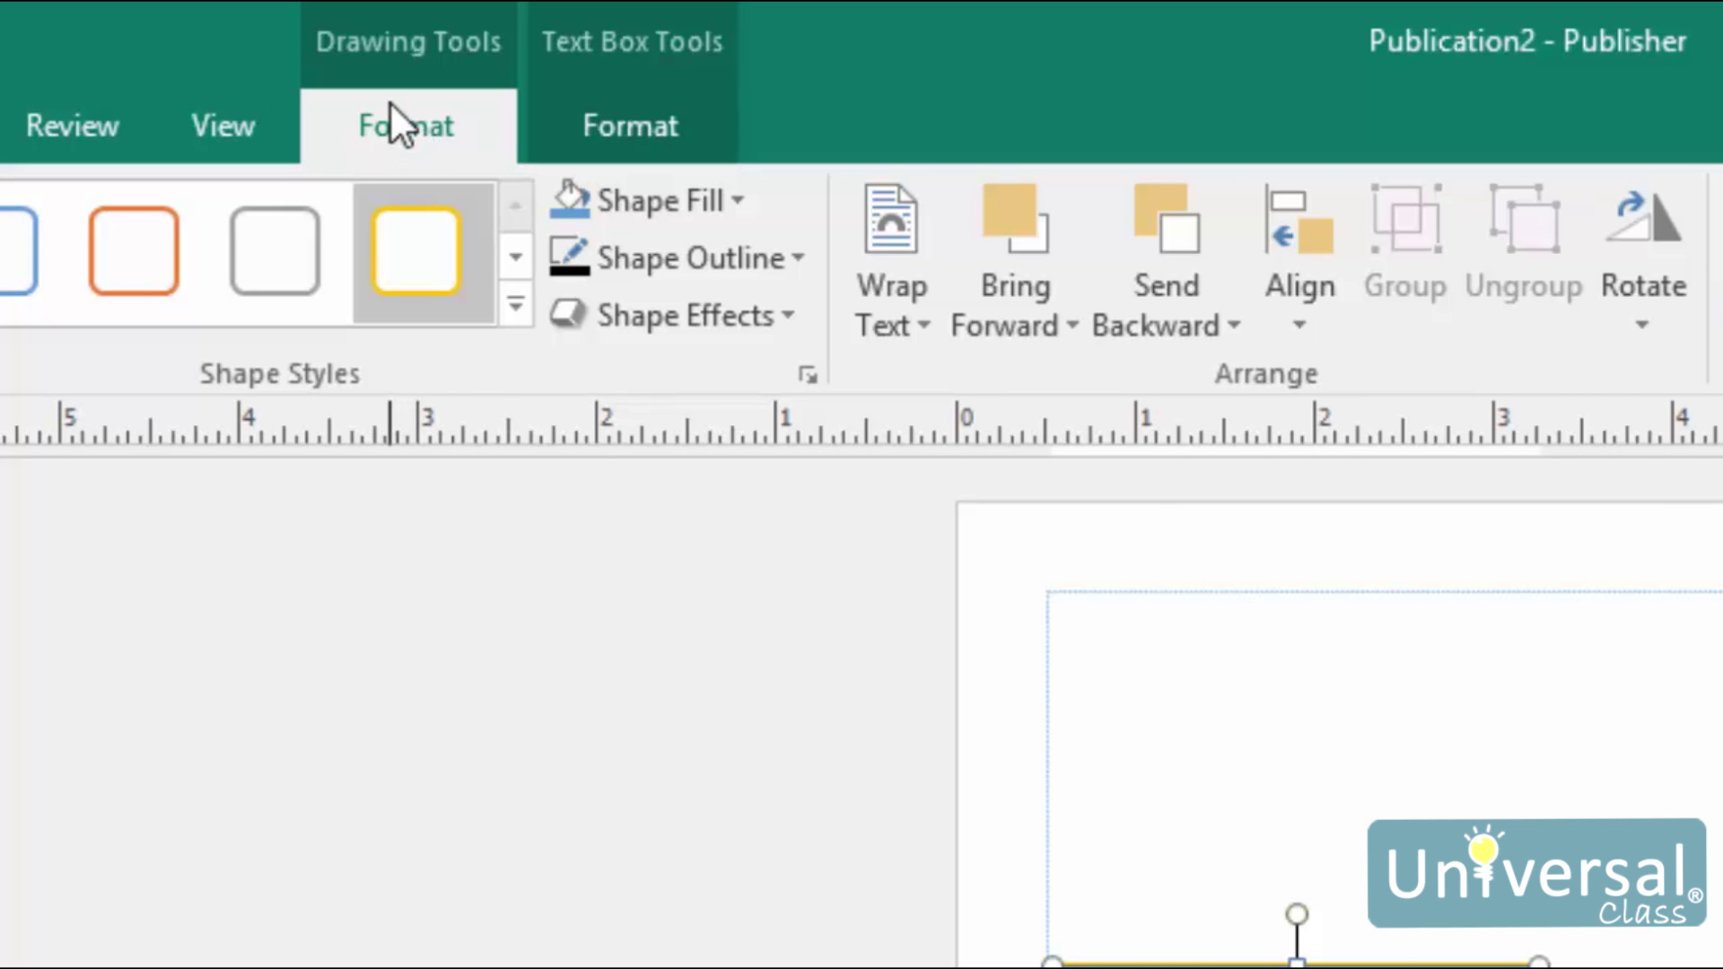
left_click(630, 126)
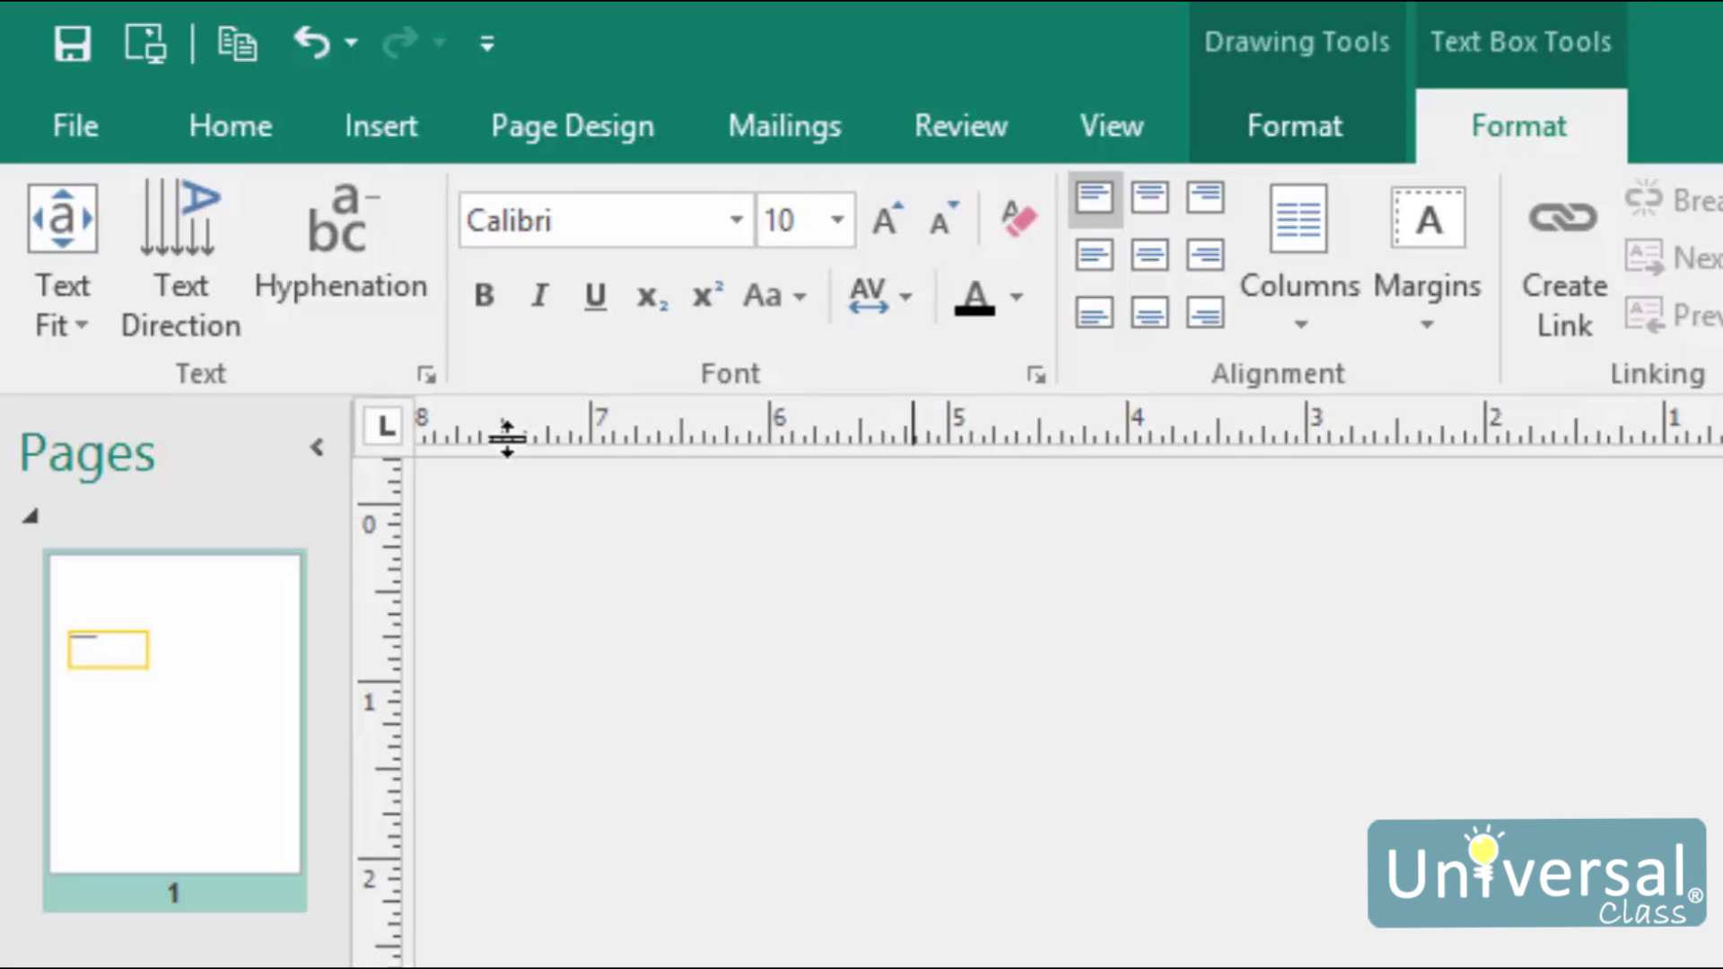
left_click(75, 324)
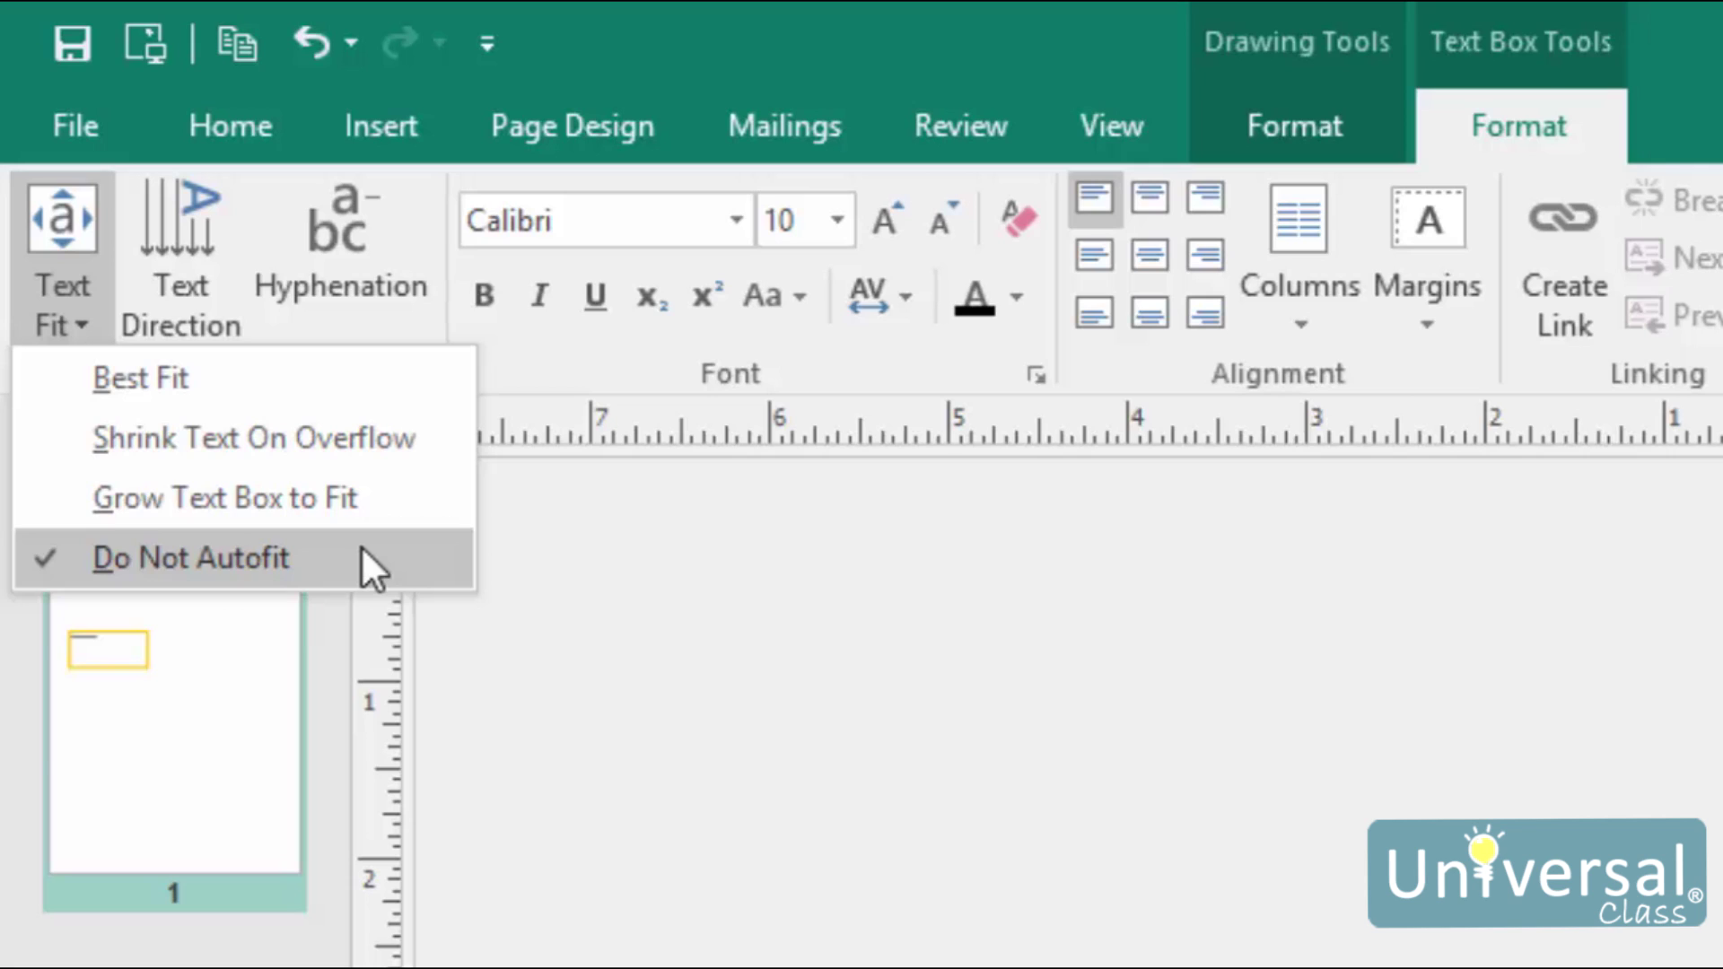
key("Escape")
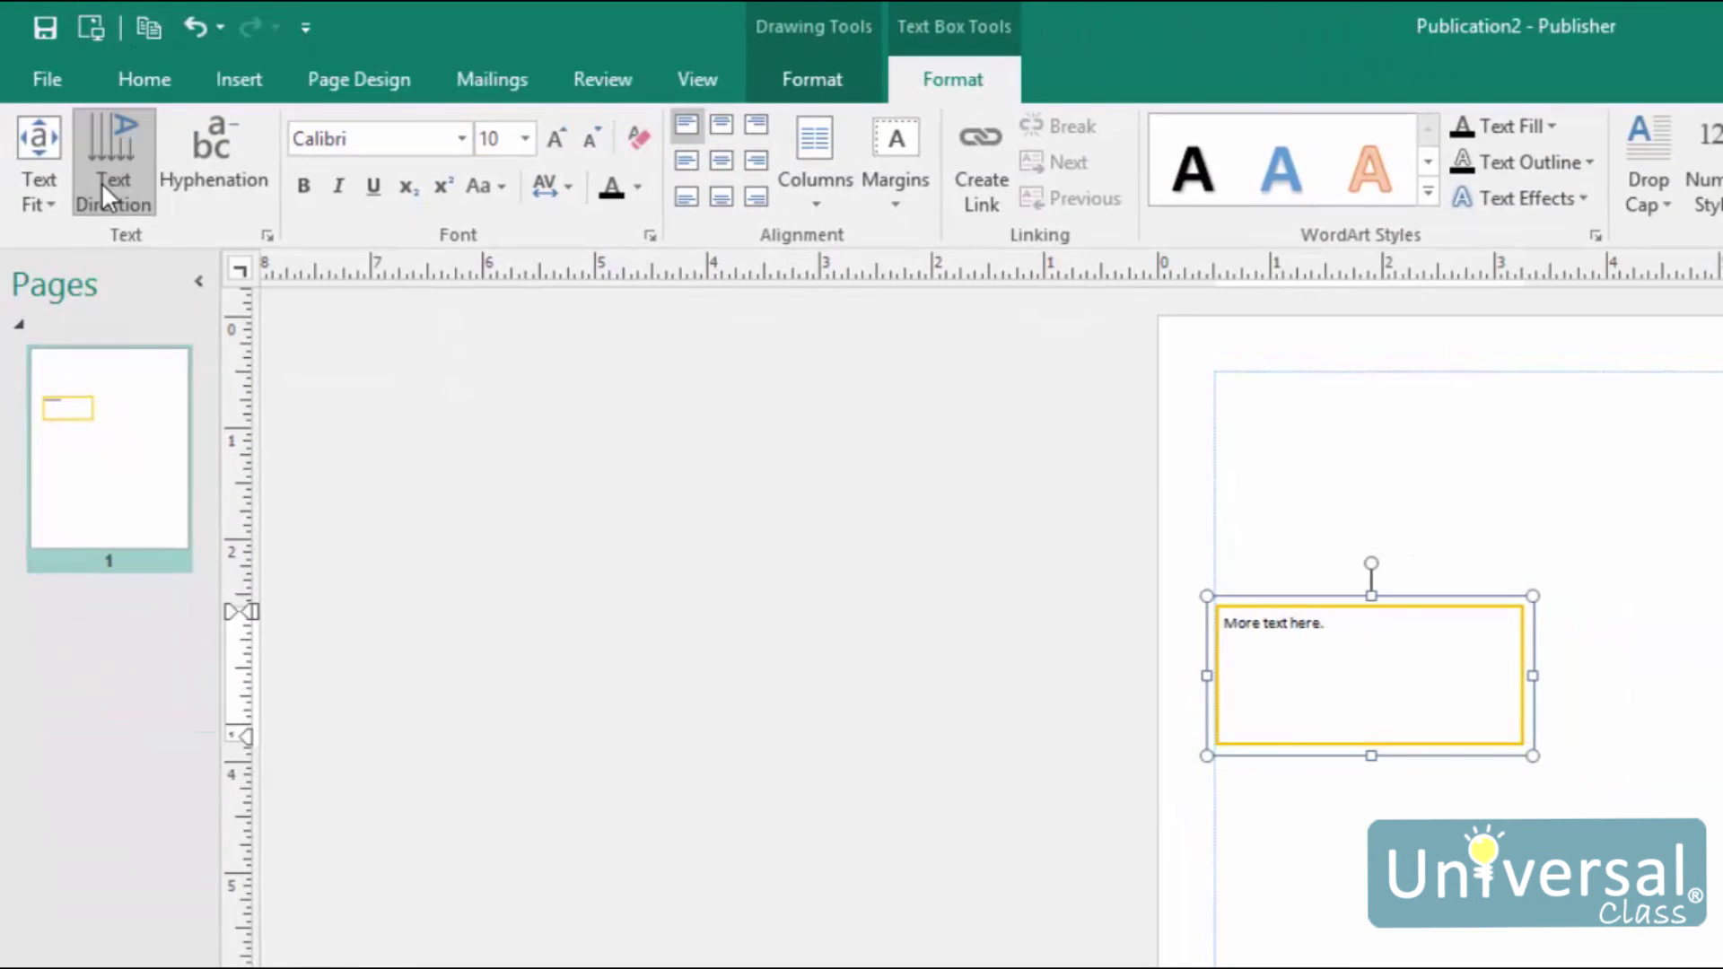
Switch the text direction in the yellow-outlined text box to vertical and back to horizontal
left_click(101, 183)
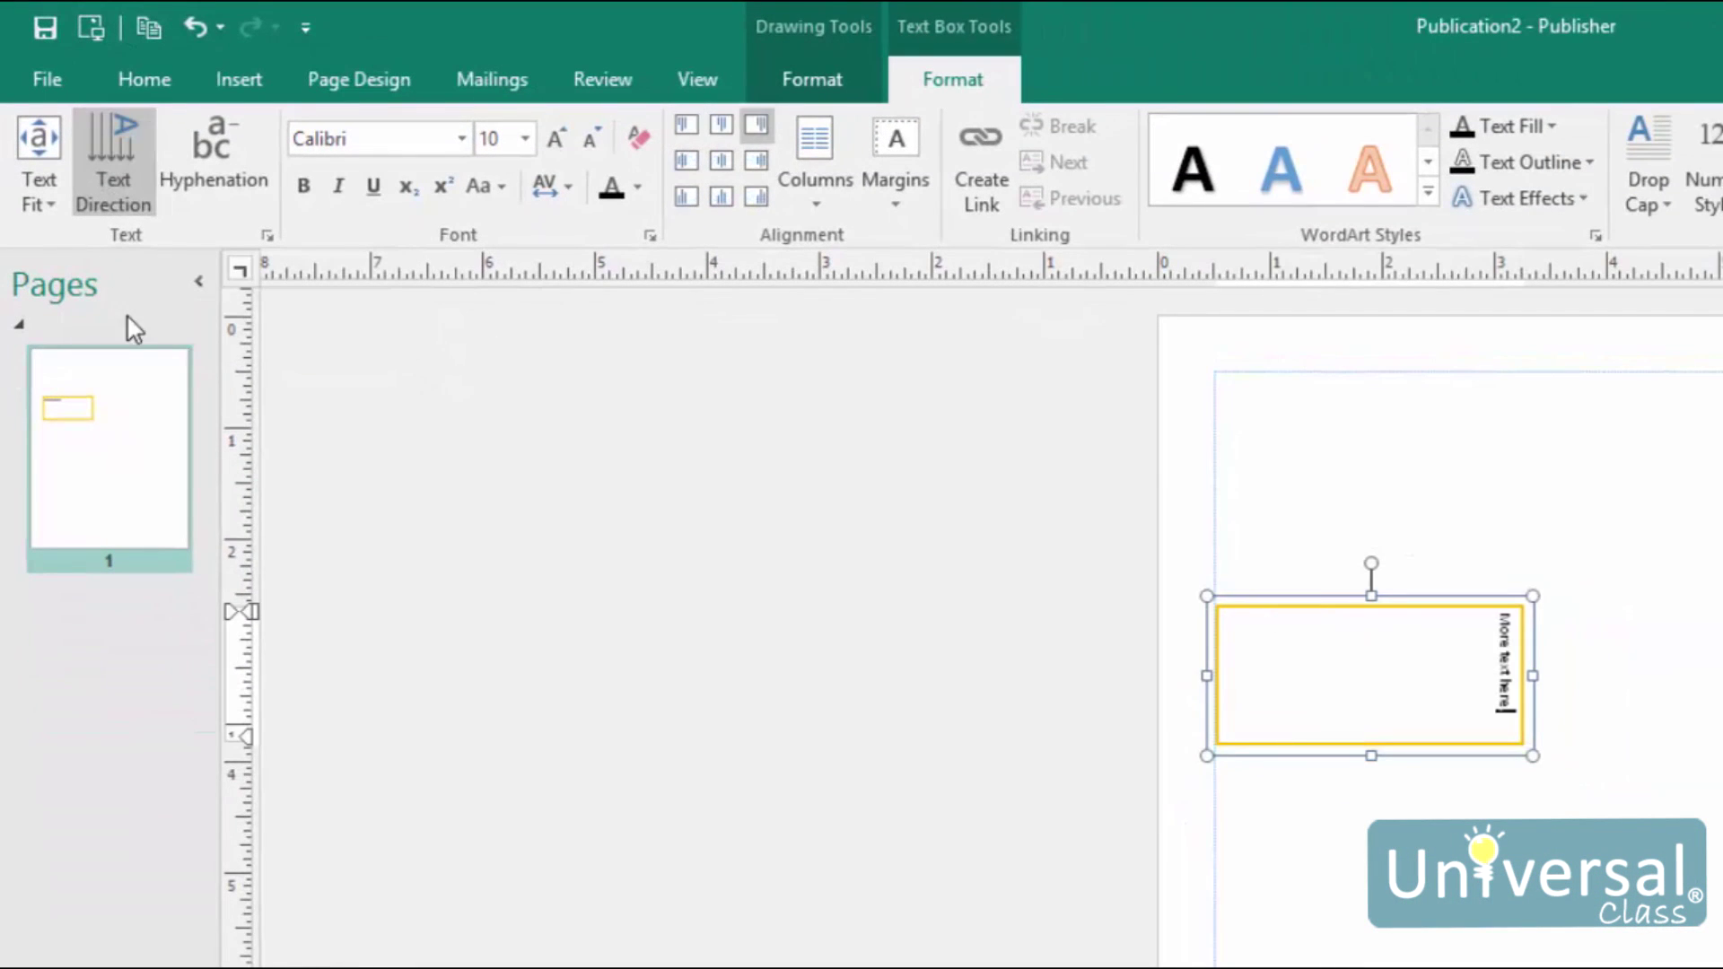
left_click(131, 199)
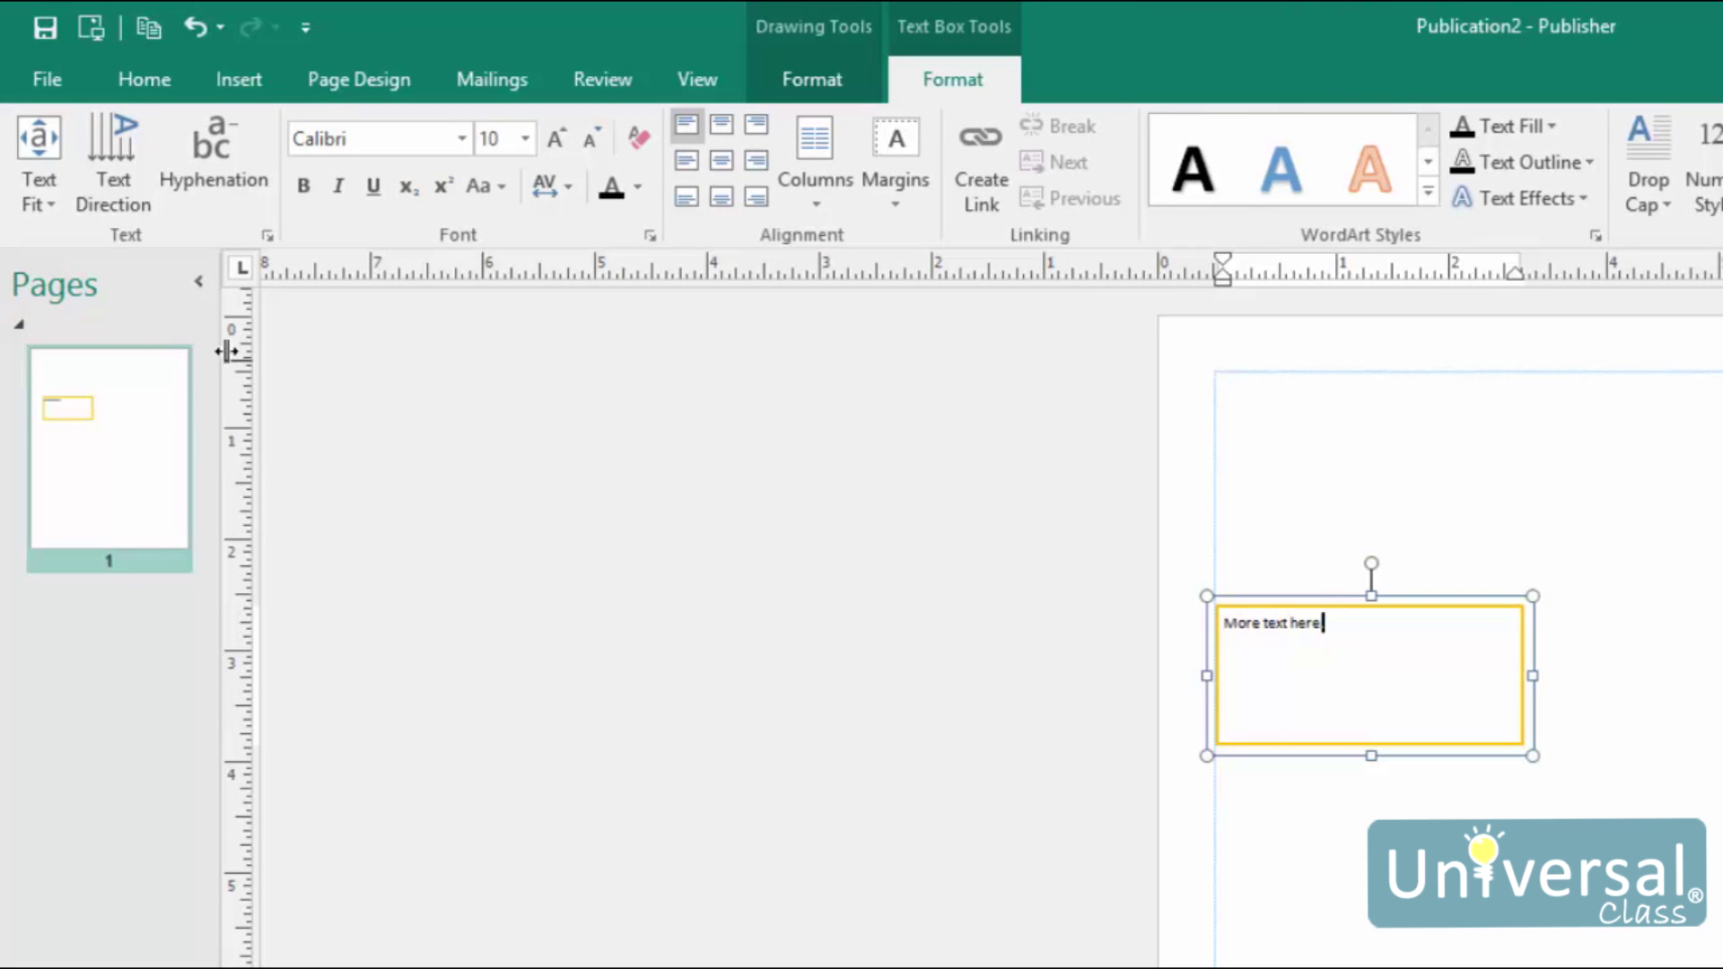
Examine the hyphenation settings and the custom column settings of the "More text here." text box
left_click(217, 153)
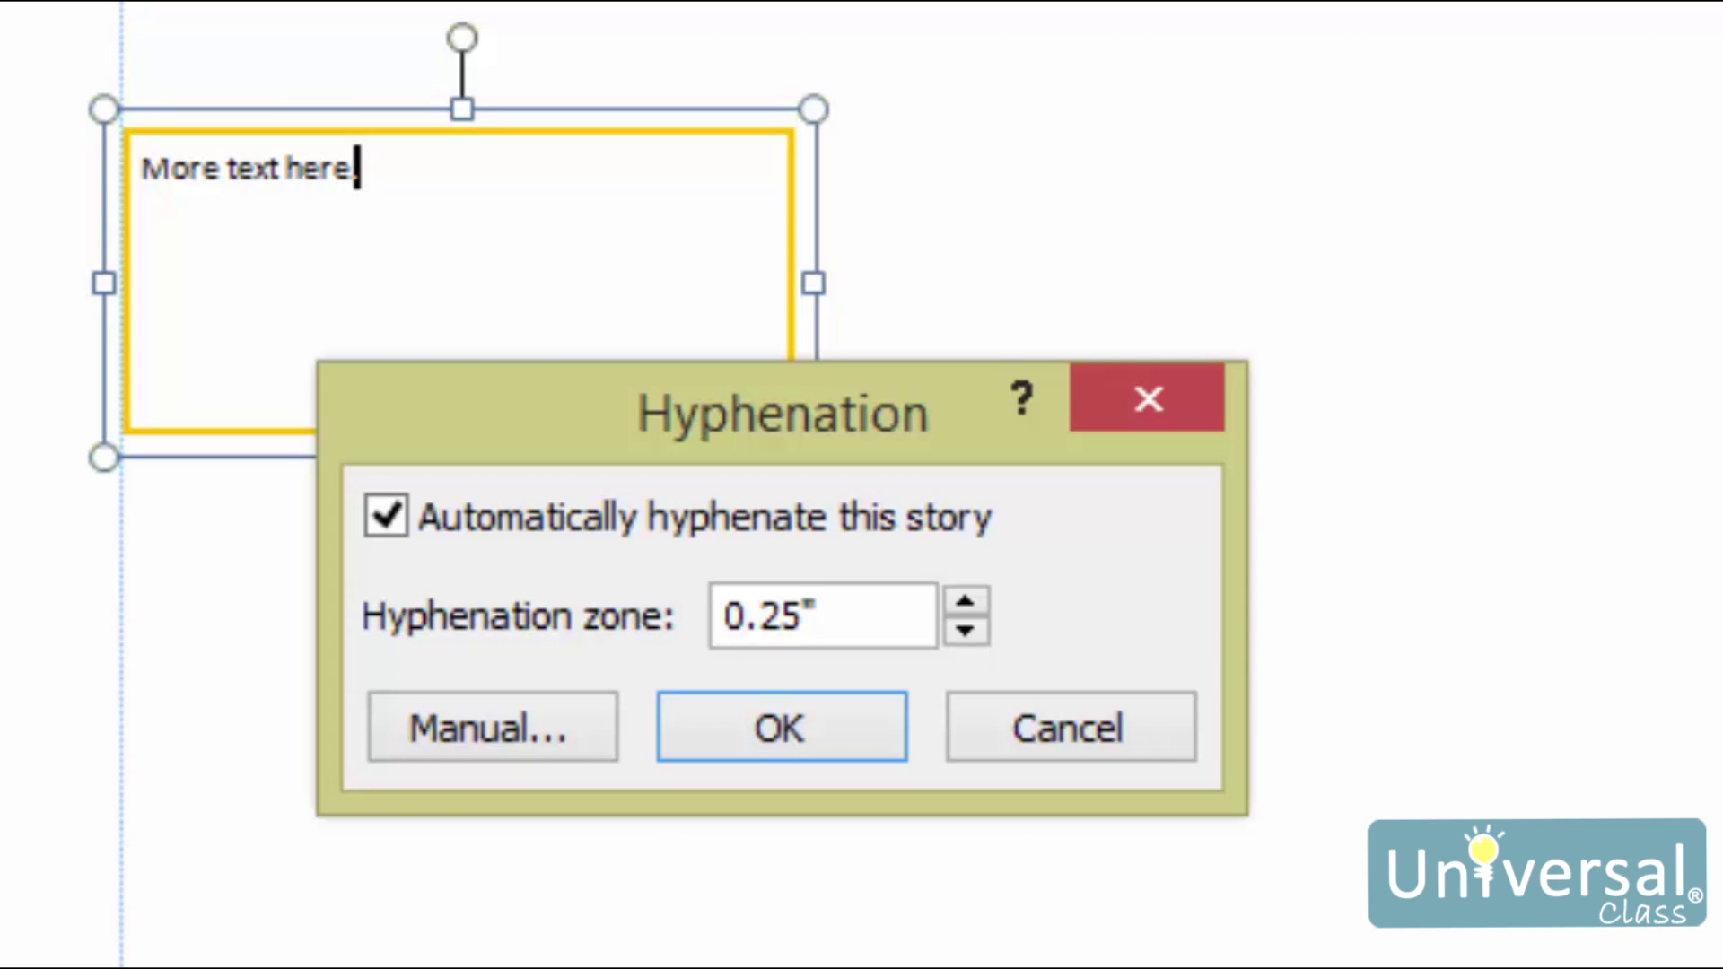
key("Return")
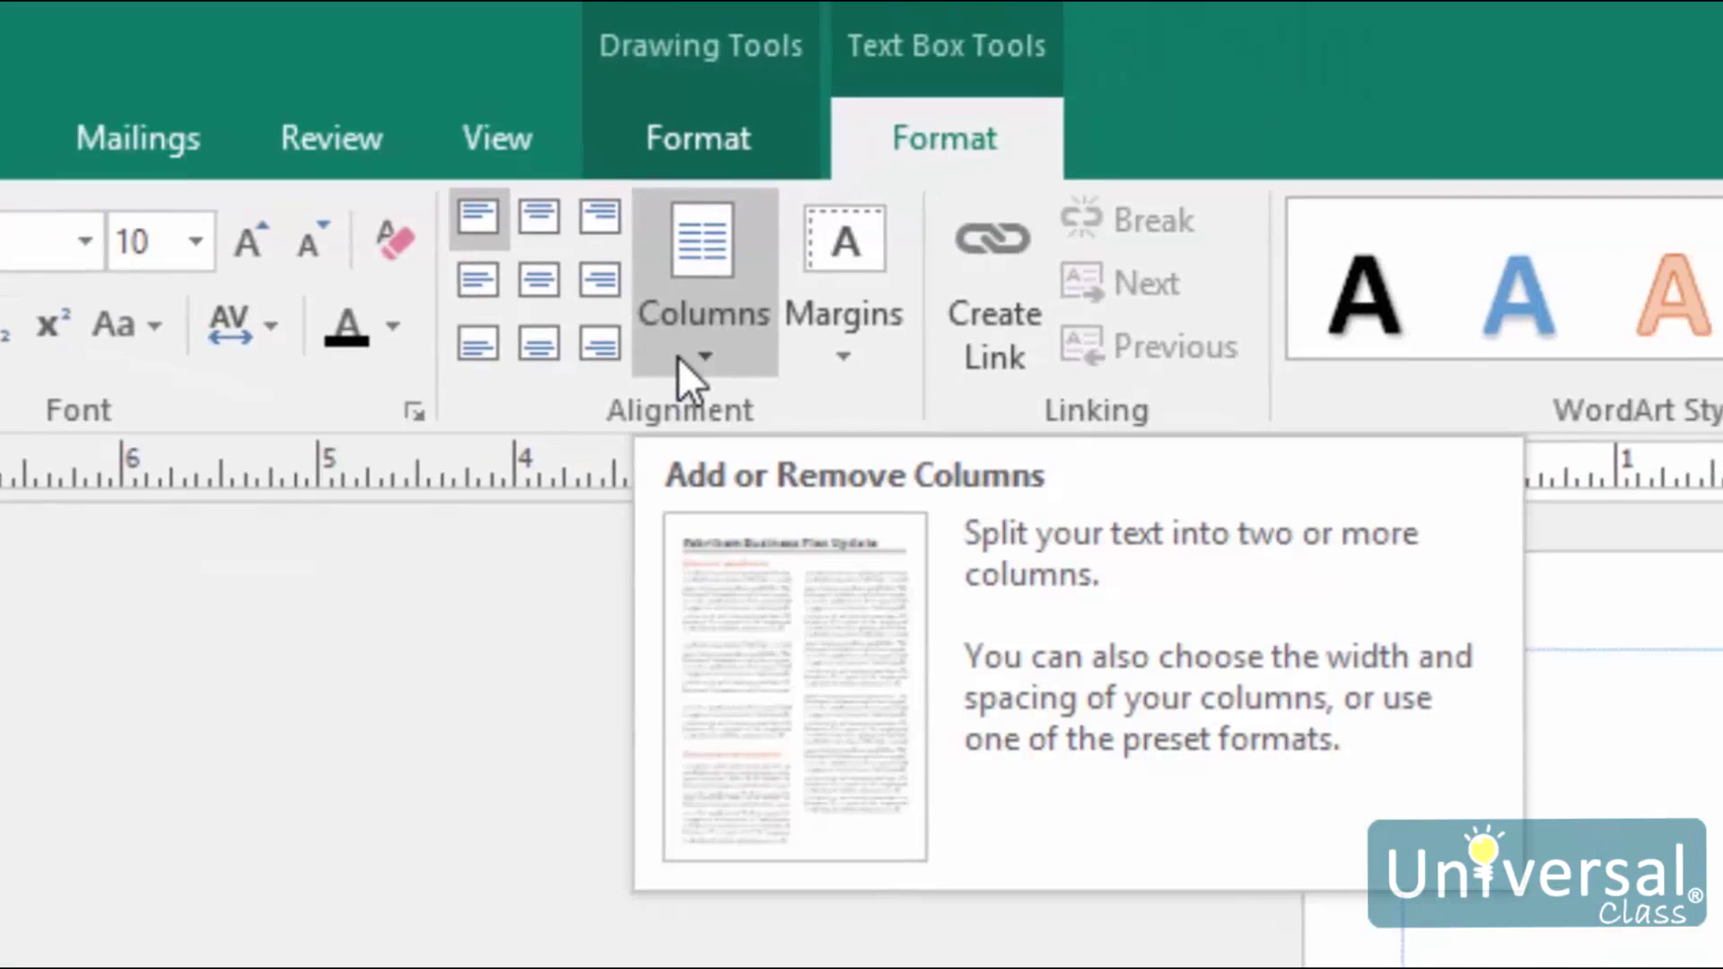
left_click(679, 357)
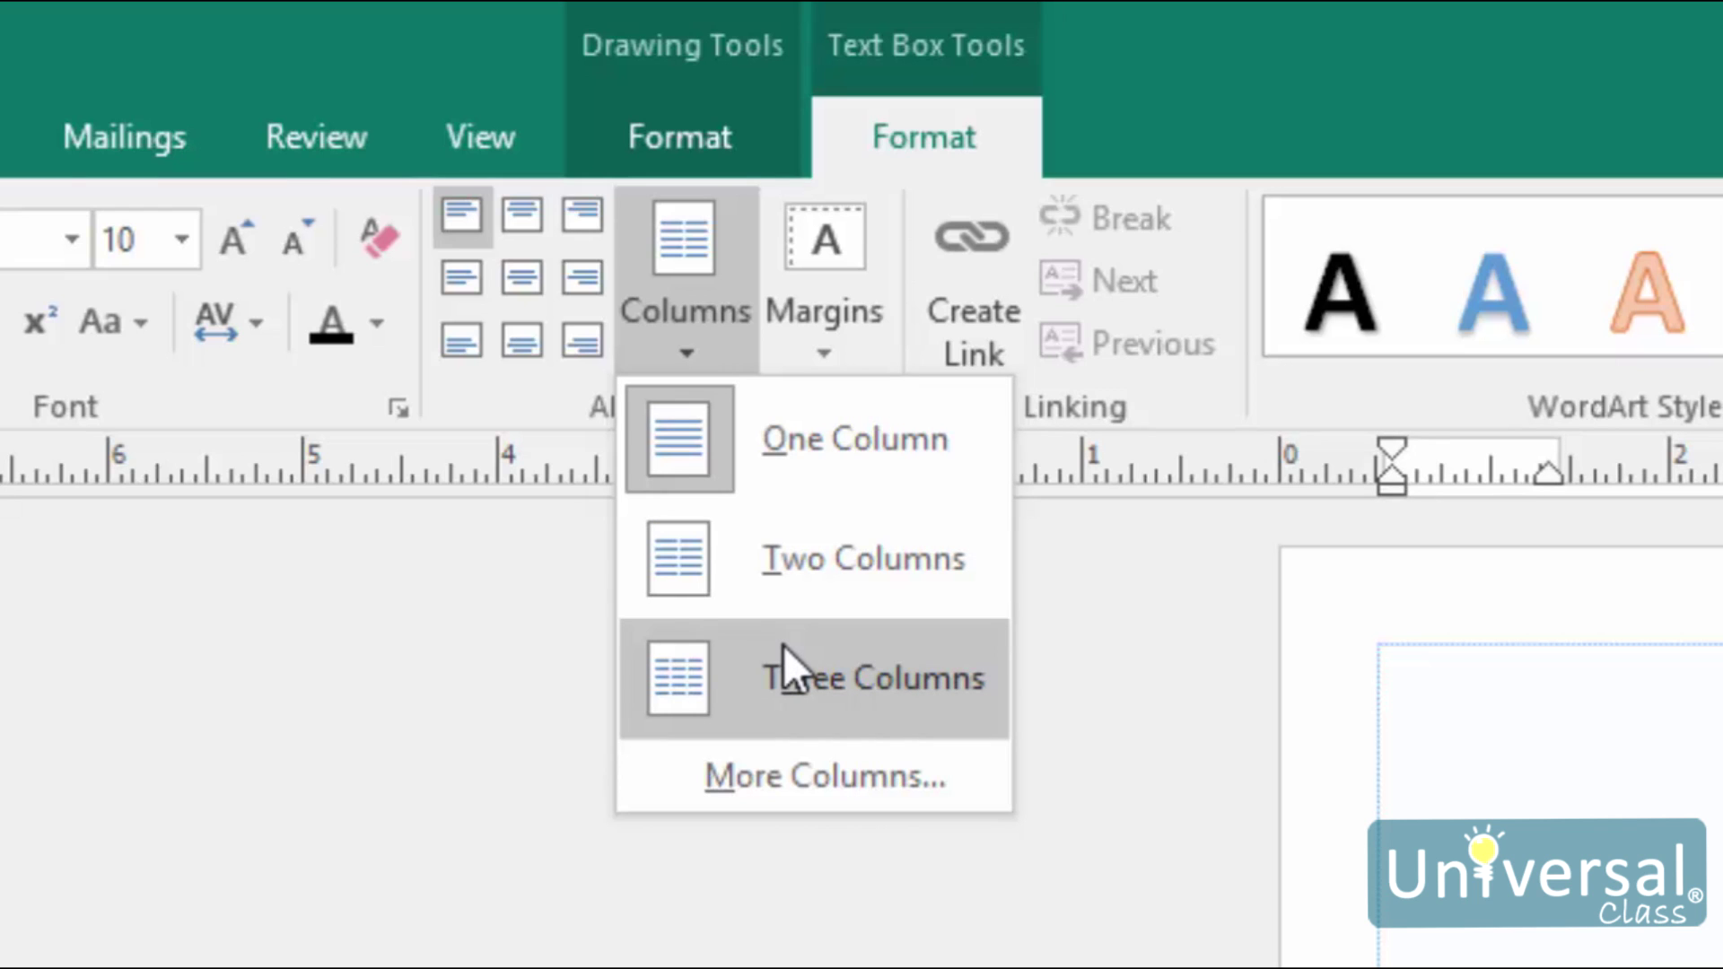
left_click(825, 775)
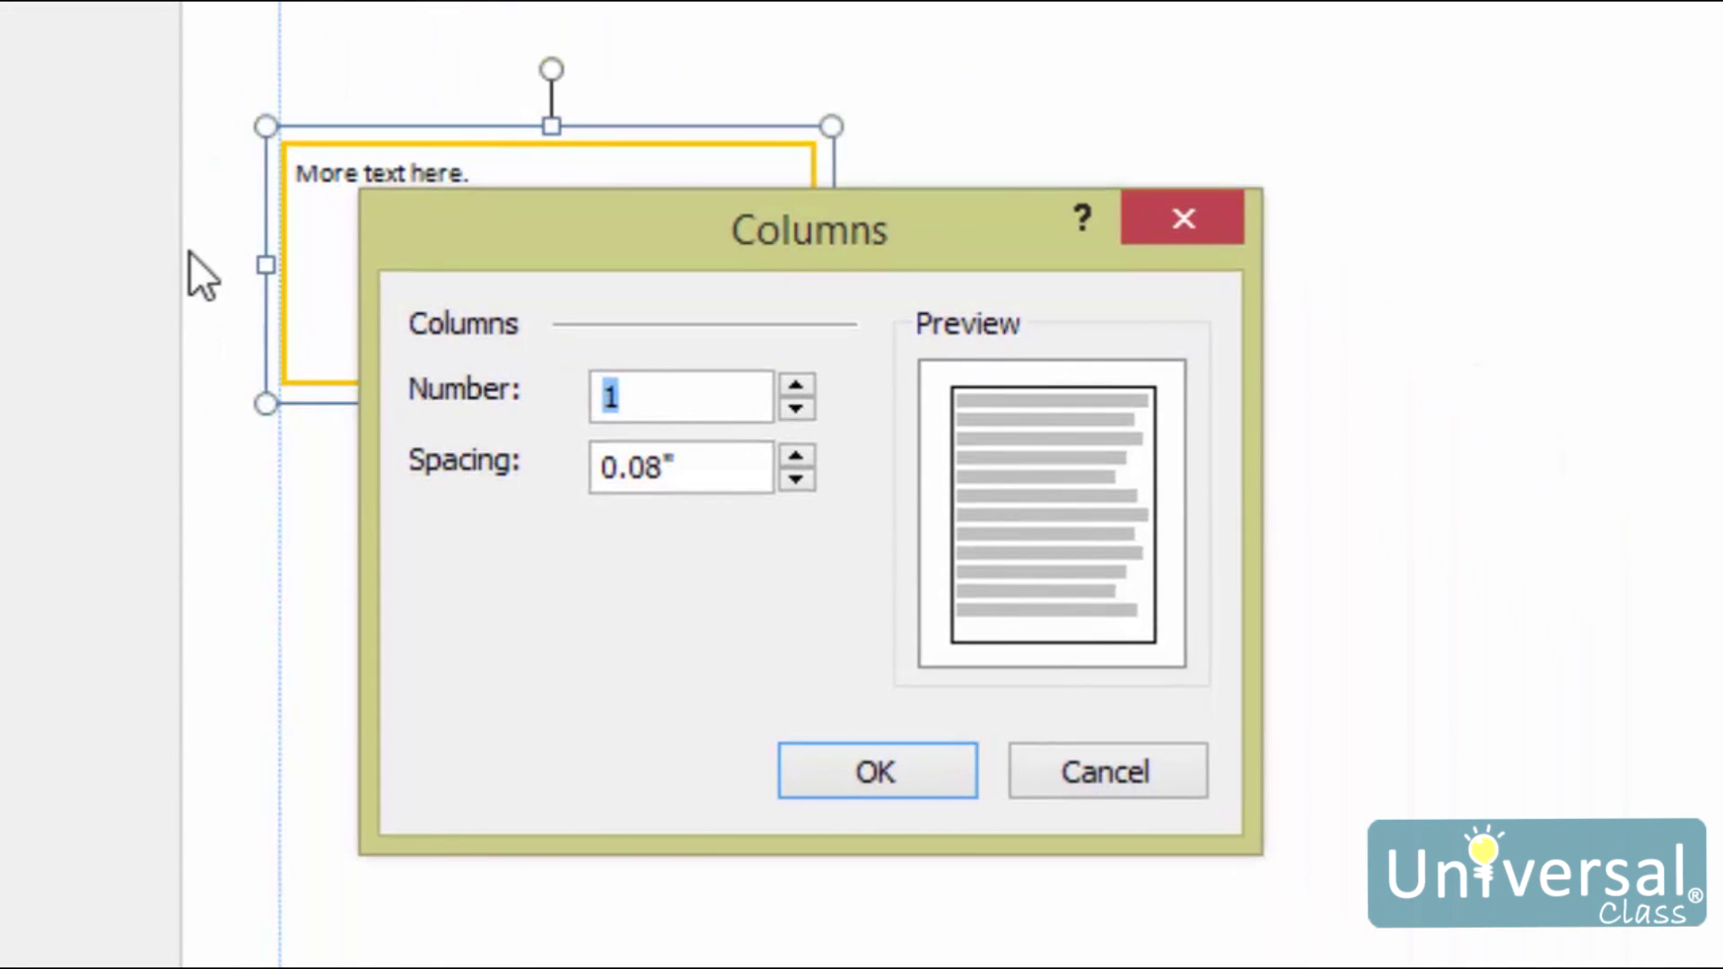
left_click(1079, 774)
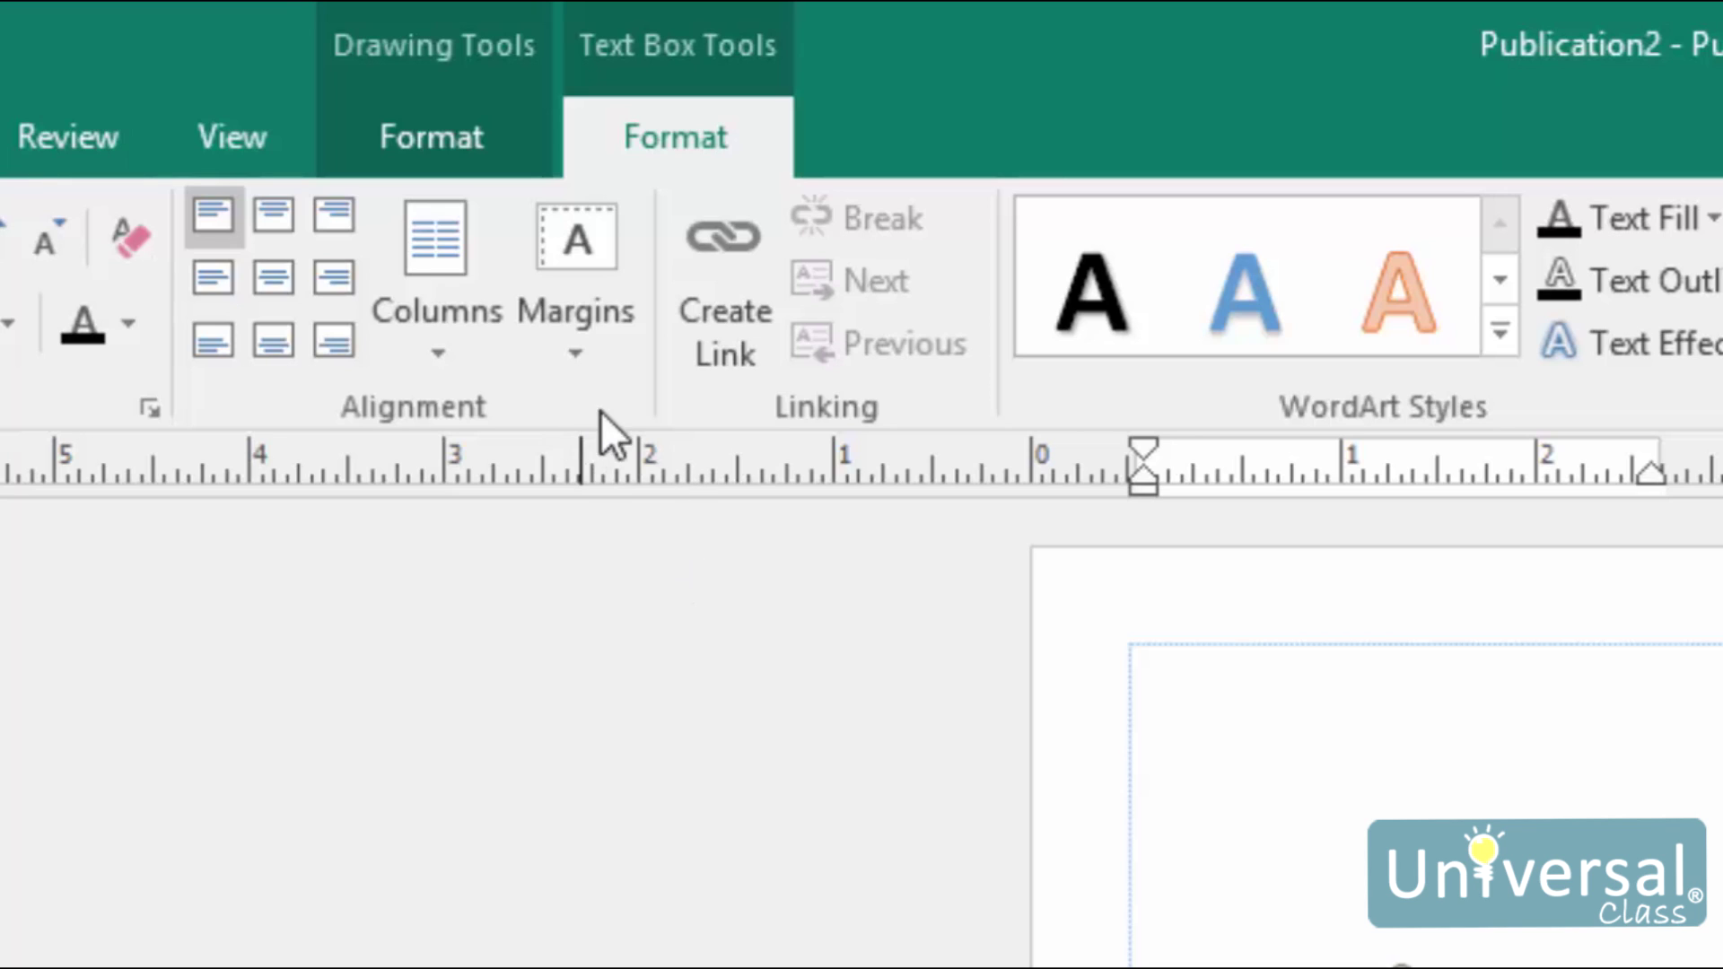
Examine the preset and custom margin settings and the font size choices for the text box
left_click(578, 351)
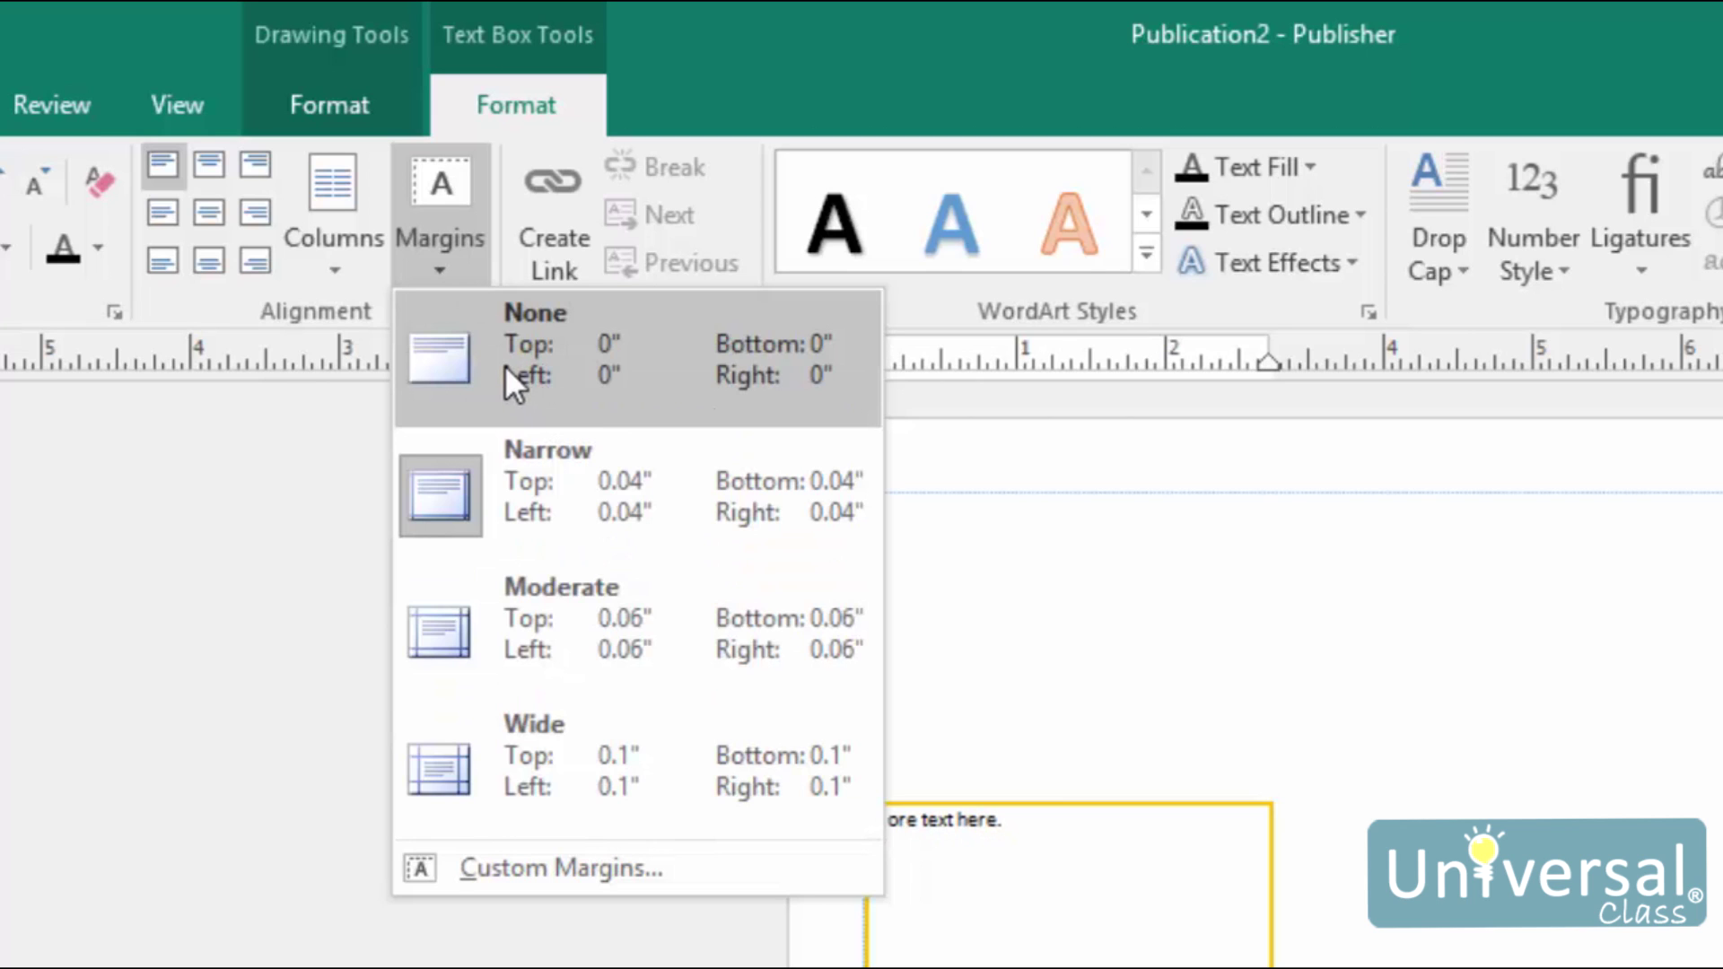
left_click(566, 867)
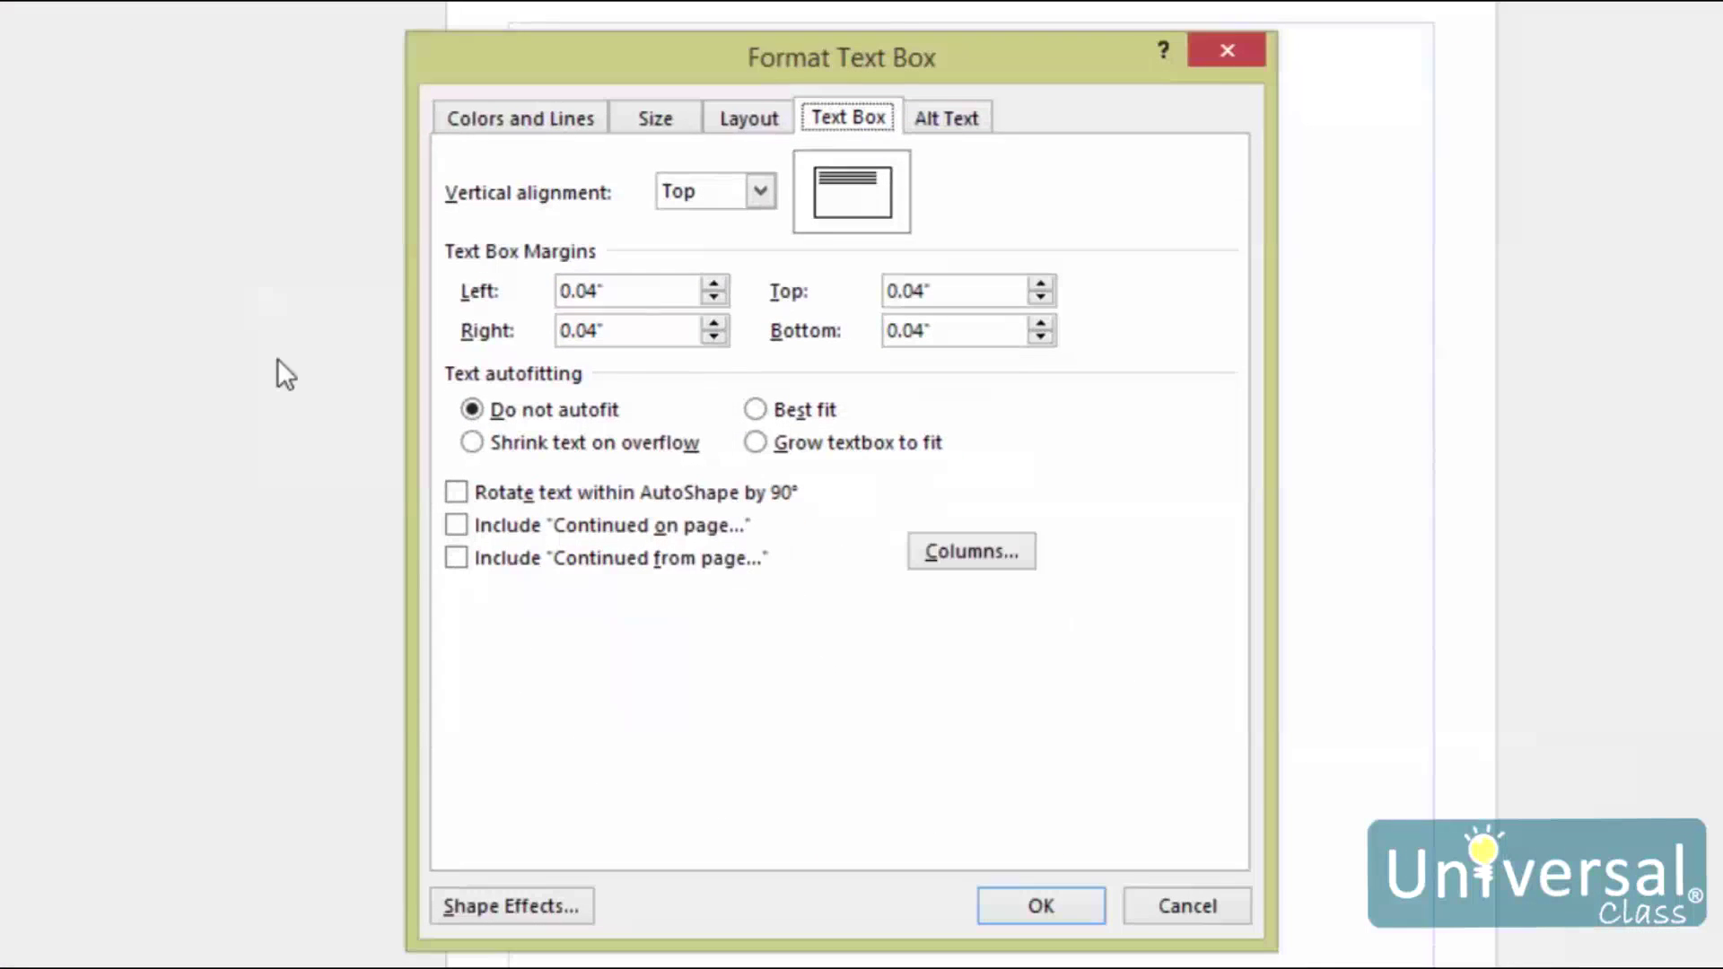
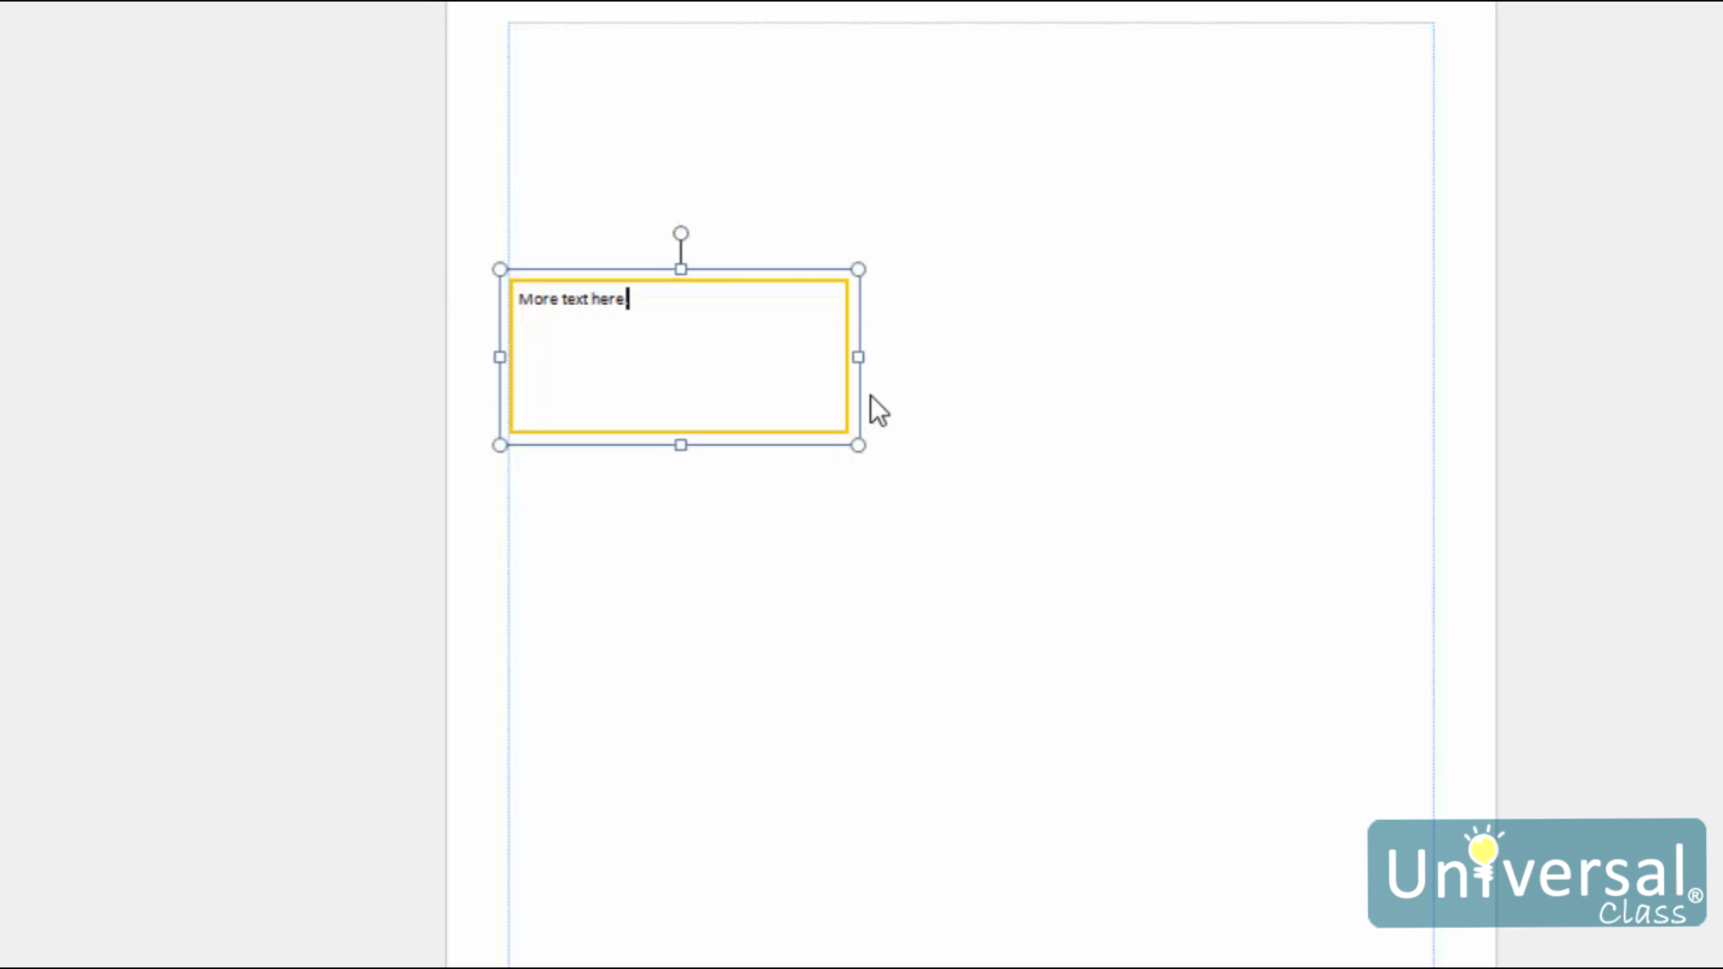
type(".")
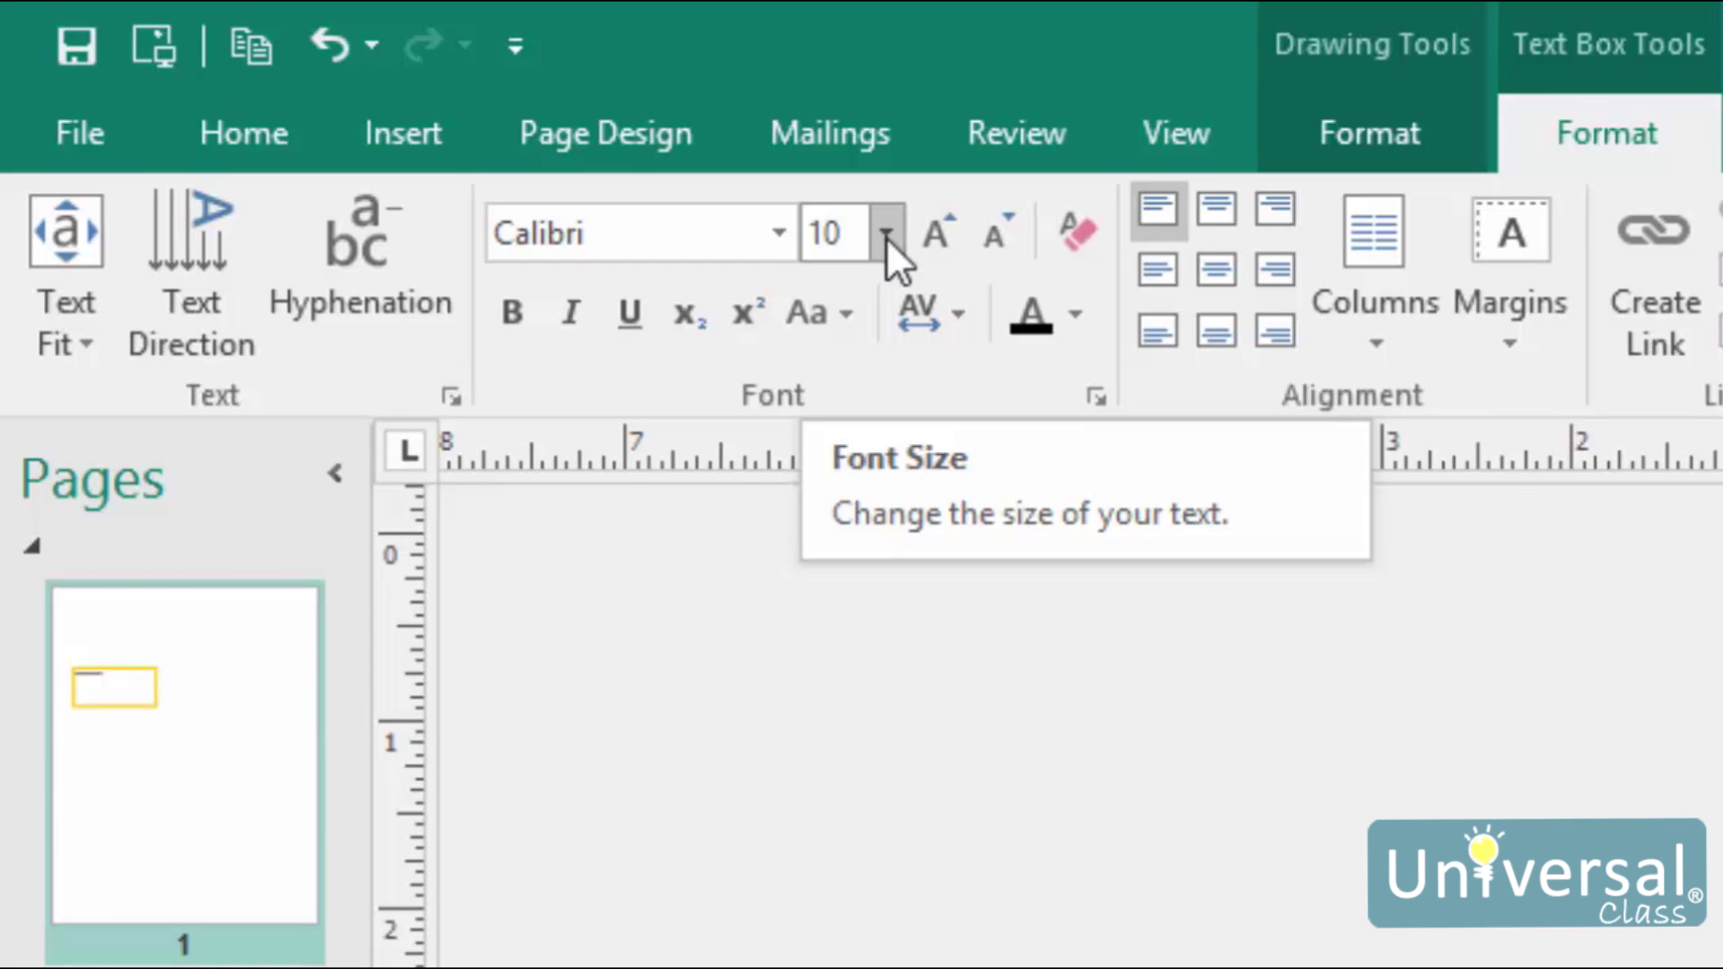
left_click(886, 237)
left_click(885, 237)
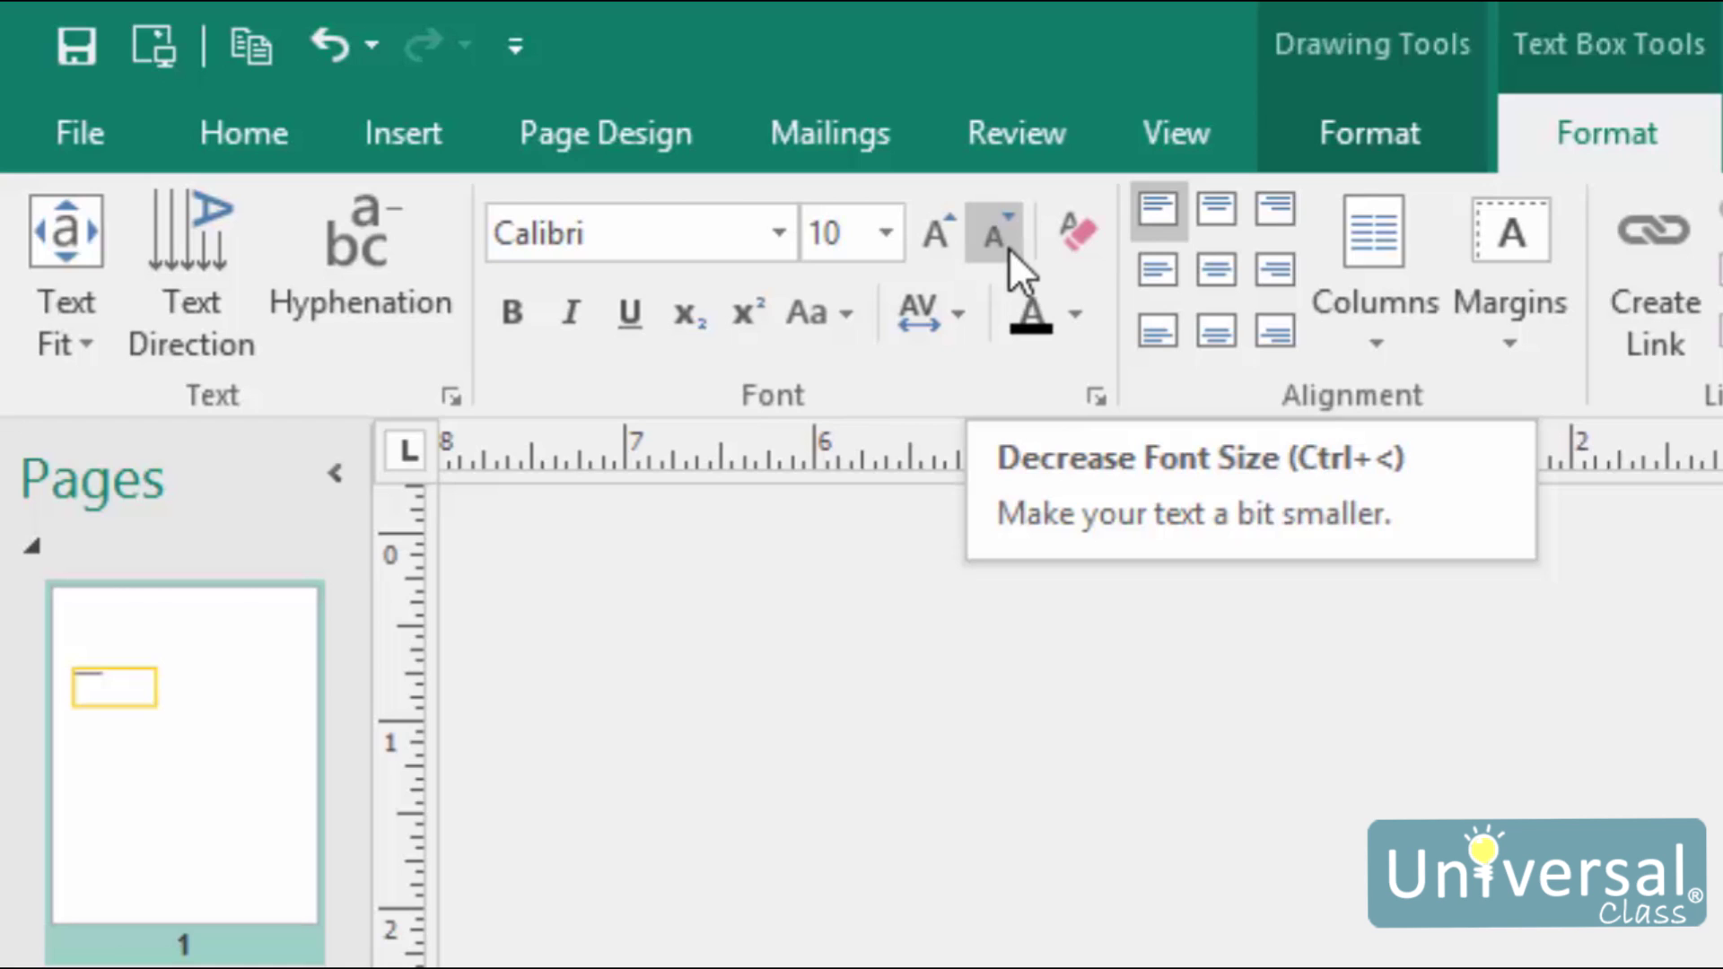
Examine the font colour choices and make the words "text here" bold in the yellow-outlined text box
left_click(1075, 314)
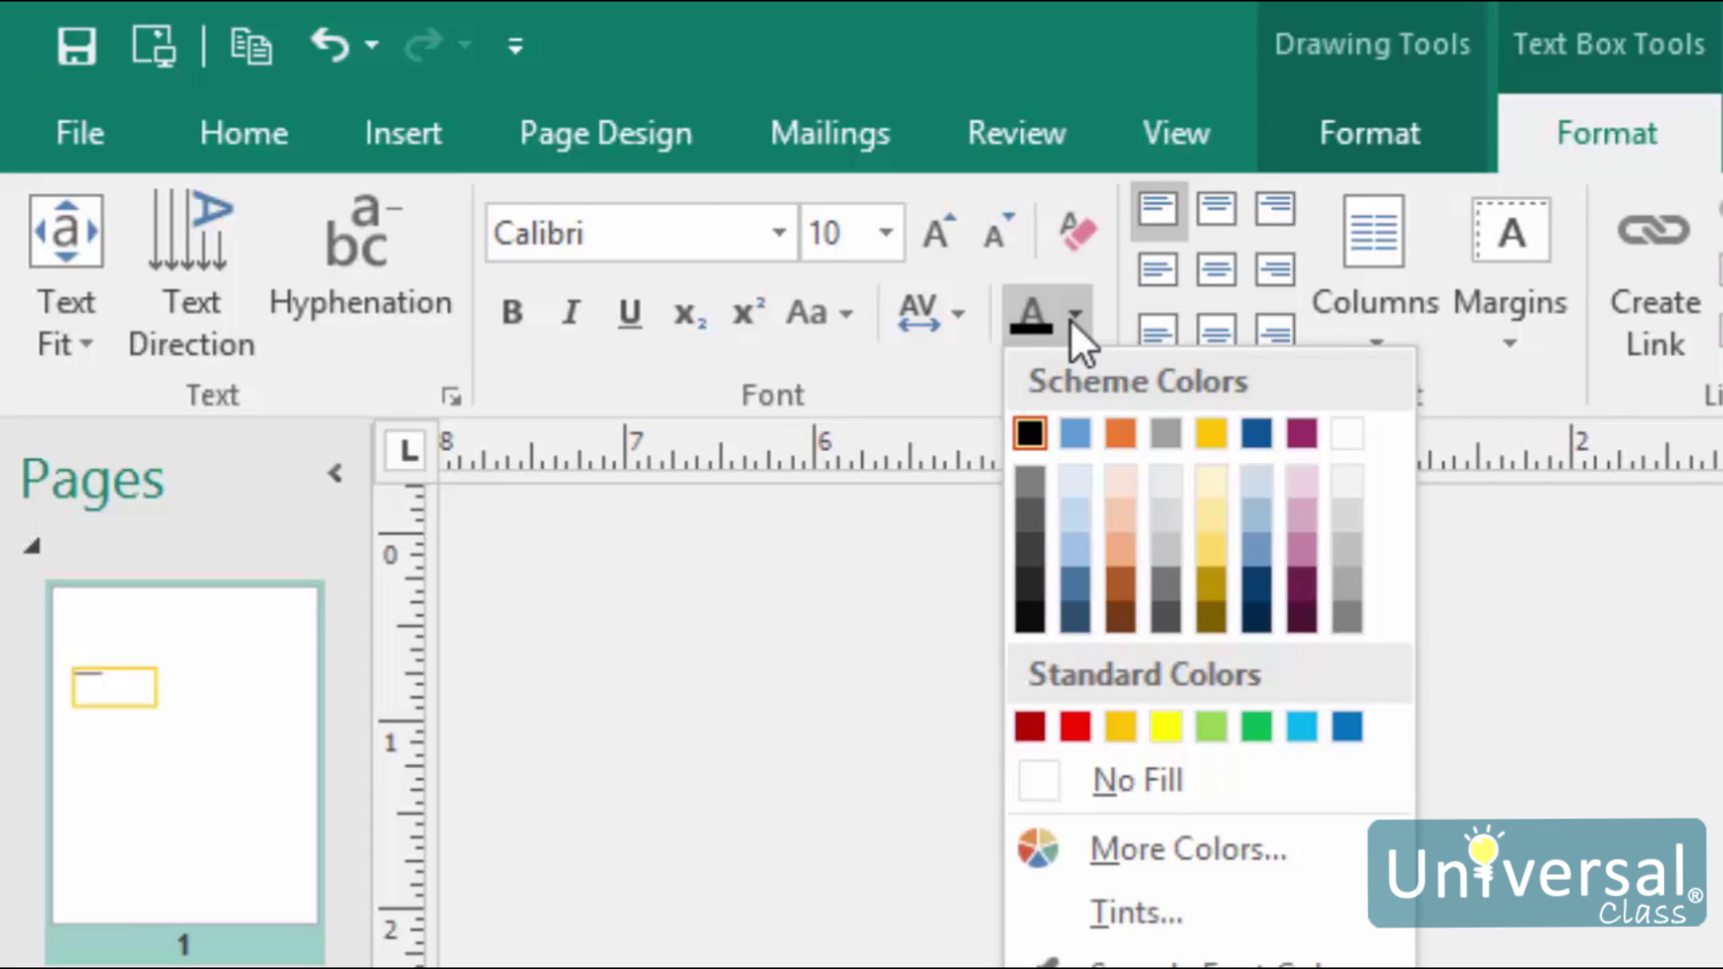
left_click(1074, 316)
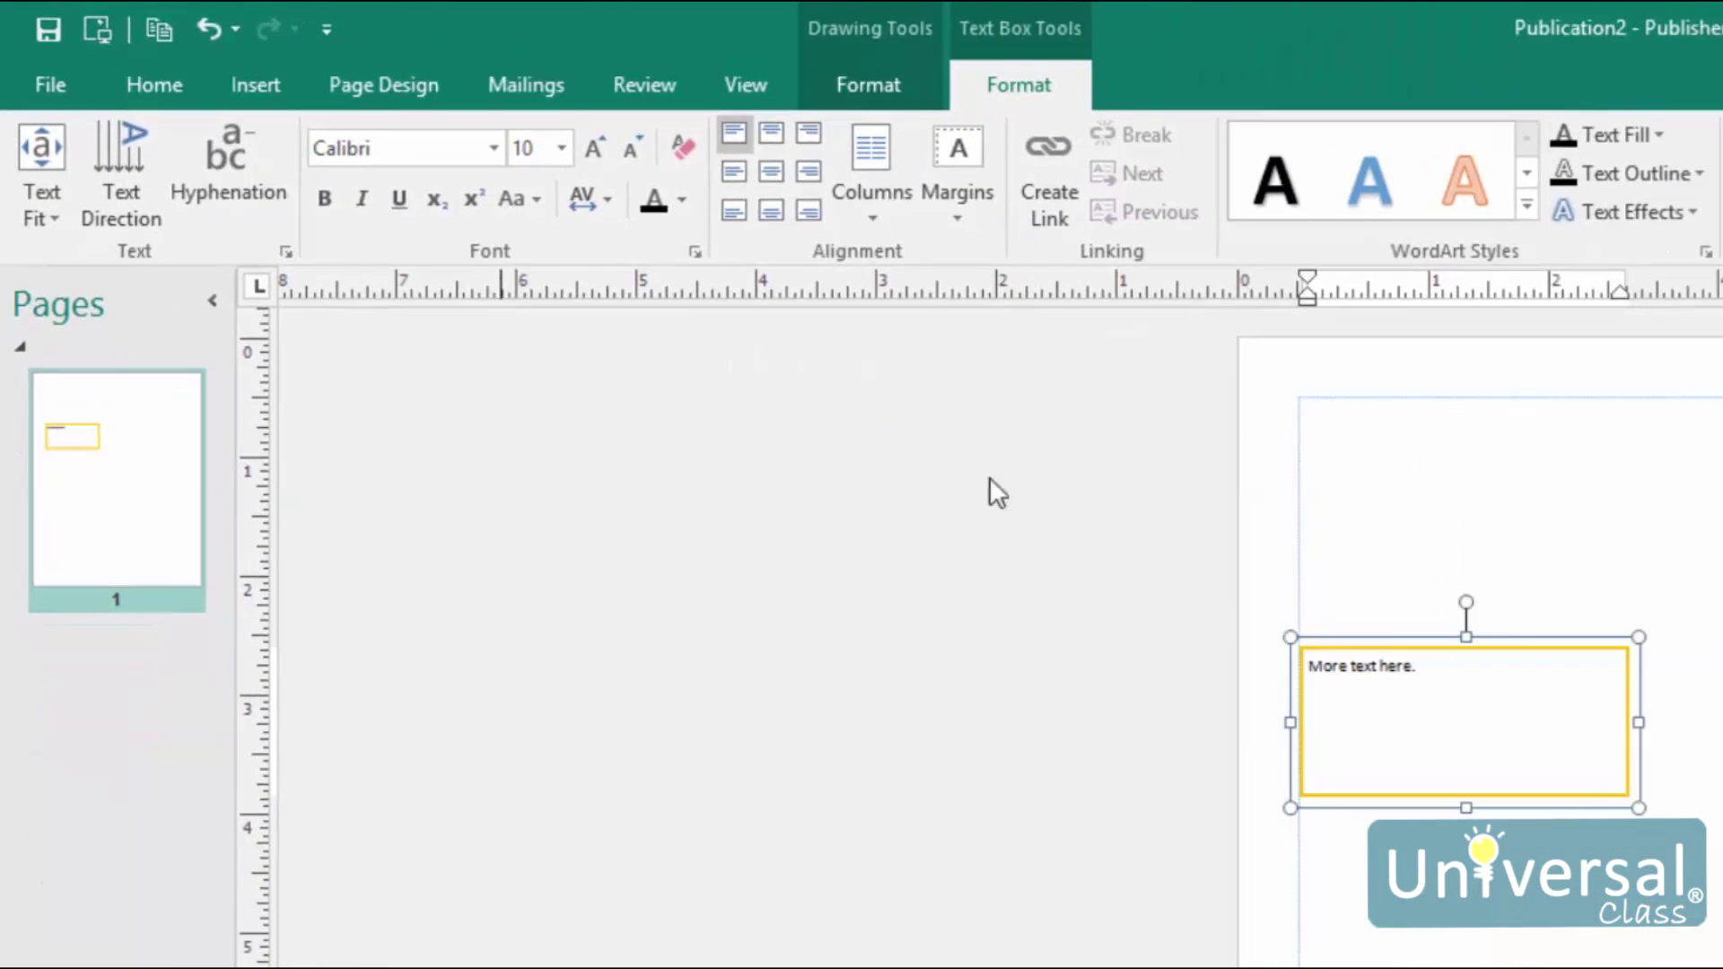
mouse_move(1414, 666)
left_mouse_down()
mouse_move(1342, 668)
mouse_move(1412, 666)
left_mouse_up()
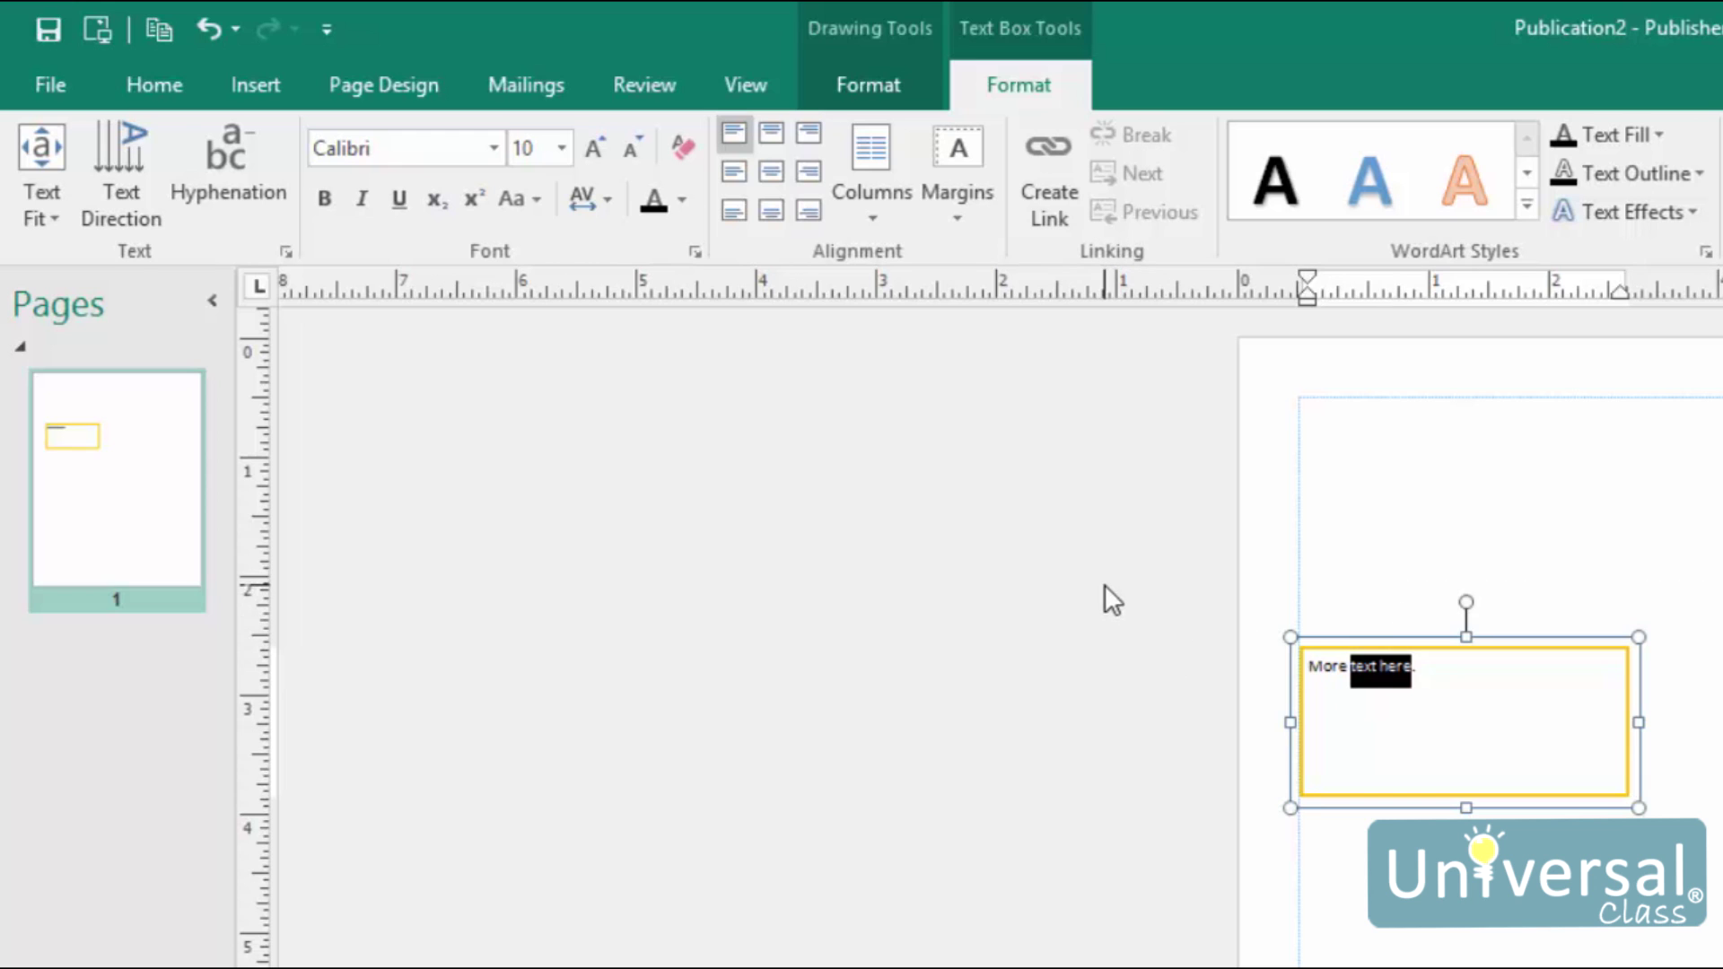
left_click(327, 202)
left_click(1340, 634)
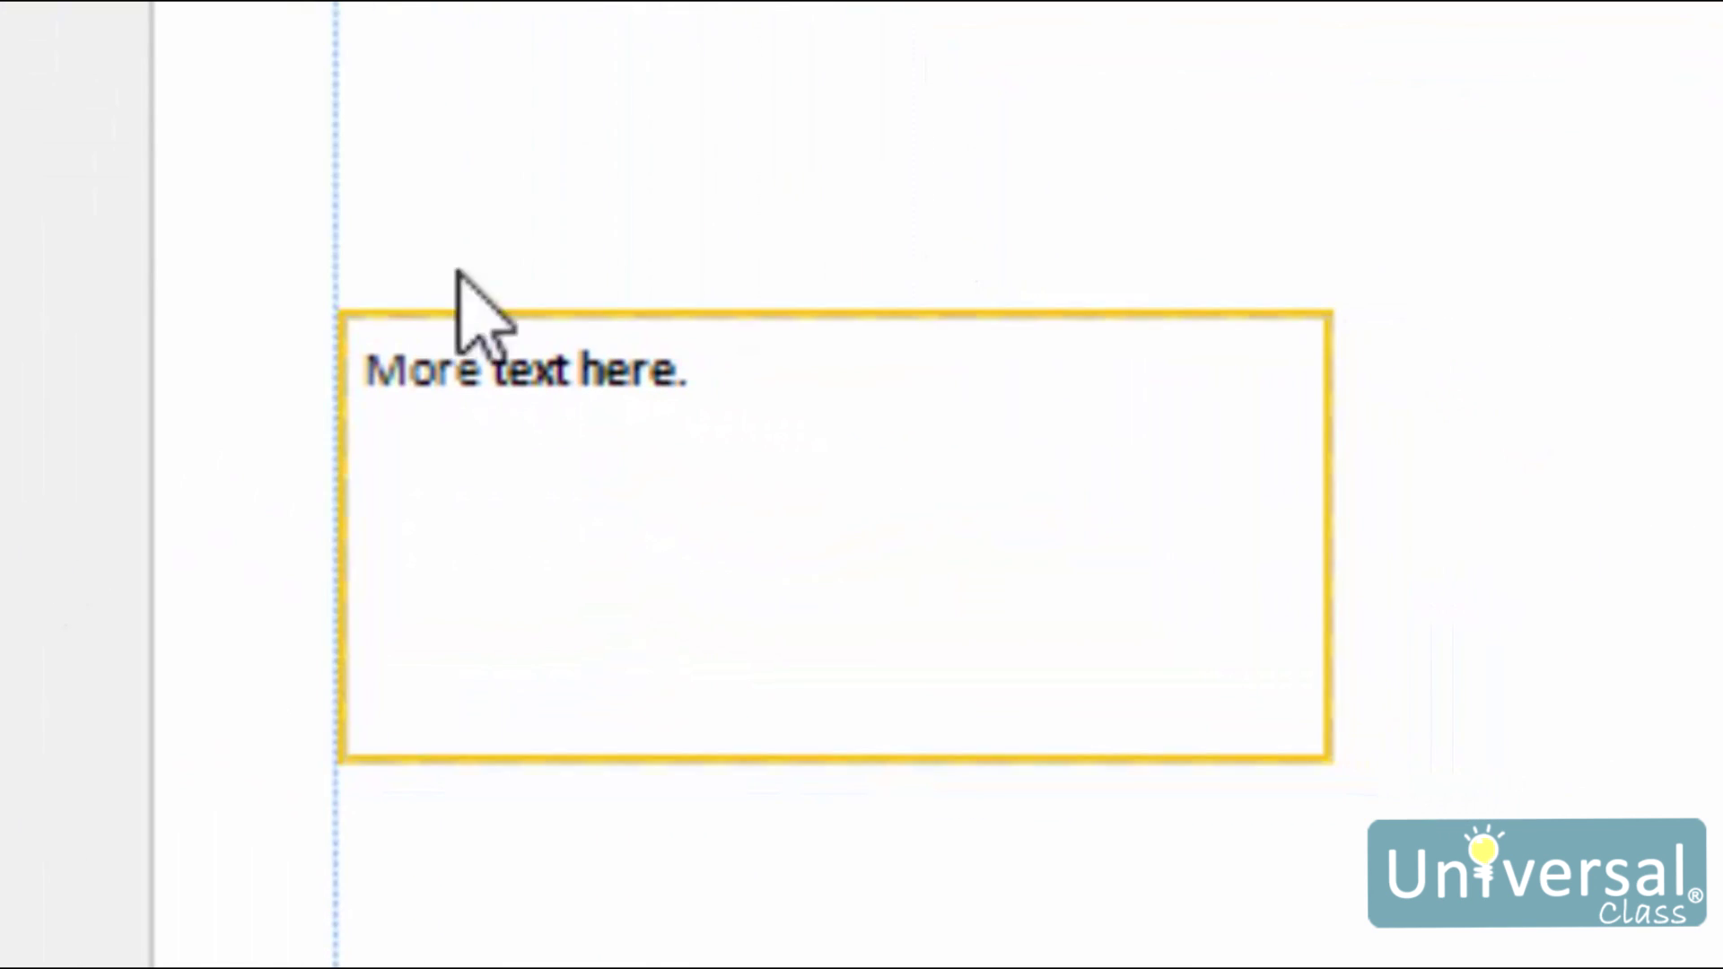
Examine the change case options, the character spacing presets and the detailed scaling, tracking and kerning settings for the text
left_click(704, 394)
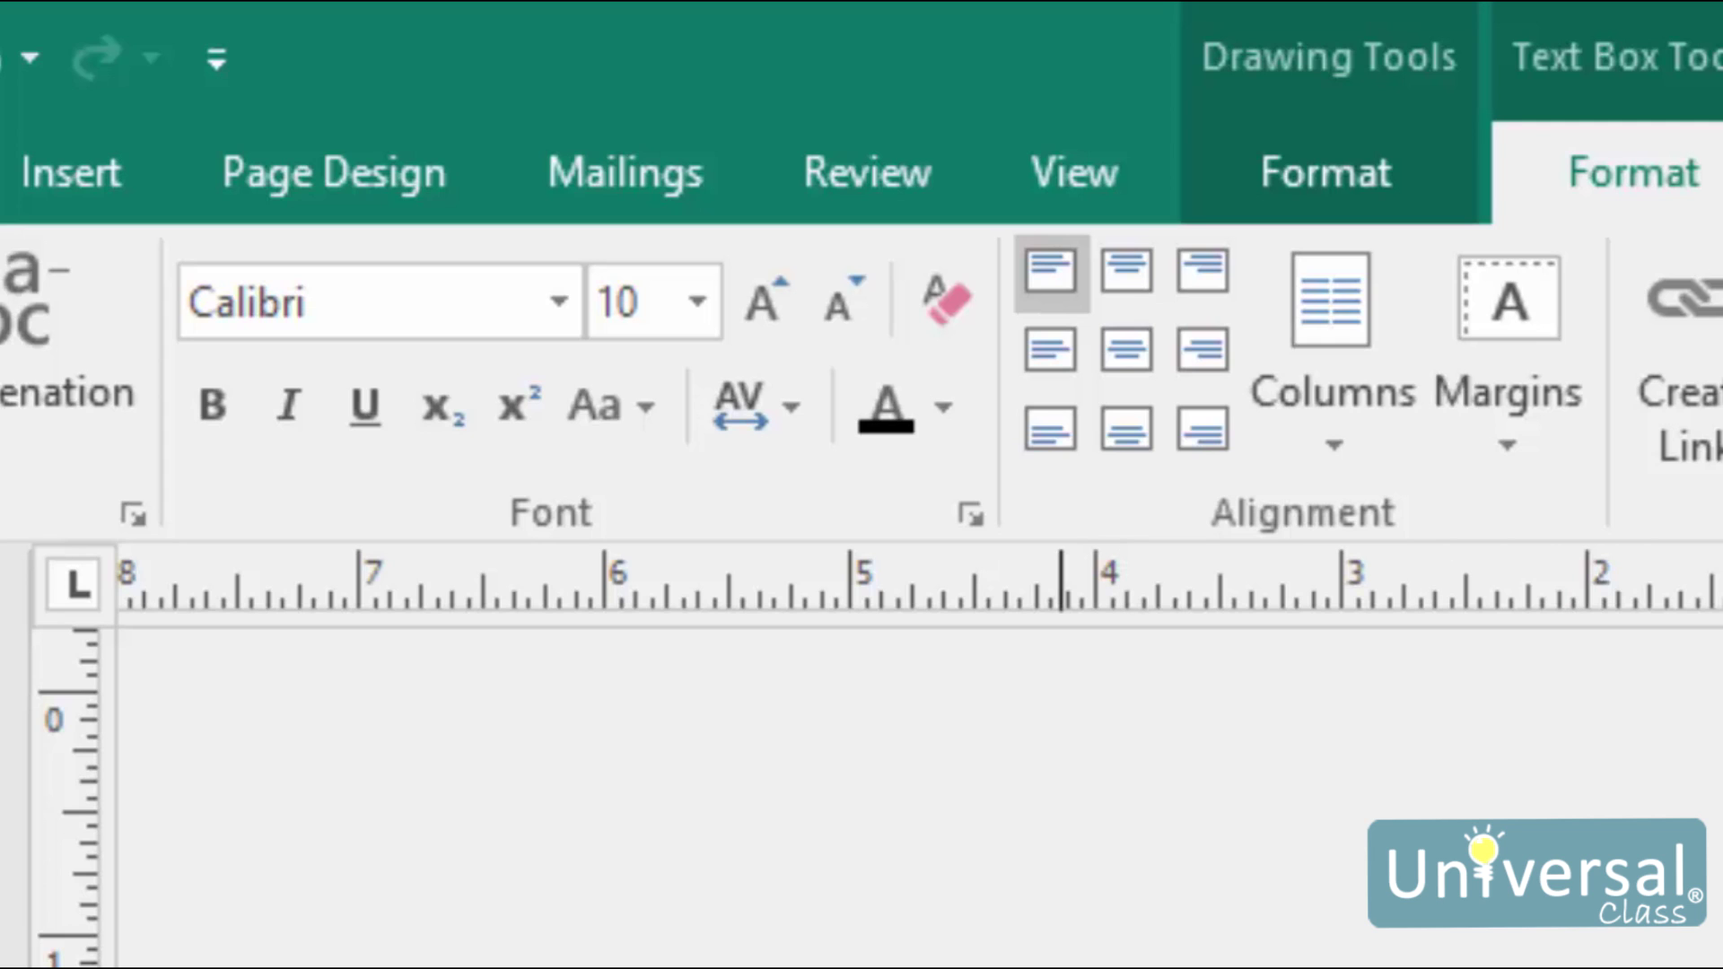
left_click(643, 409)
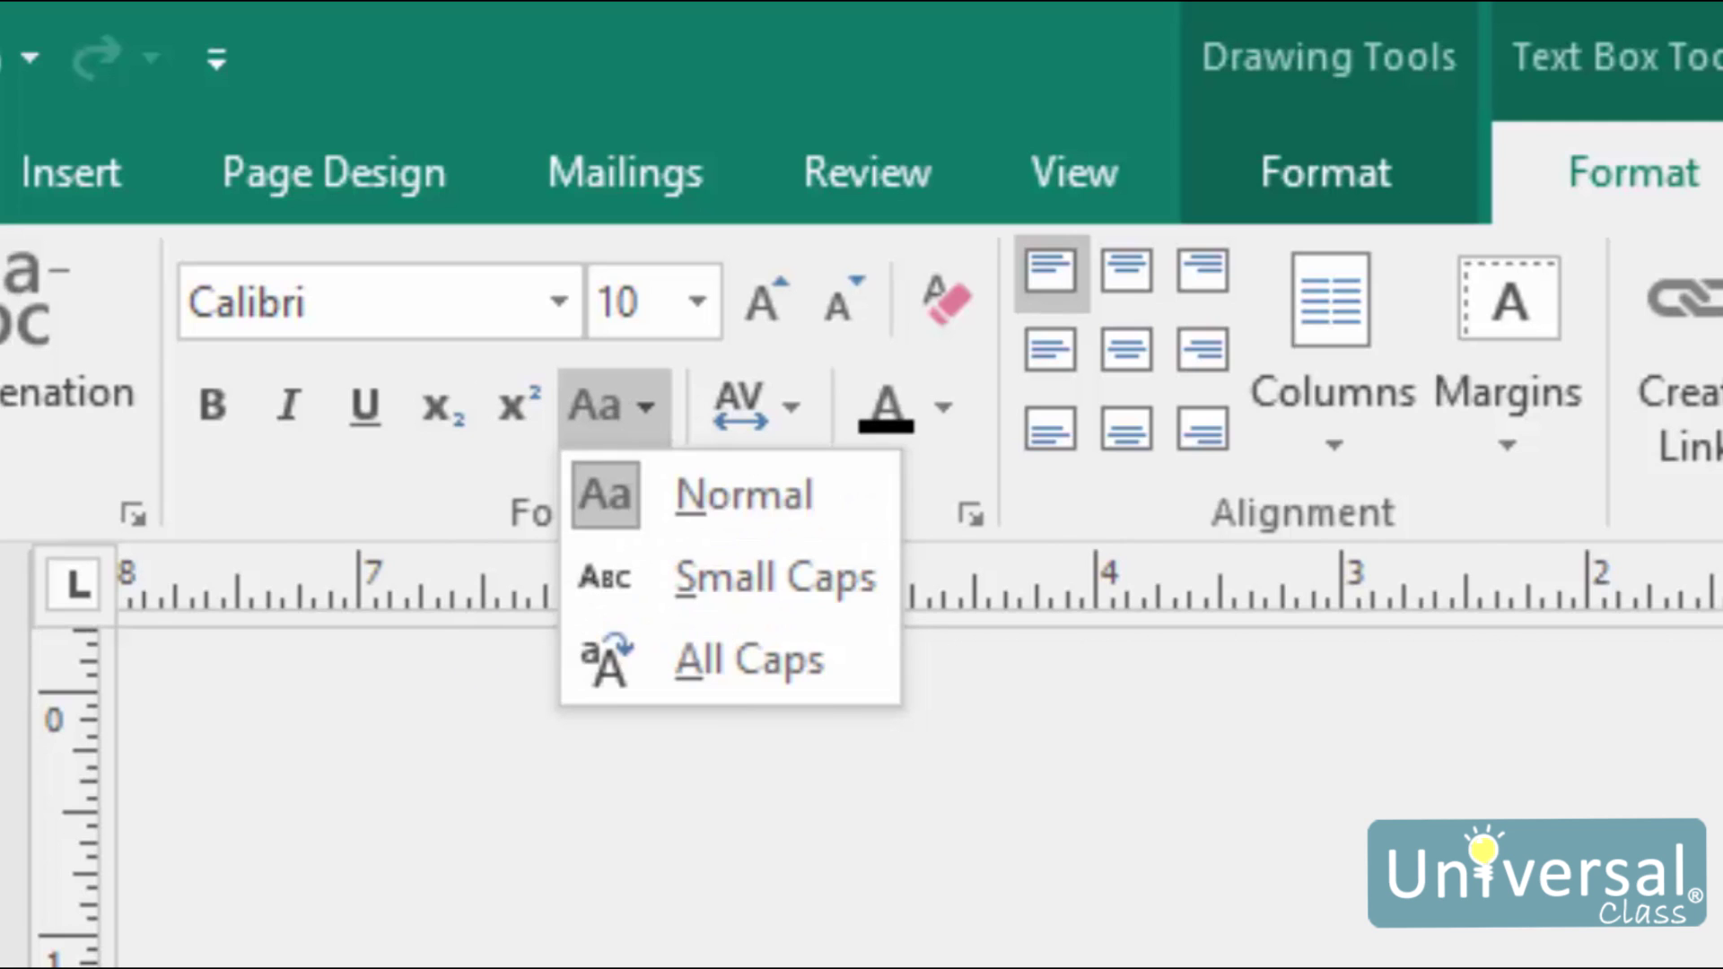
left_click(706, 498)
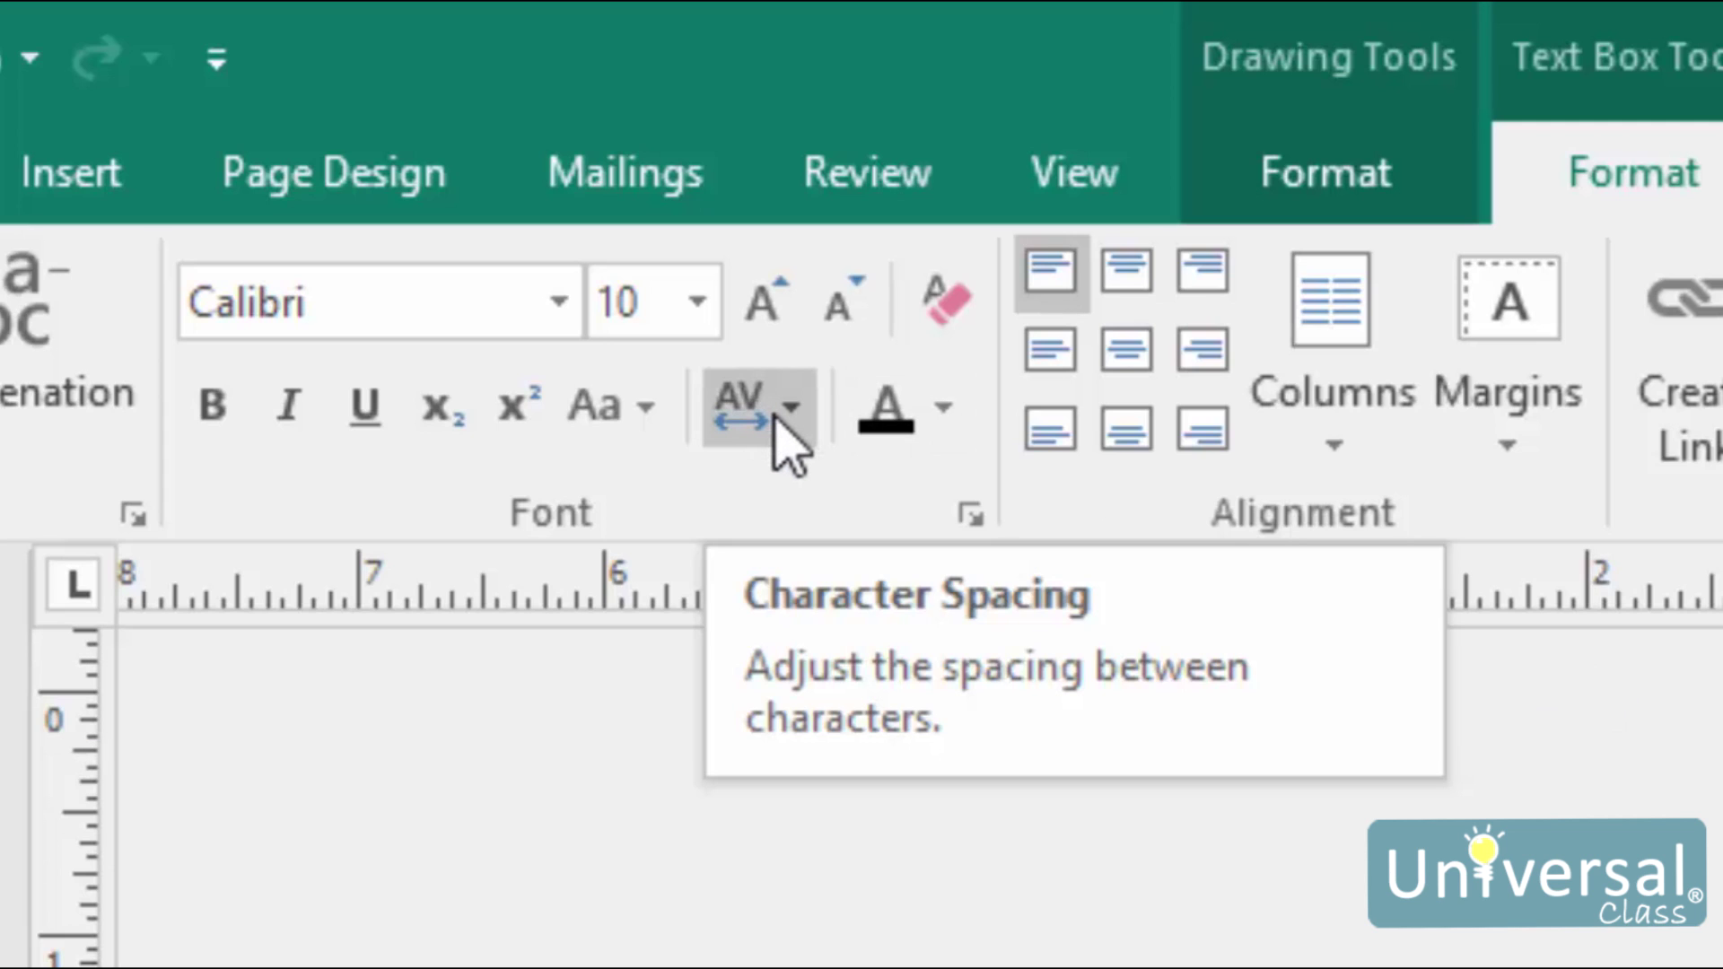
left_click(789, 447)
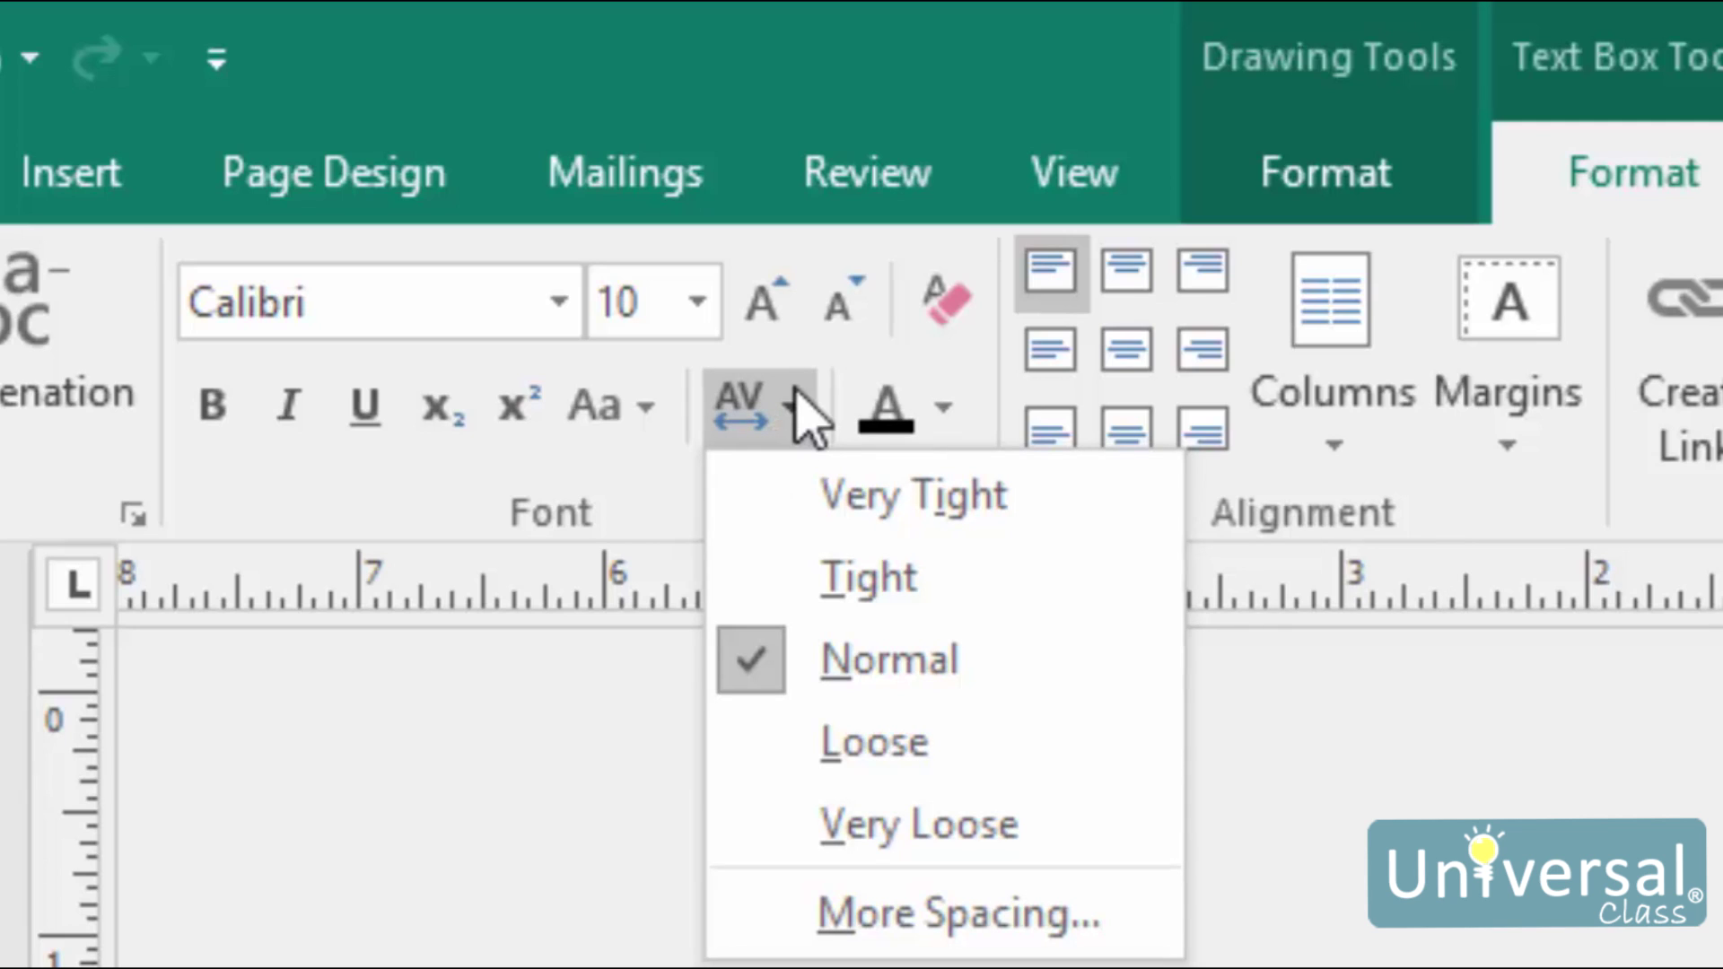
left_click(944, 902)
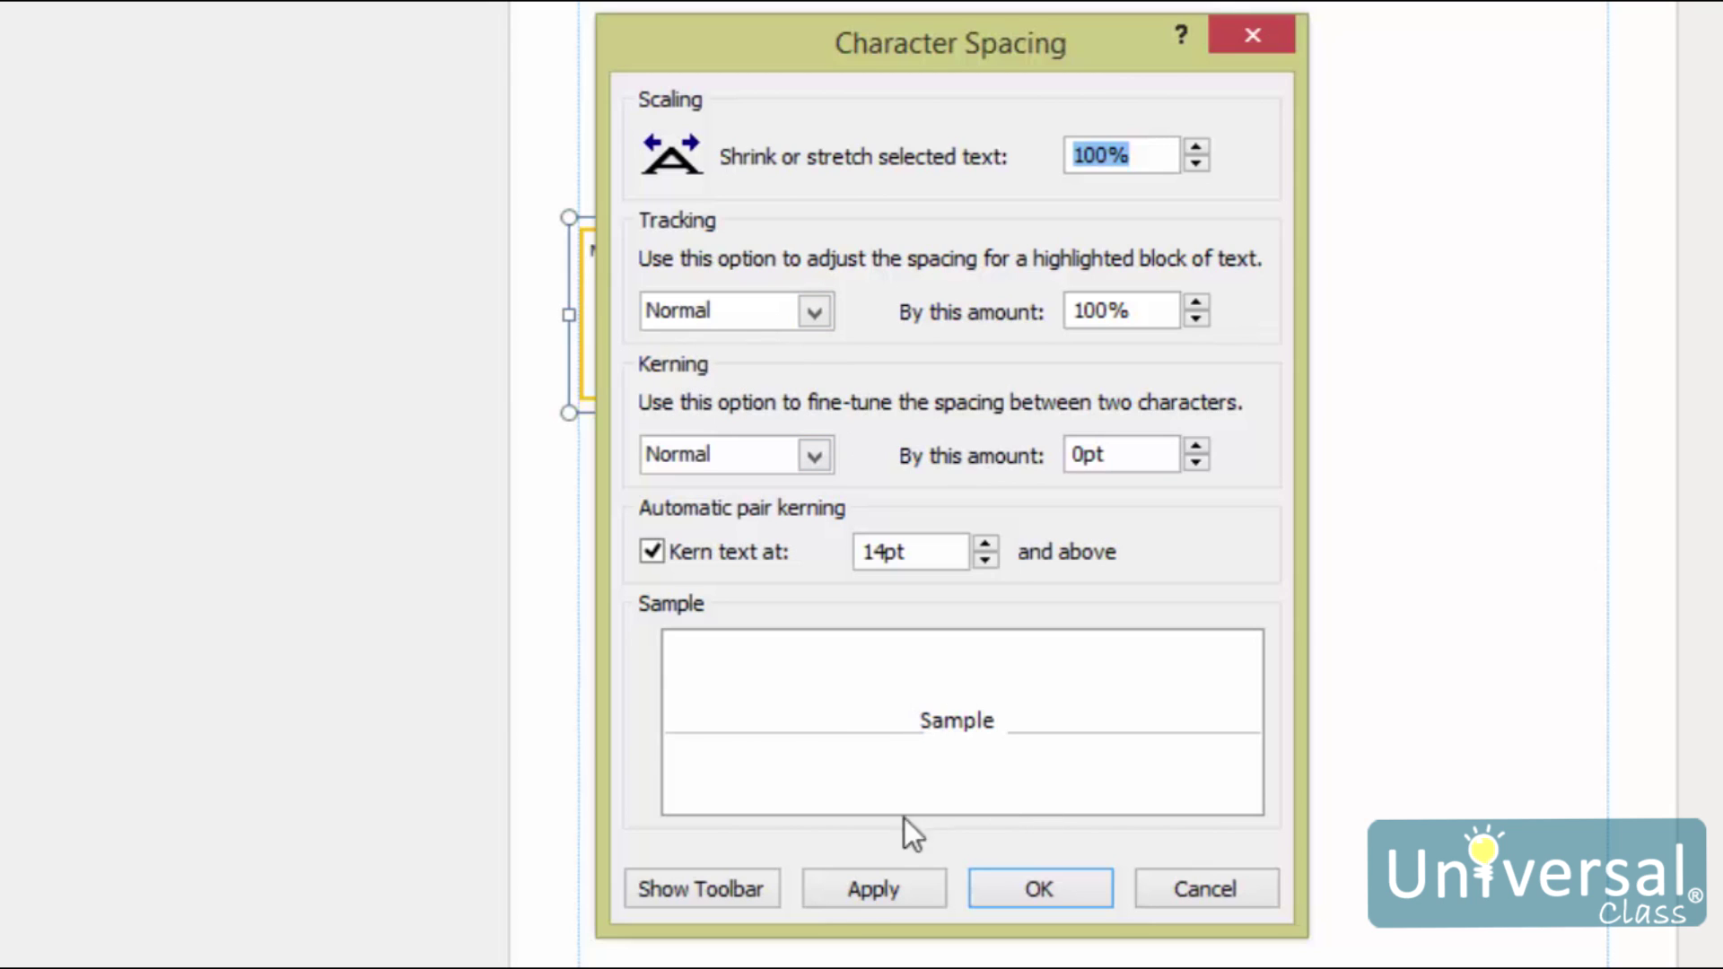
left_click(860, 893)
left_click(1067, 887)
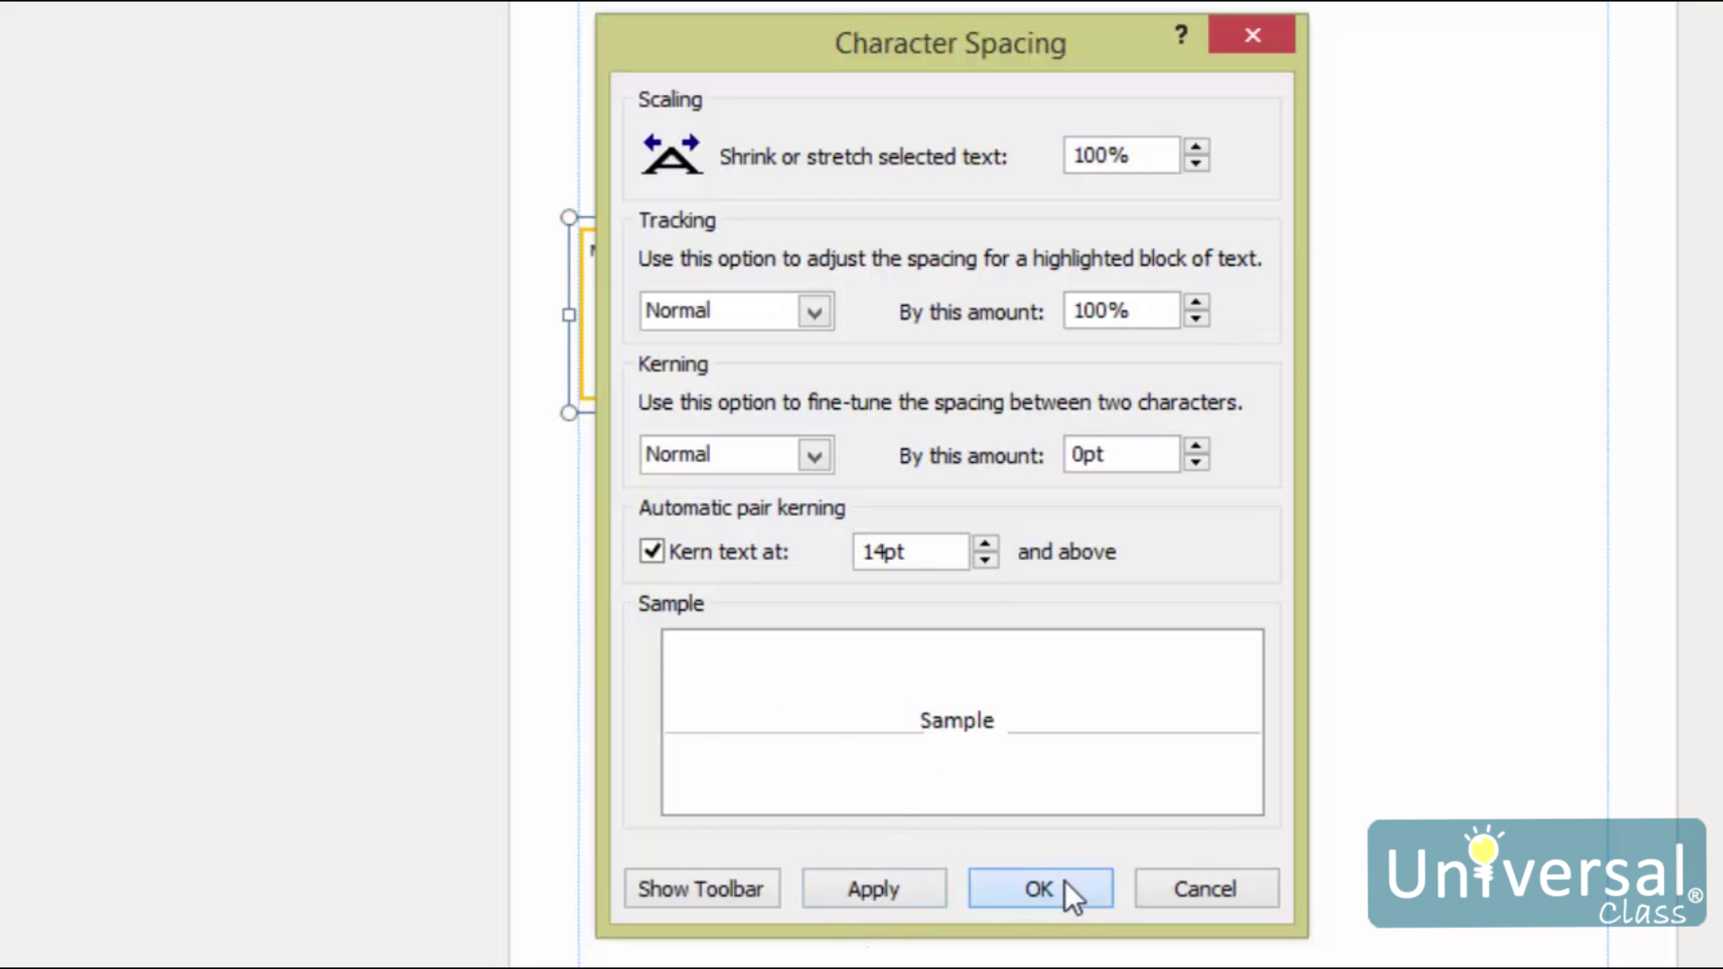
Set the font size of the whole "More text here." line to 18
left_click_drag(757, 261, 562, 277)
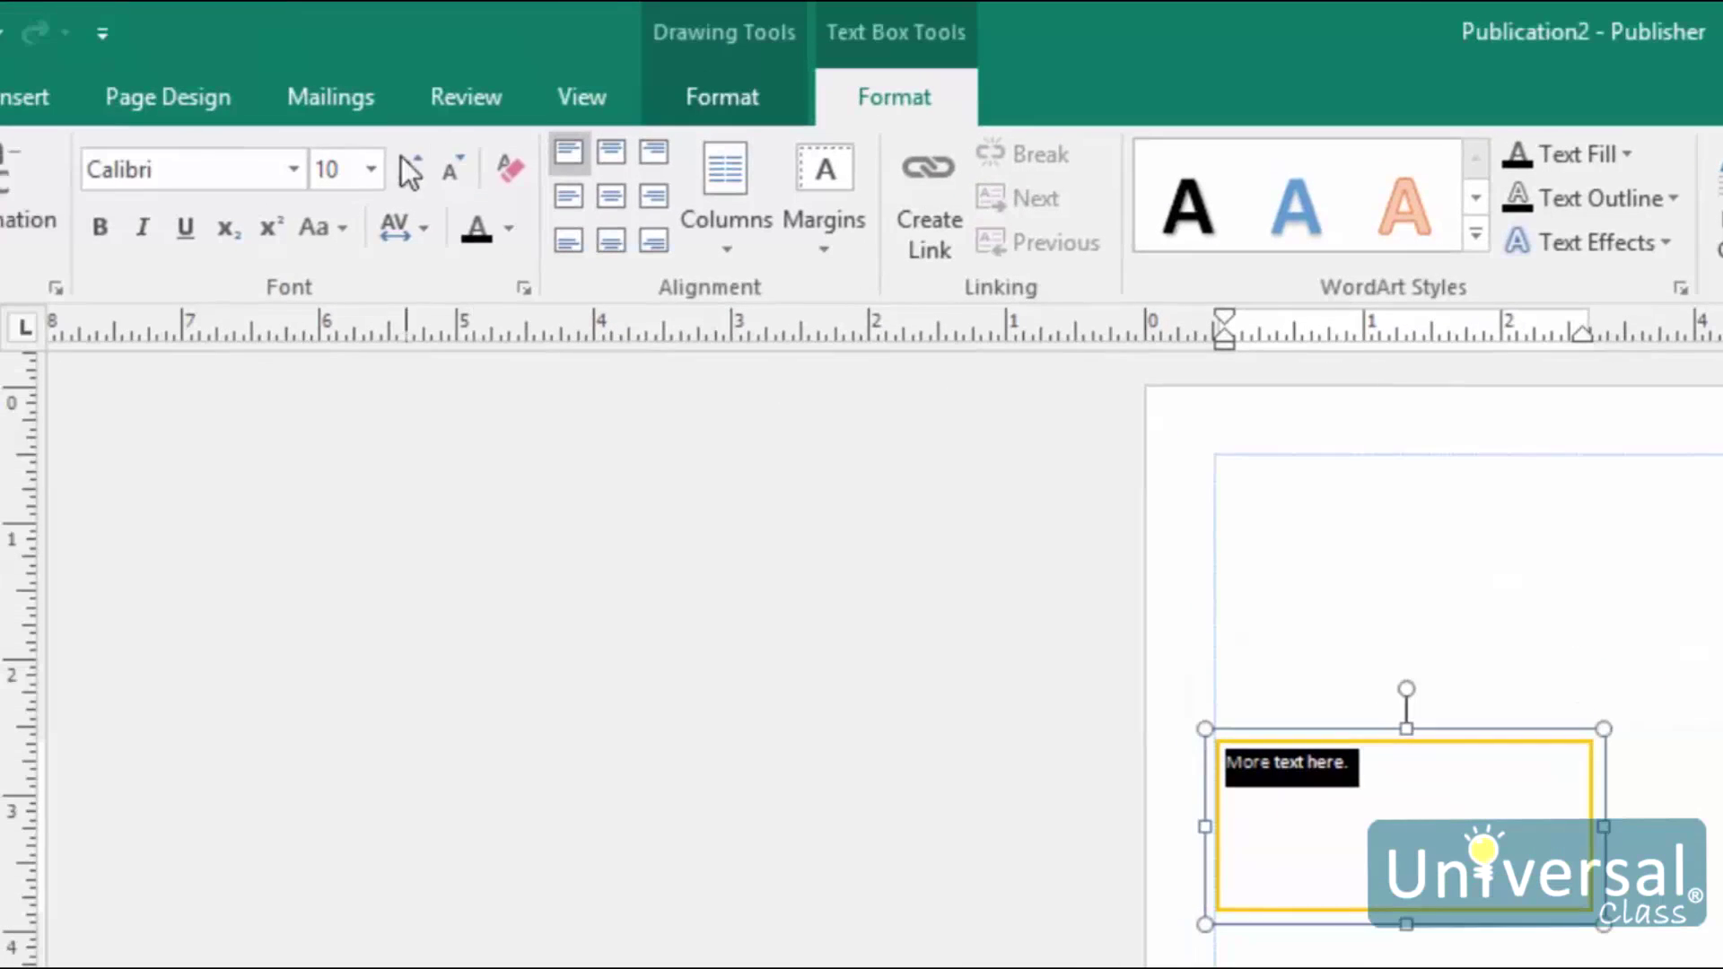
left_click(266, 83)
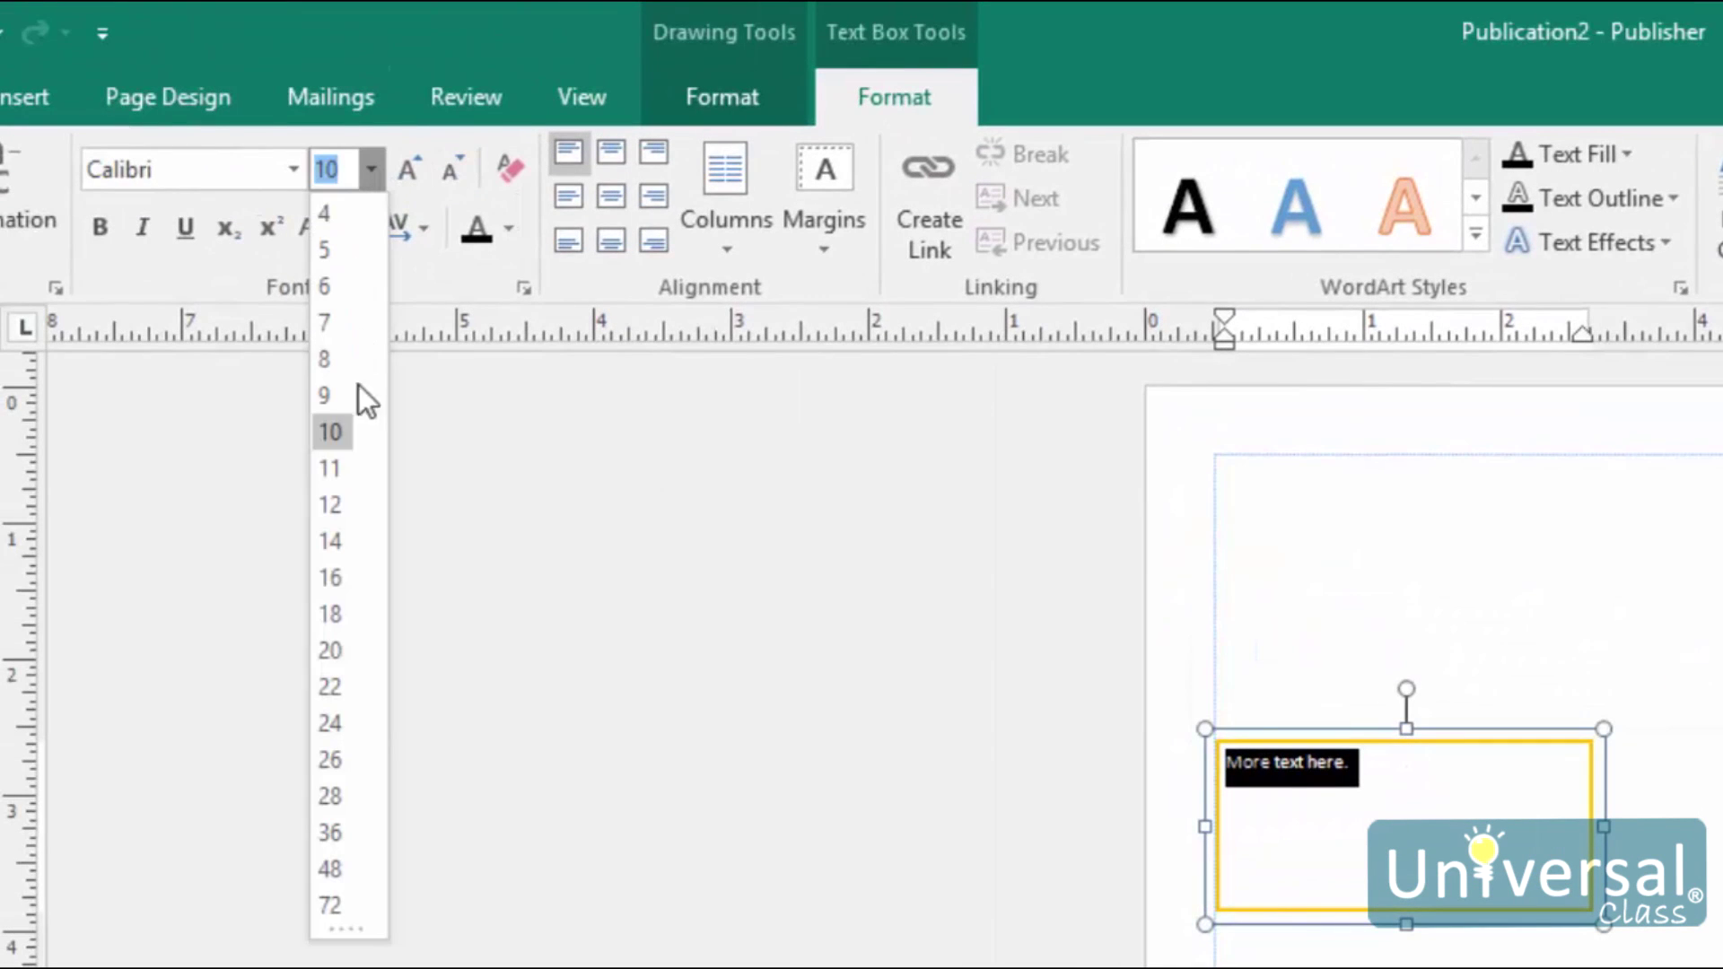
left_click(341, 617)
left_click(1569, 933)
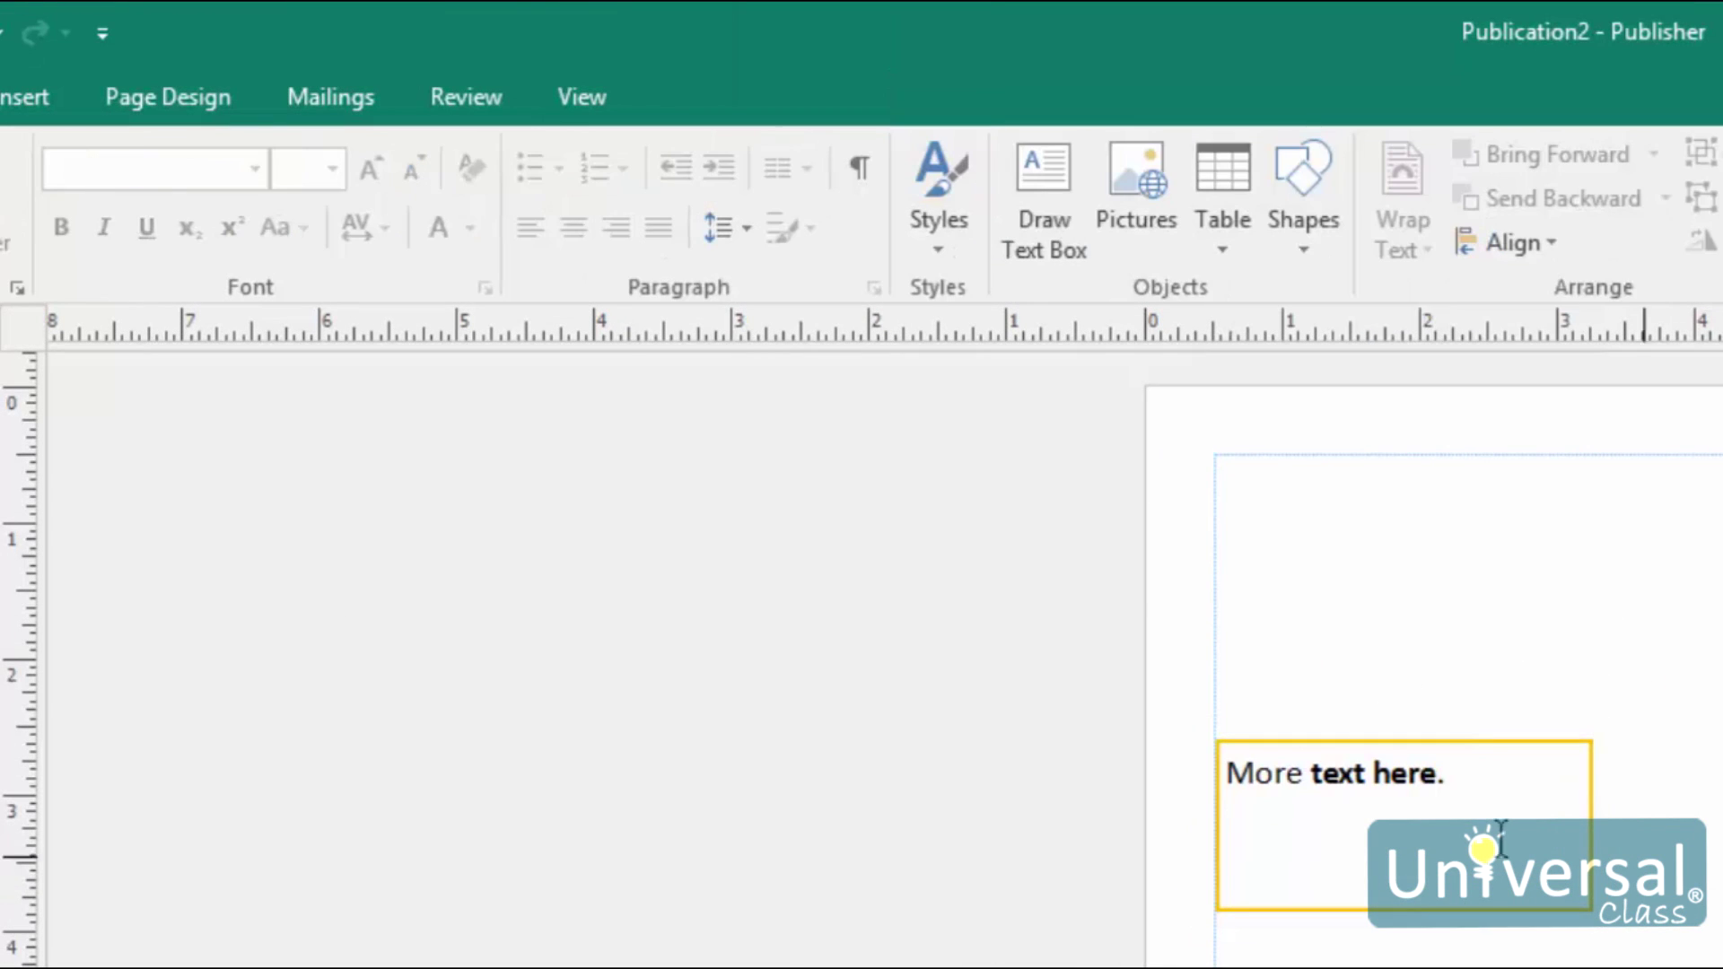
Examine the preset drop cap styles and the custom drop cap settings for the text in the yellow-outlined box
left_click(1434, 777)
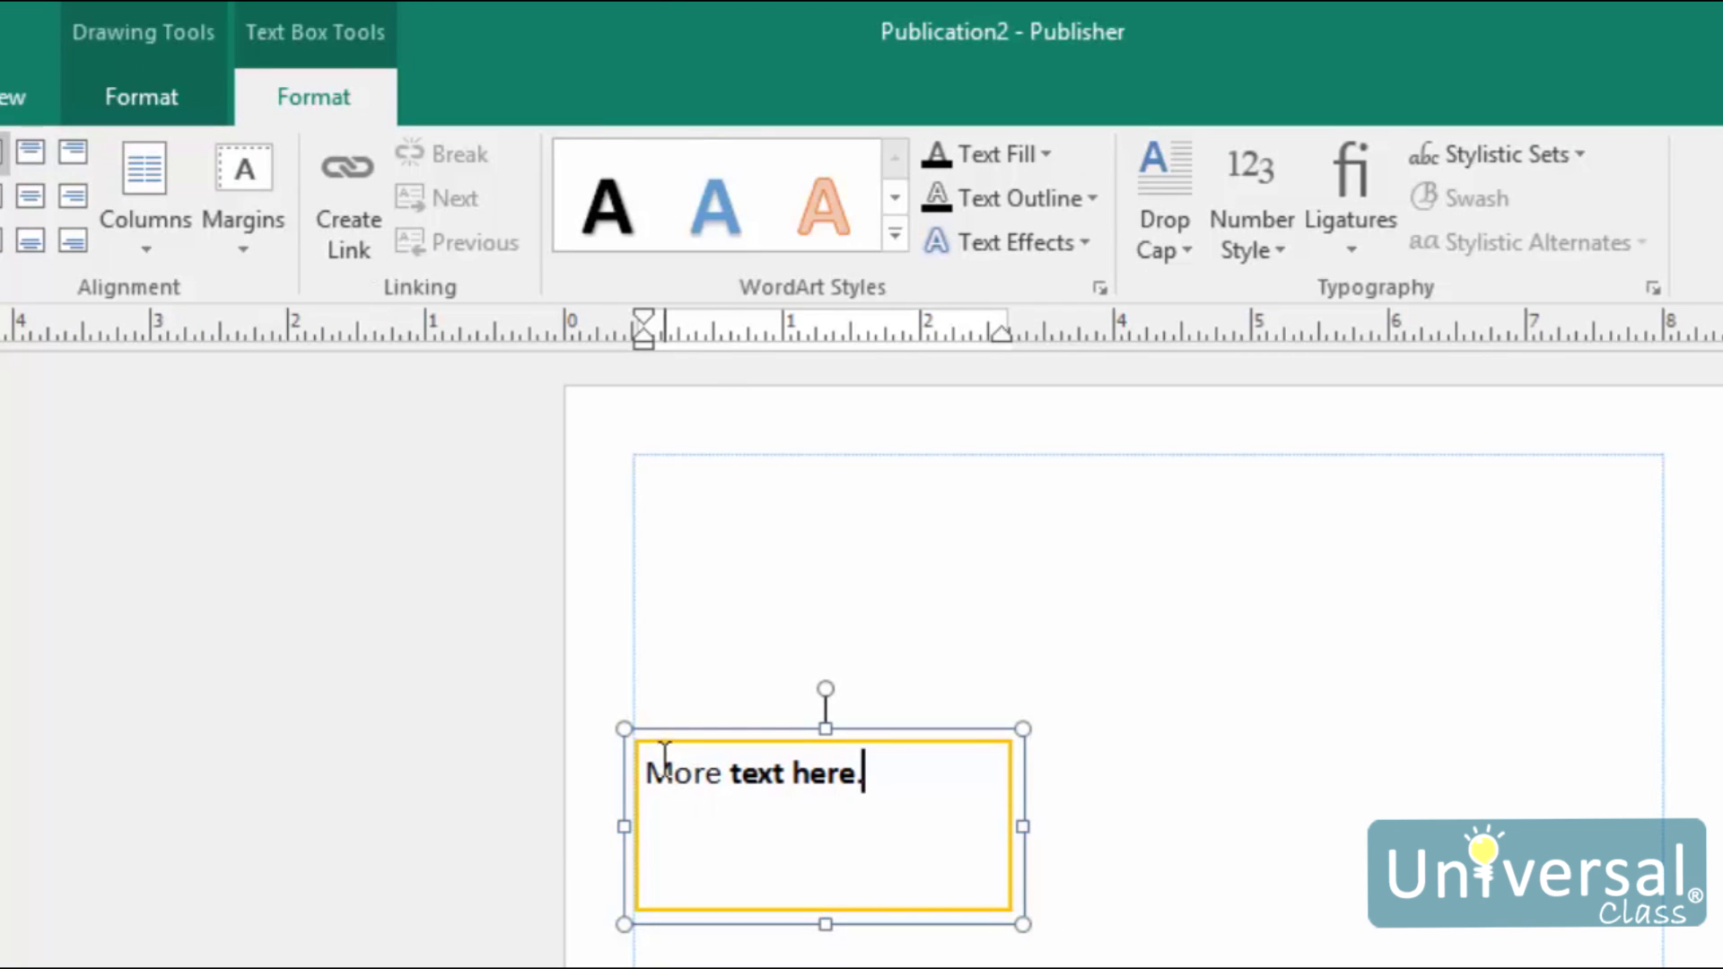
left_click(691, 763)
left_click(1175, 251)
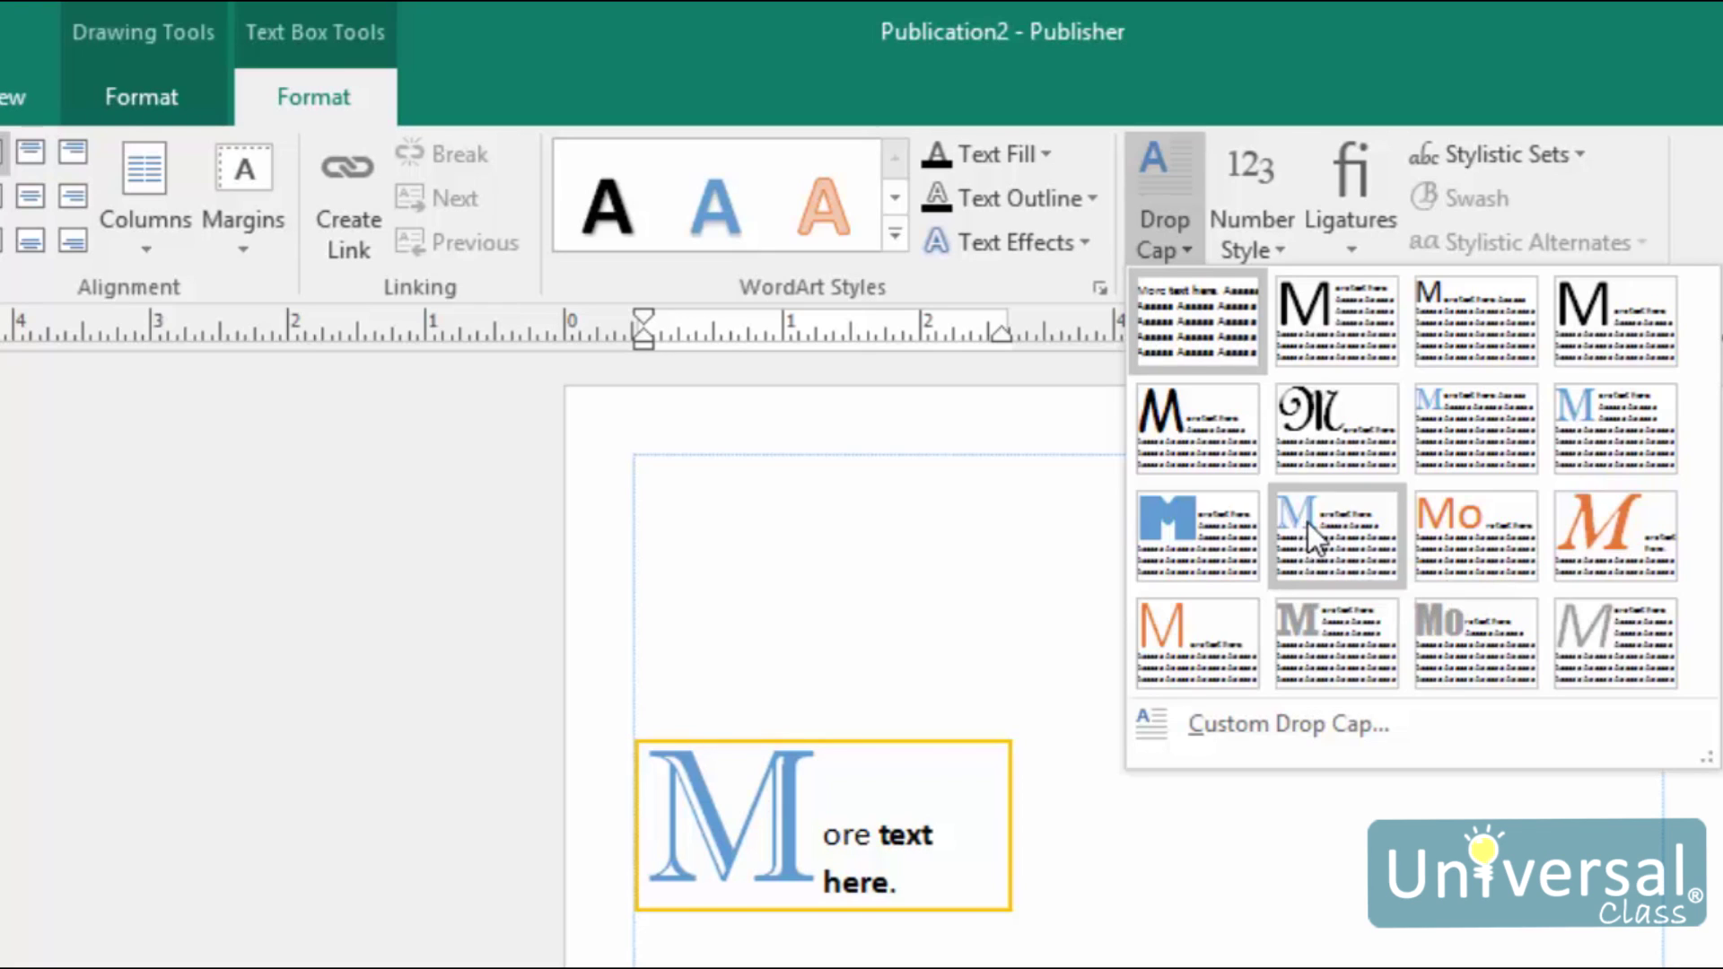
left_click(1321, 731)
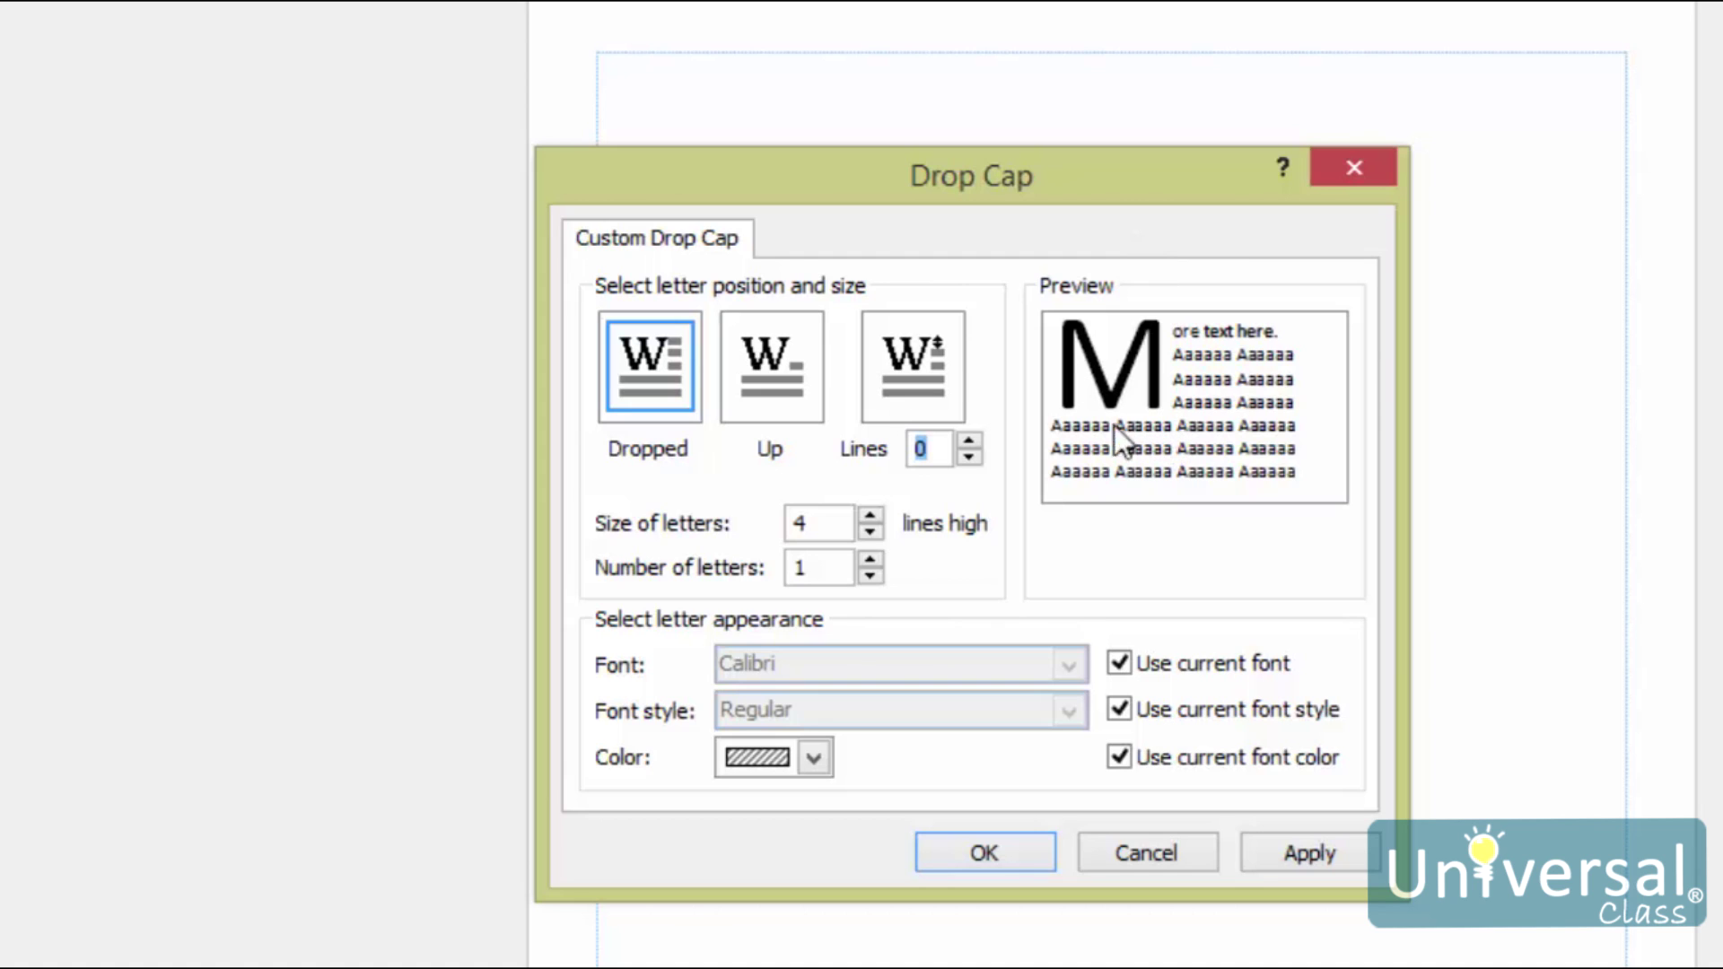
left_click(1183, 860)
Enlarge the text box to about 4.5 inches wide and 2 inches high and preview drop cap styles in it
left_click_drag(975, 509, 1229, 621)
left_click(844, 220)
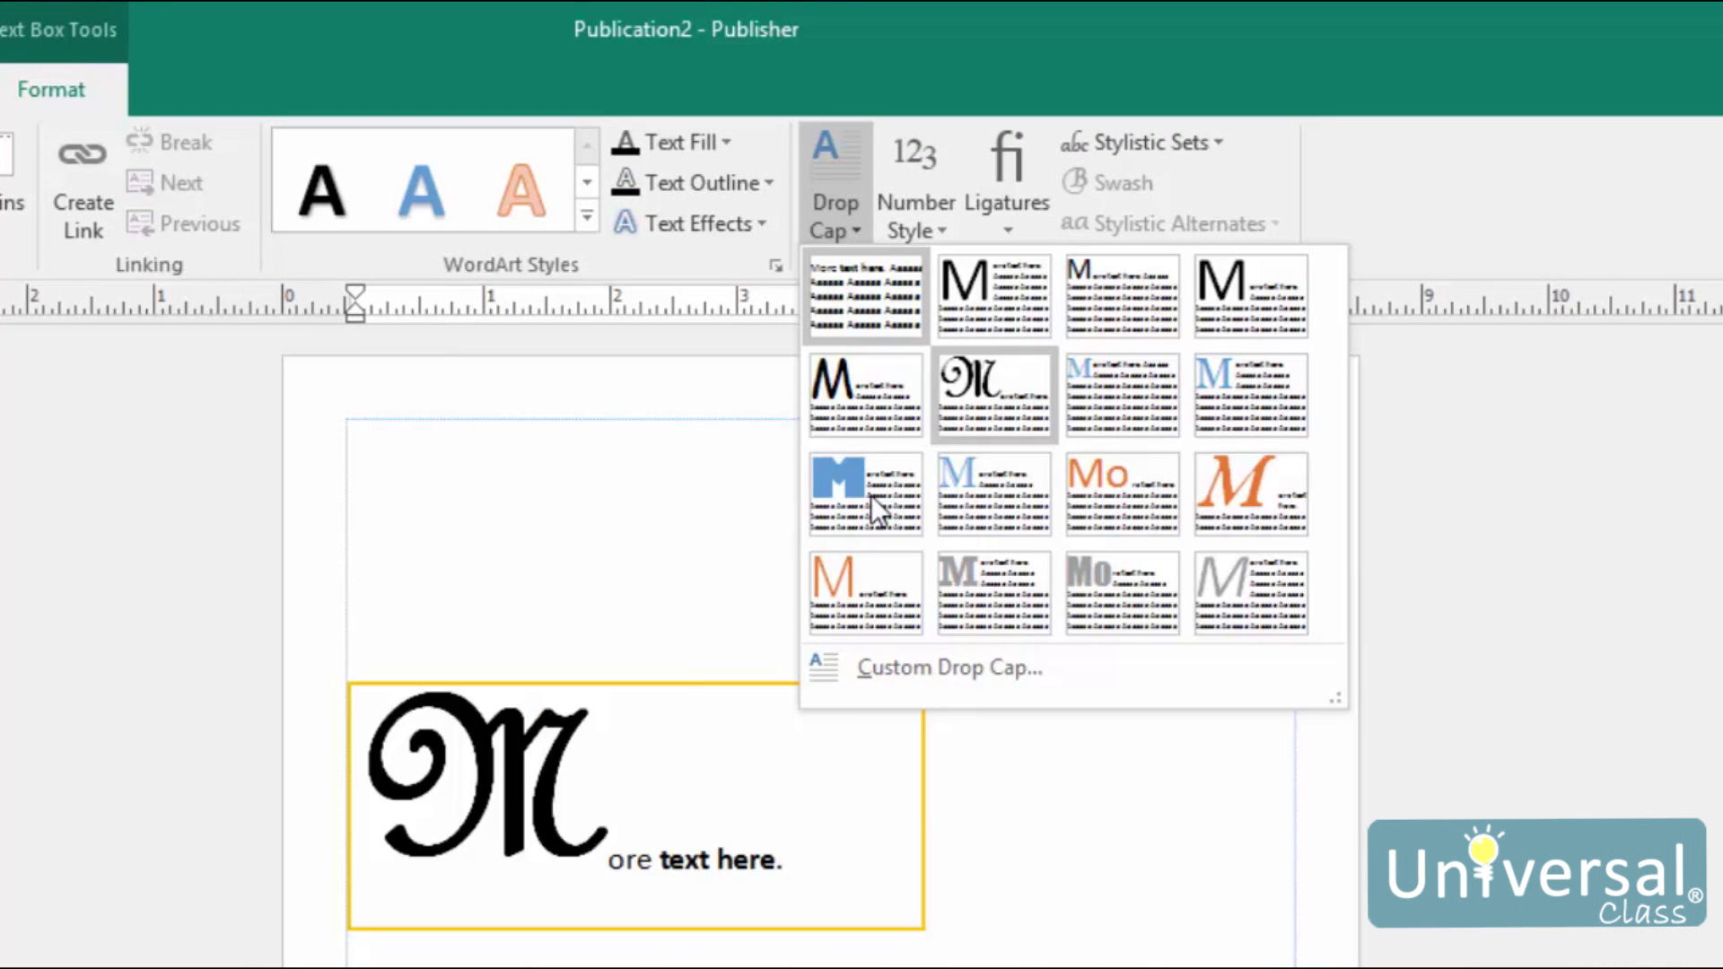
left_click(567, 463)
left_click(1267, 657)
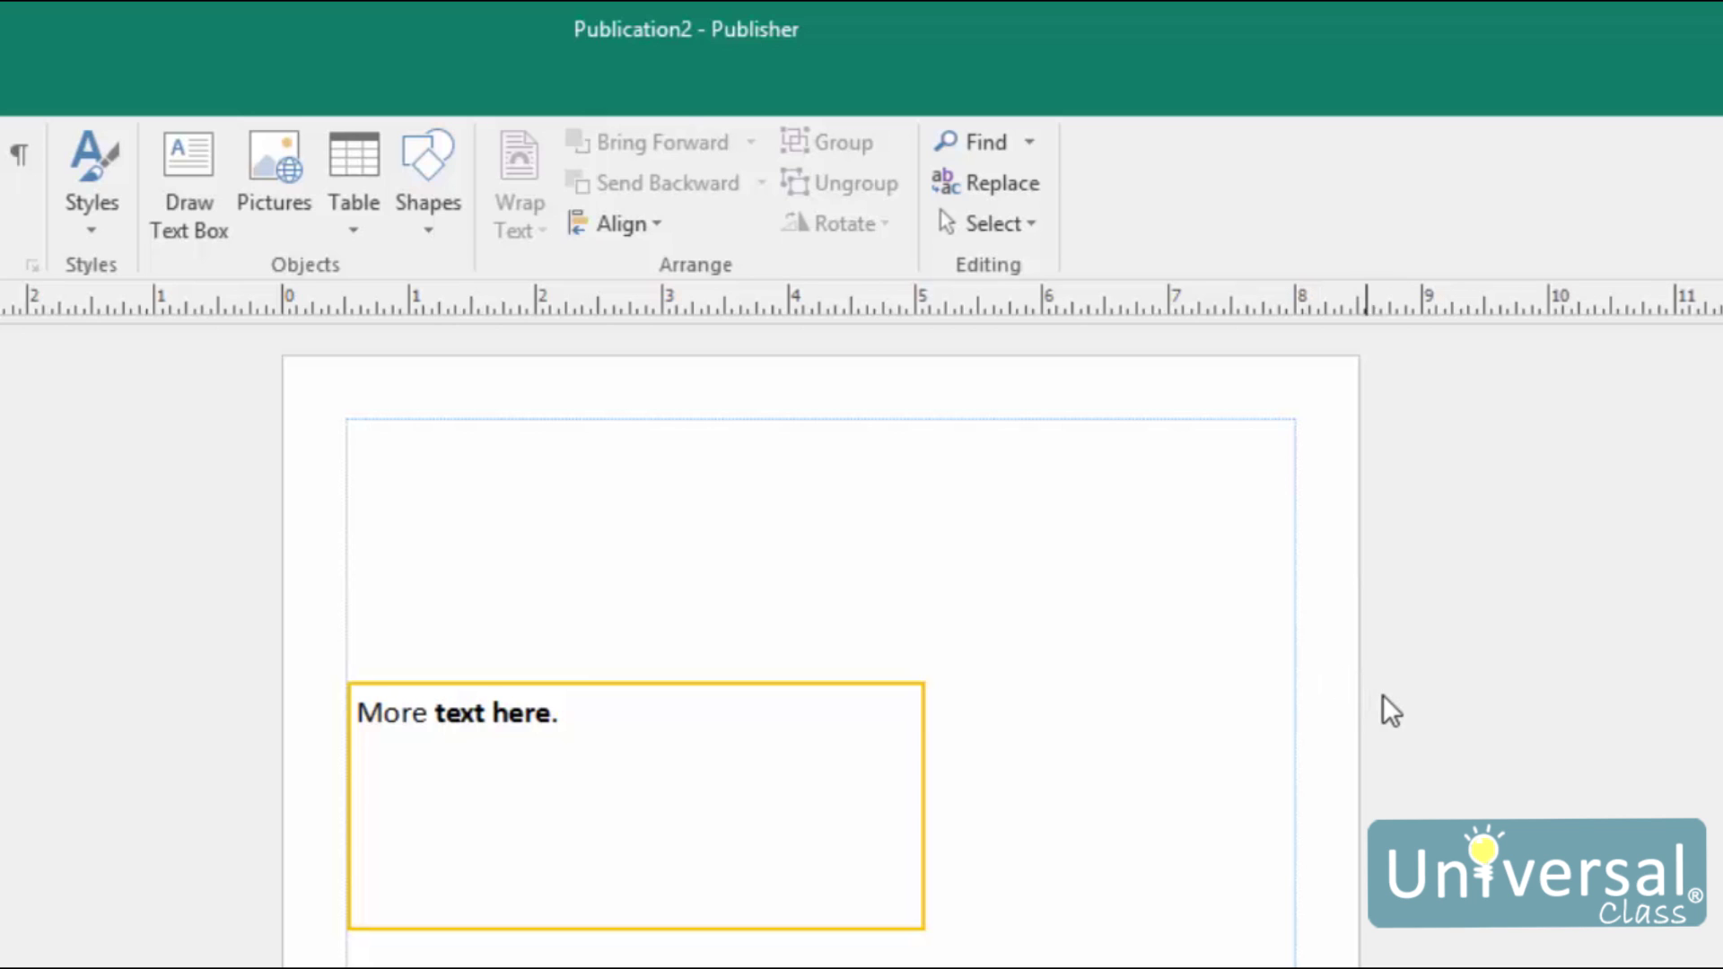
Add "This is an example of a long sentence." after "More text here." in the text box
left_click(686, 738)
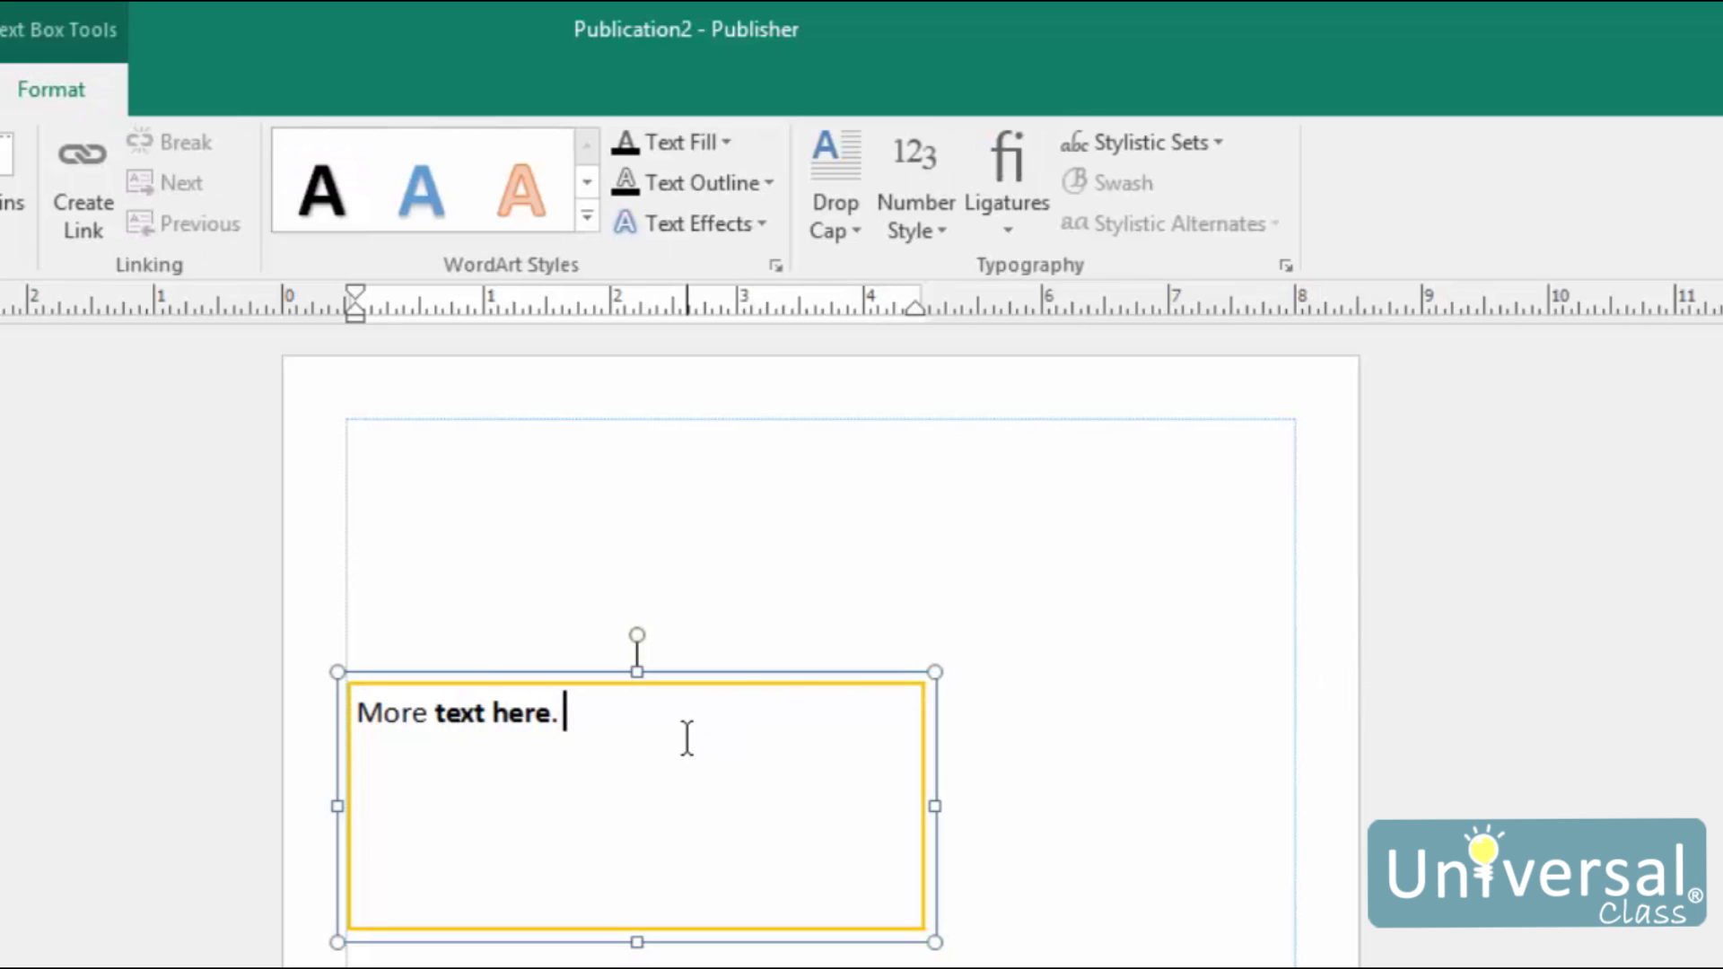
type("This is an exampl")
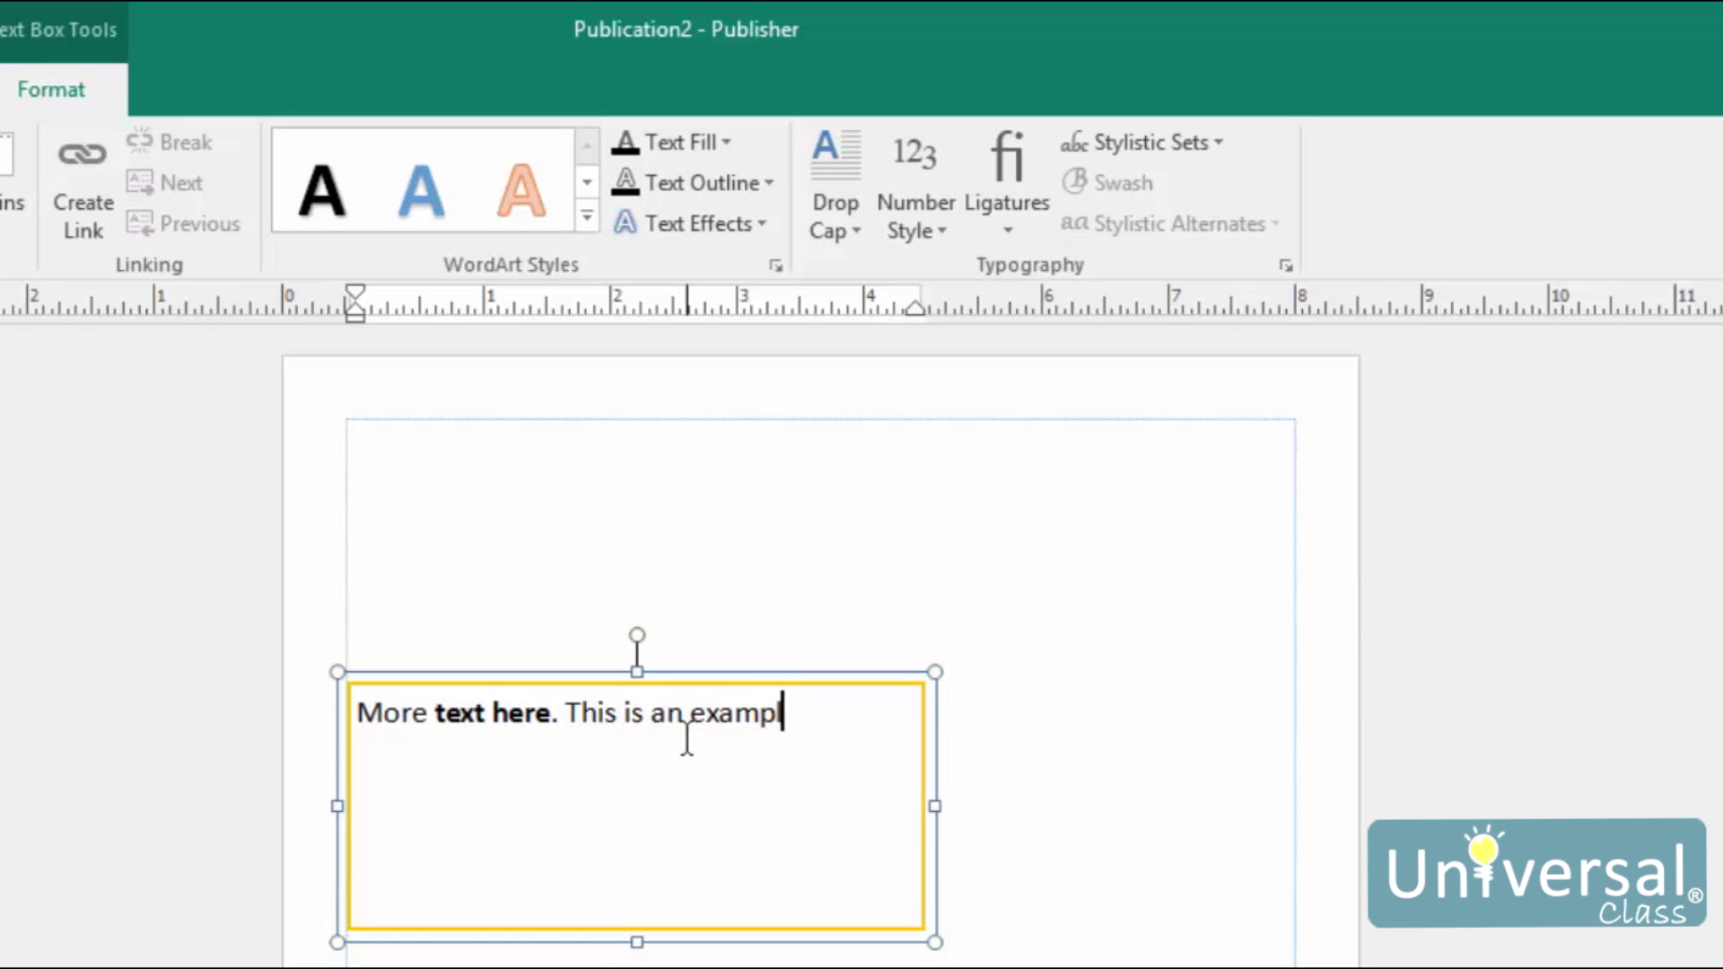
type("e of a long senc")
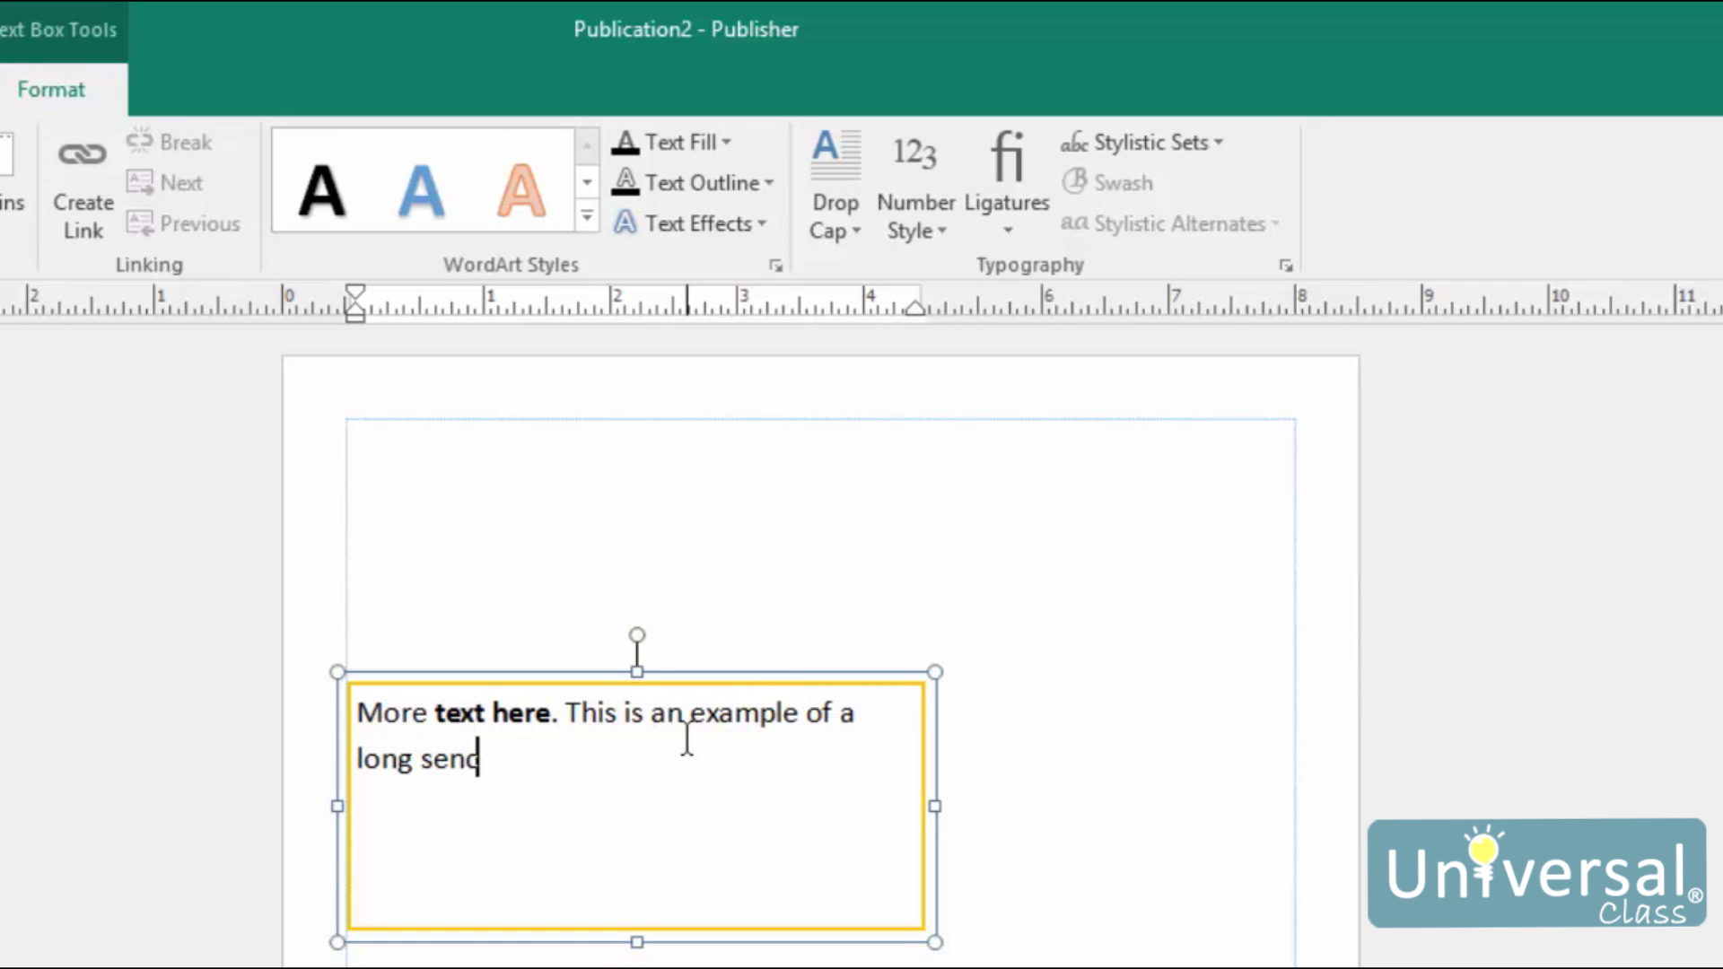
key("BackSpace")
type("tence.")
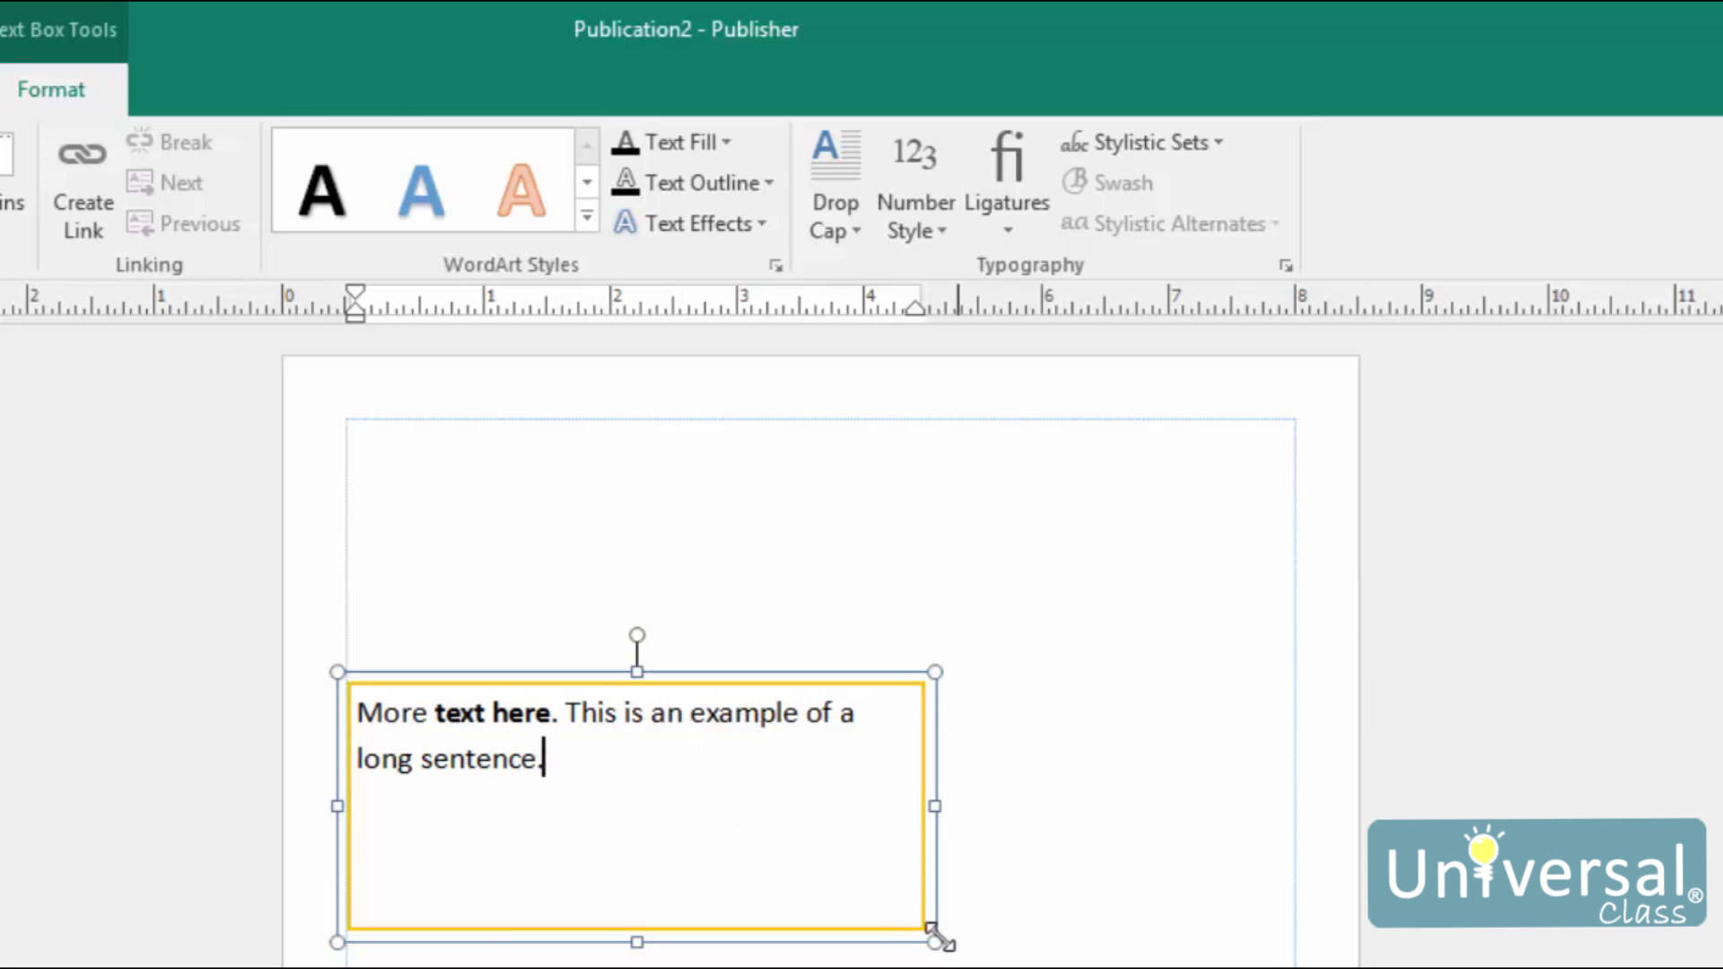
Shrink the text box to a single line and flow its overflow text into a new linked text box diagonally below it
left_click_drag(934, 938, 829, 745)
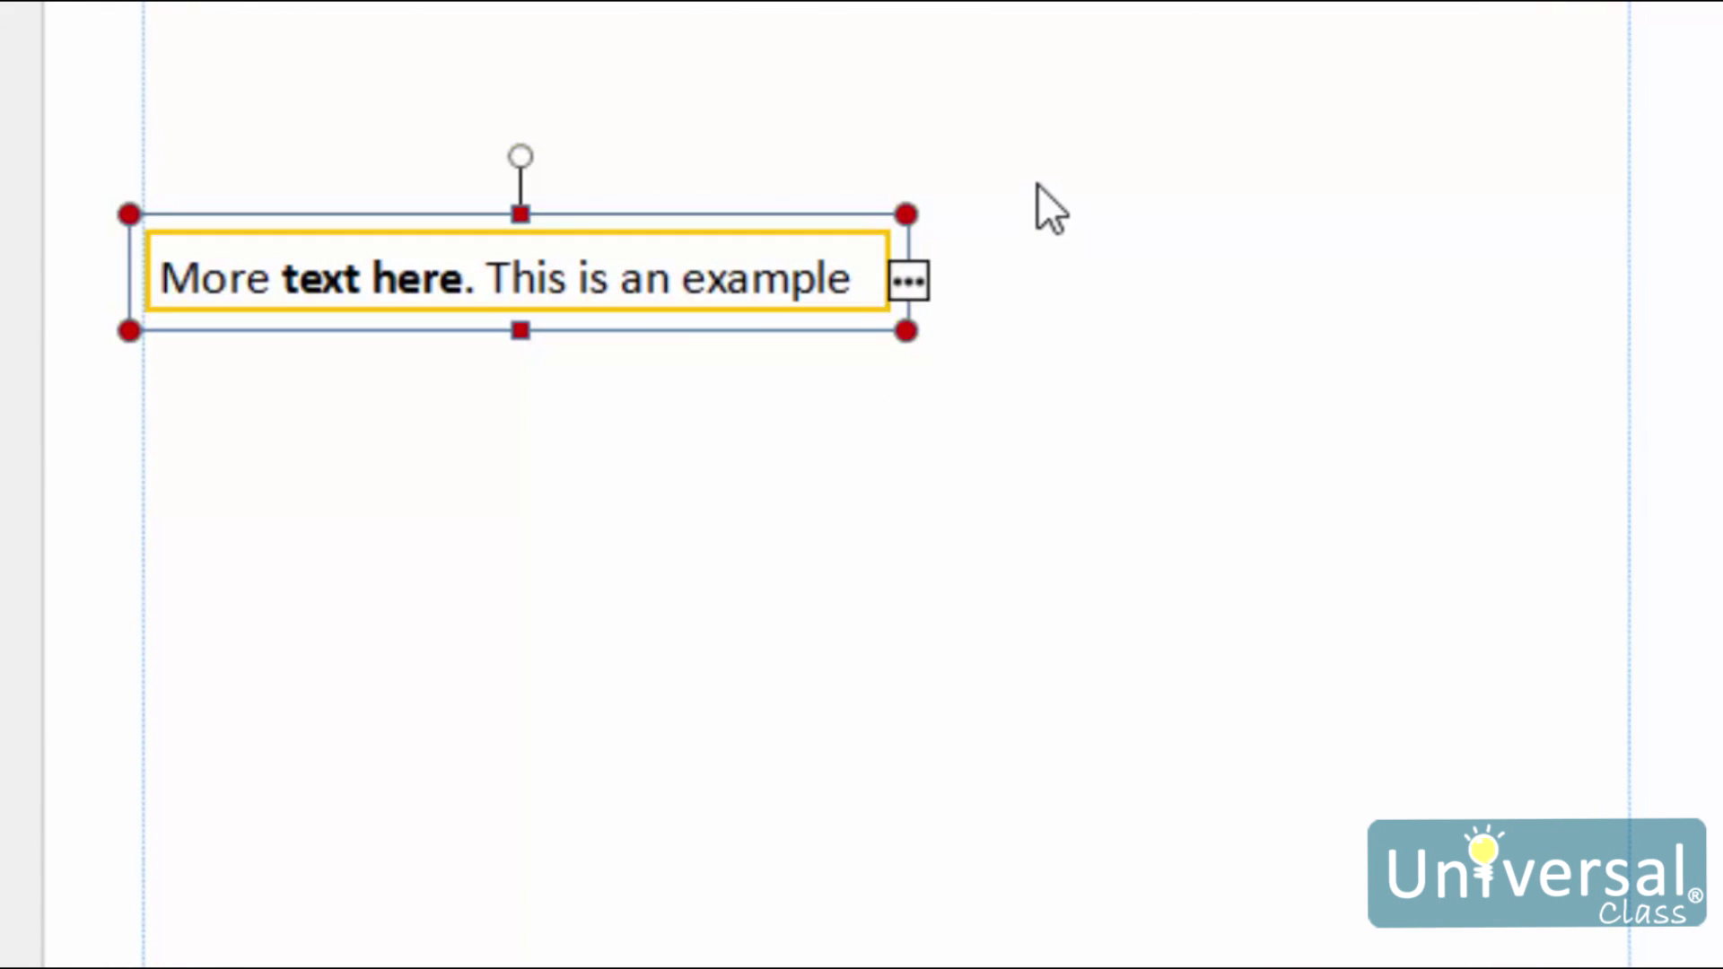
left_click(893, 314)
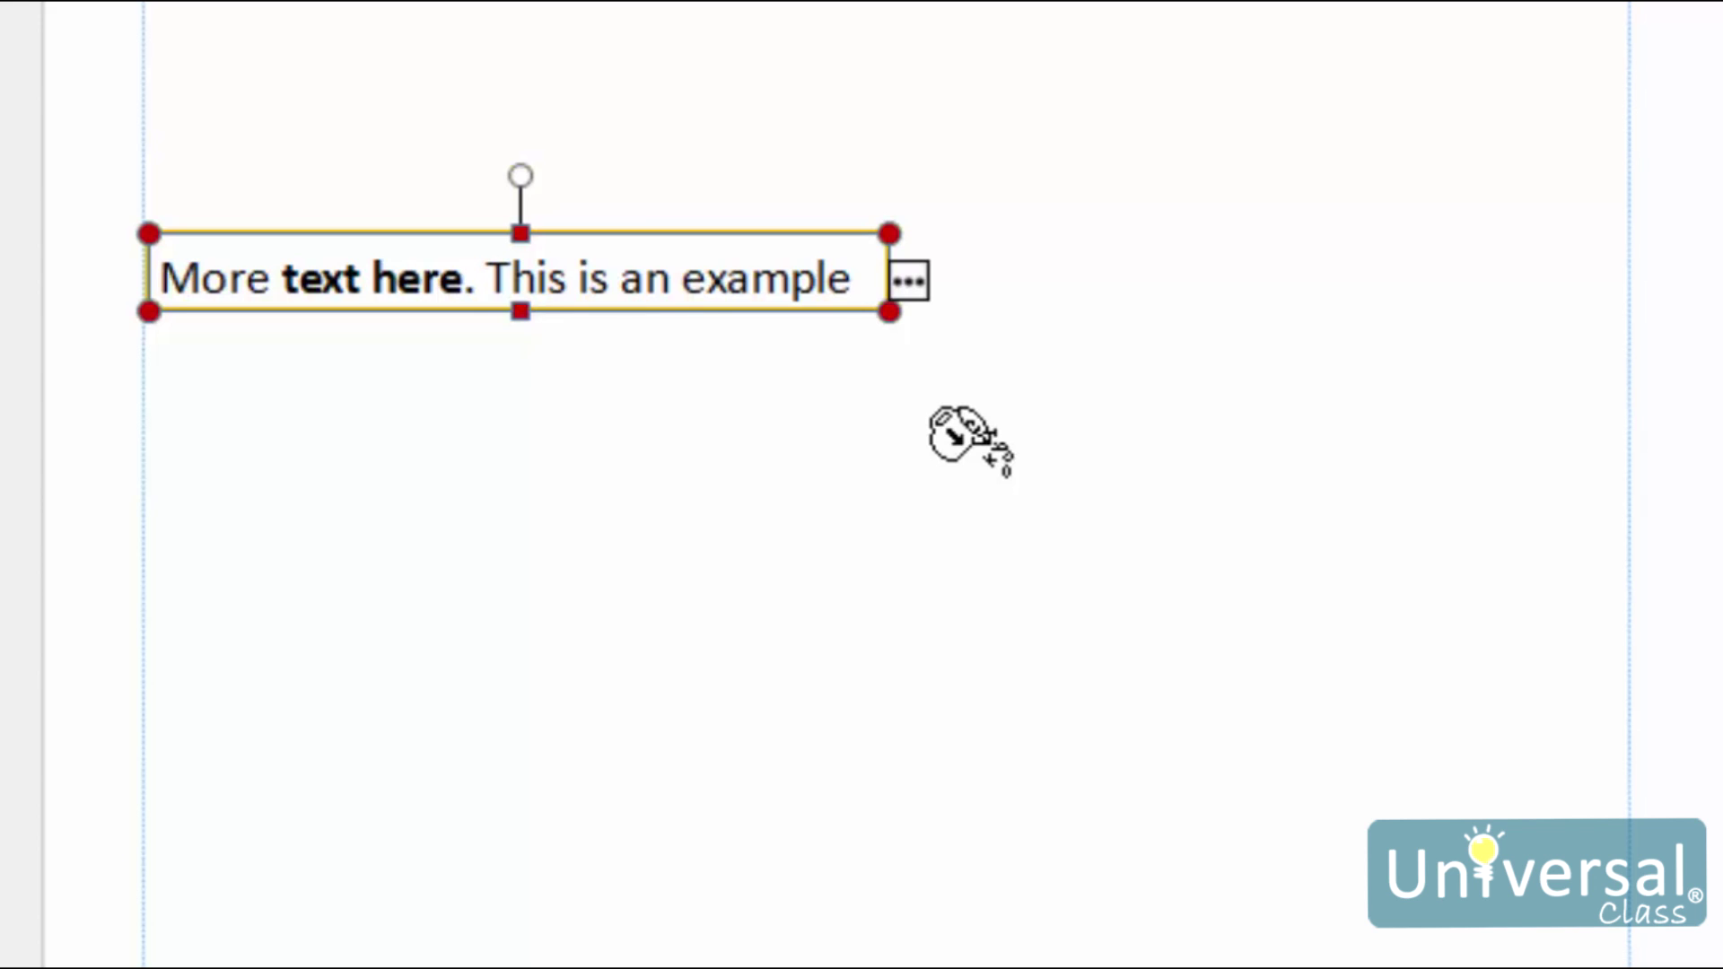
left_click(1001, 455)
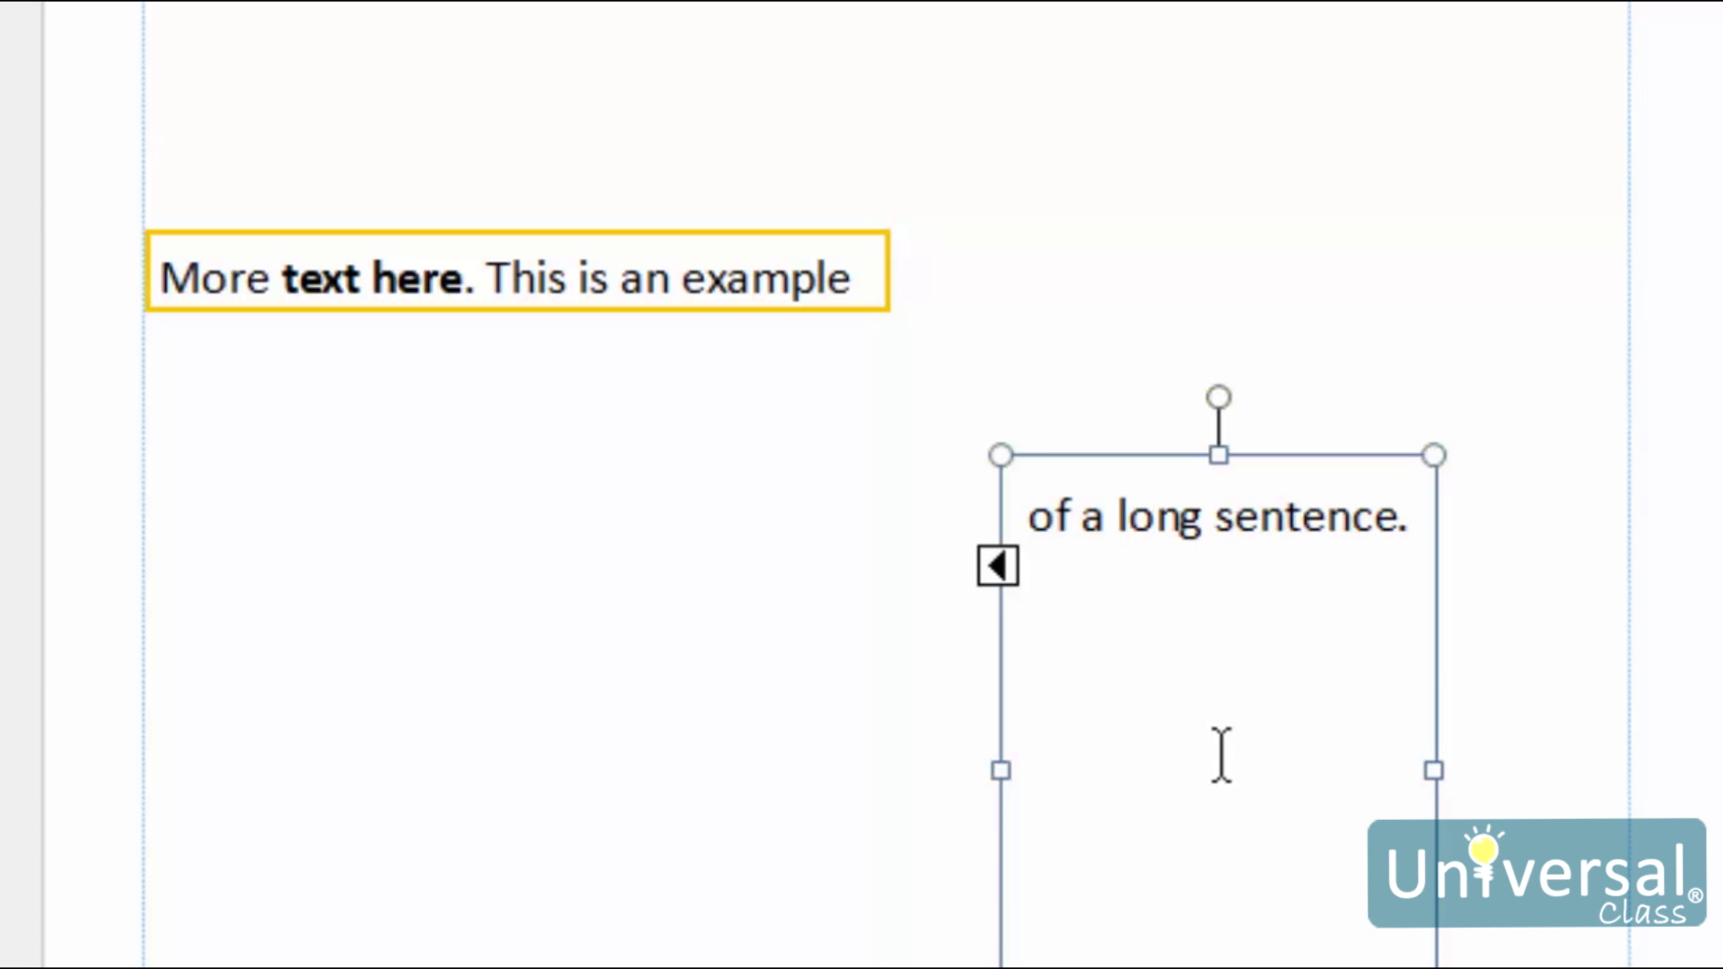
Go from the linked overflow text box back to the yellow-outlined one and forward again, leaving nothing selected
left_click(996, 567)
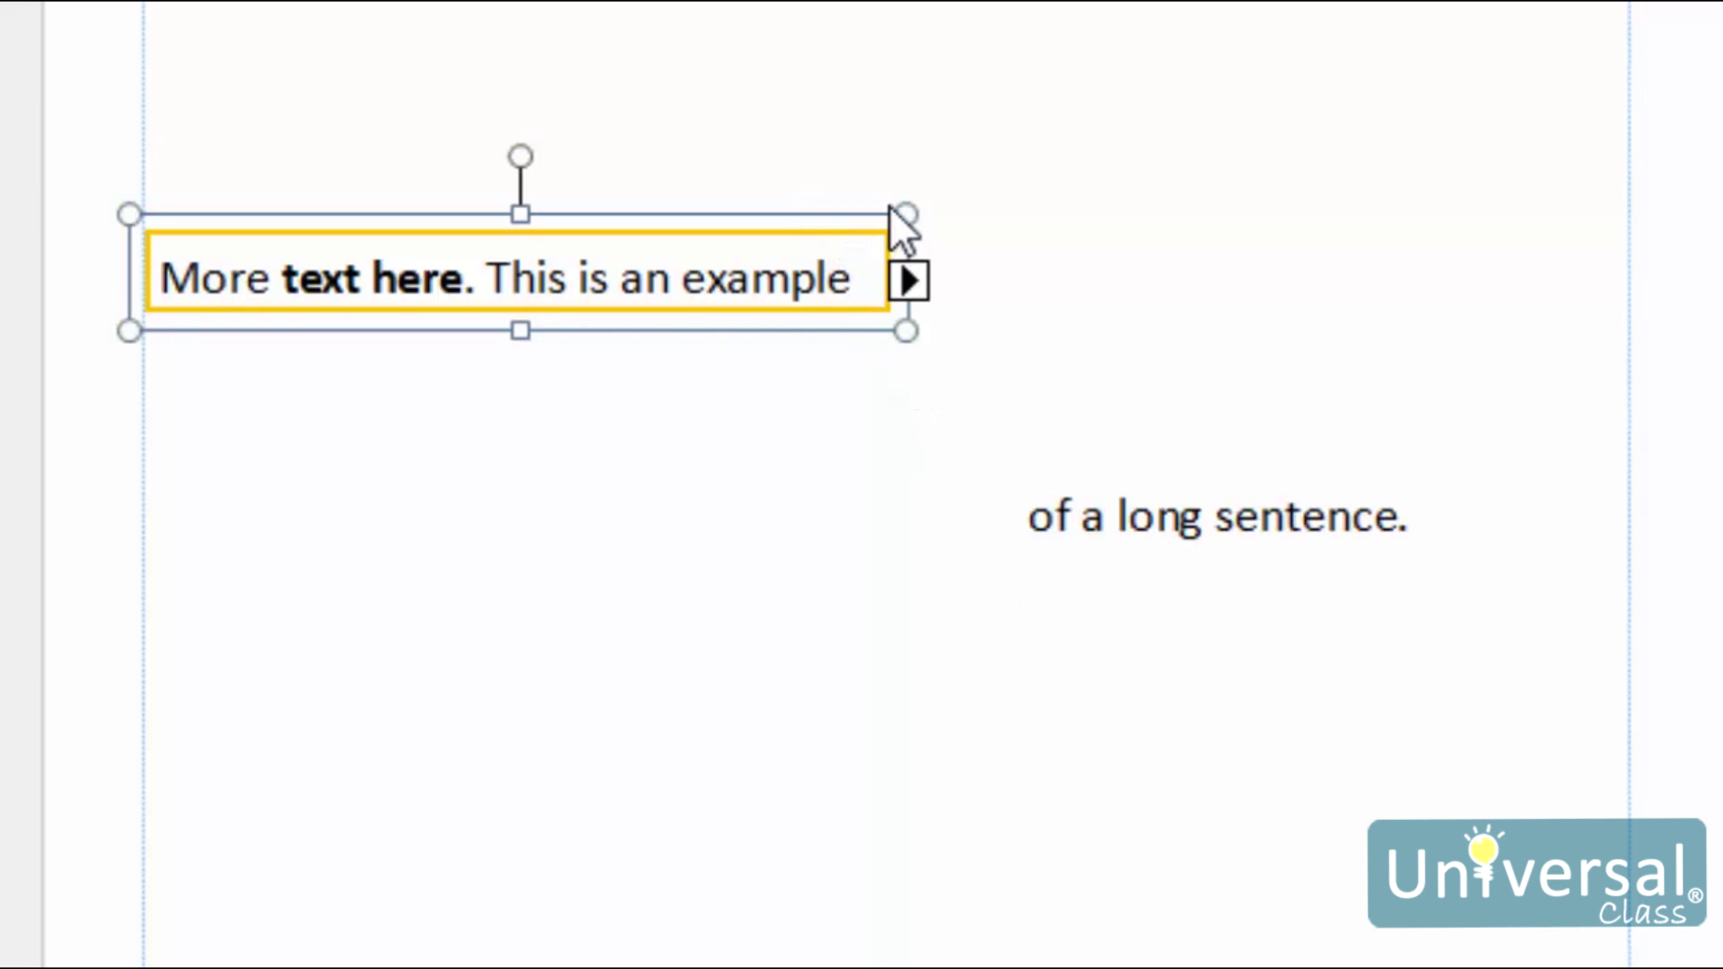
left_click(908, 282)
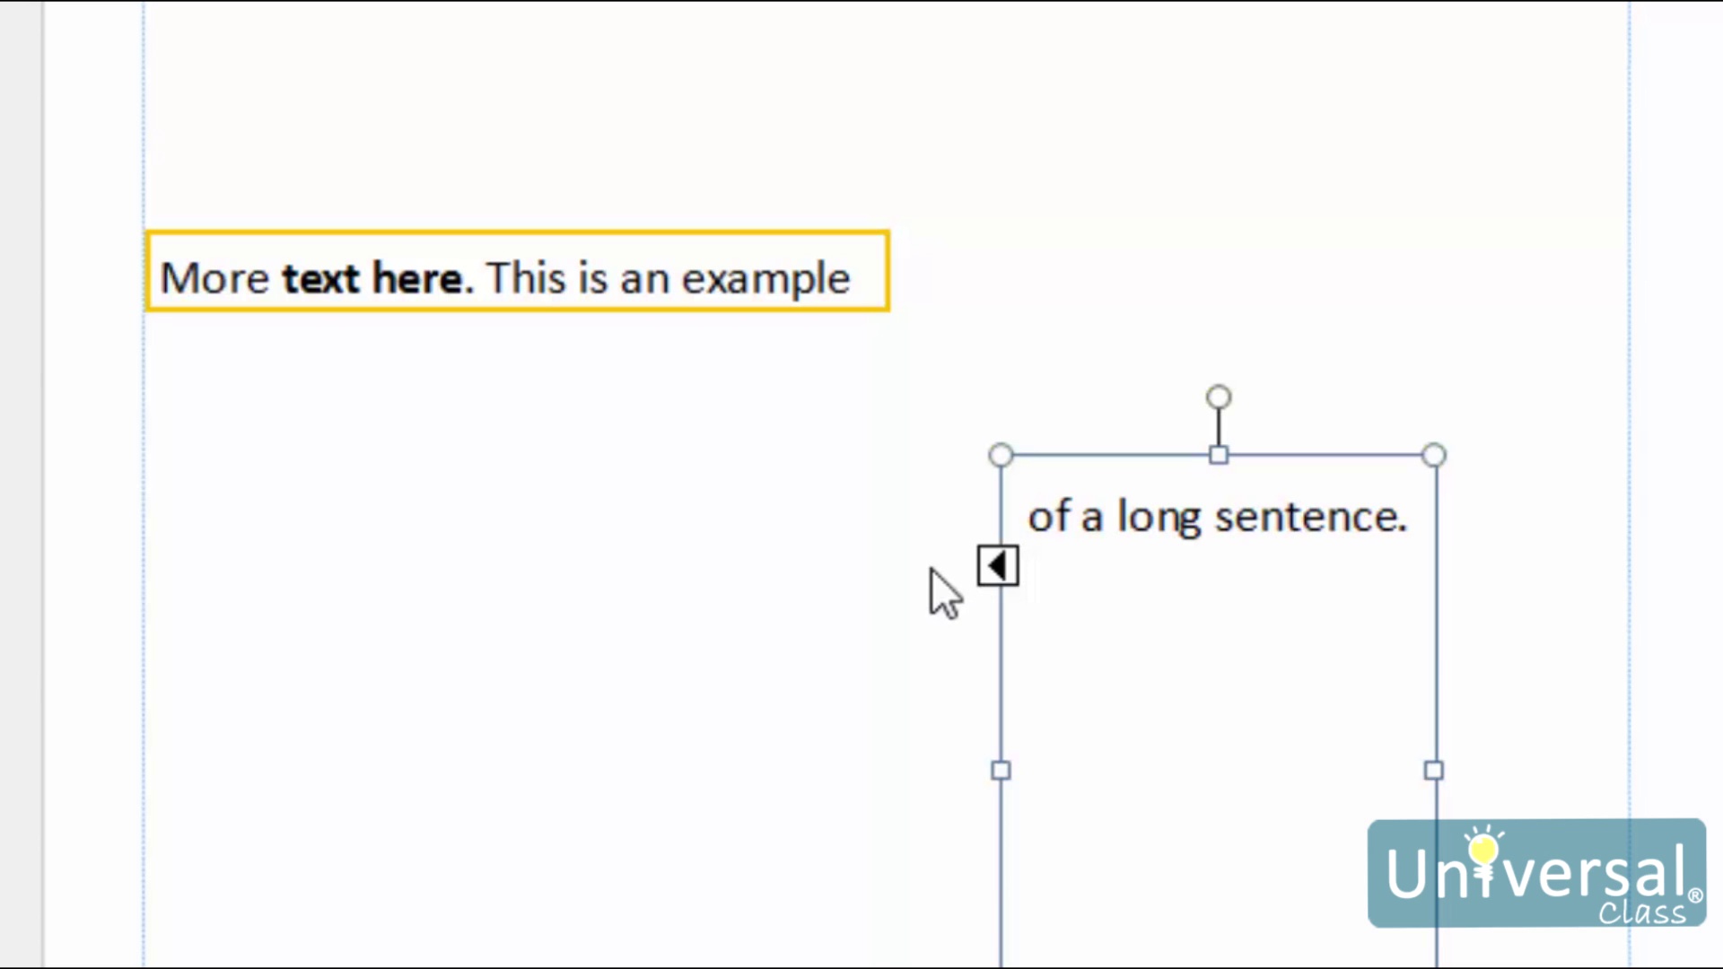
left_click(677, 691)
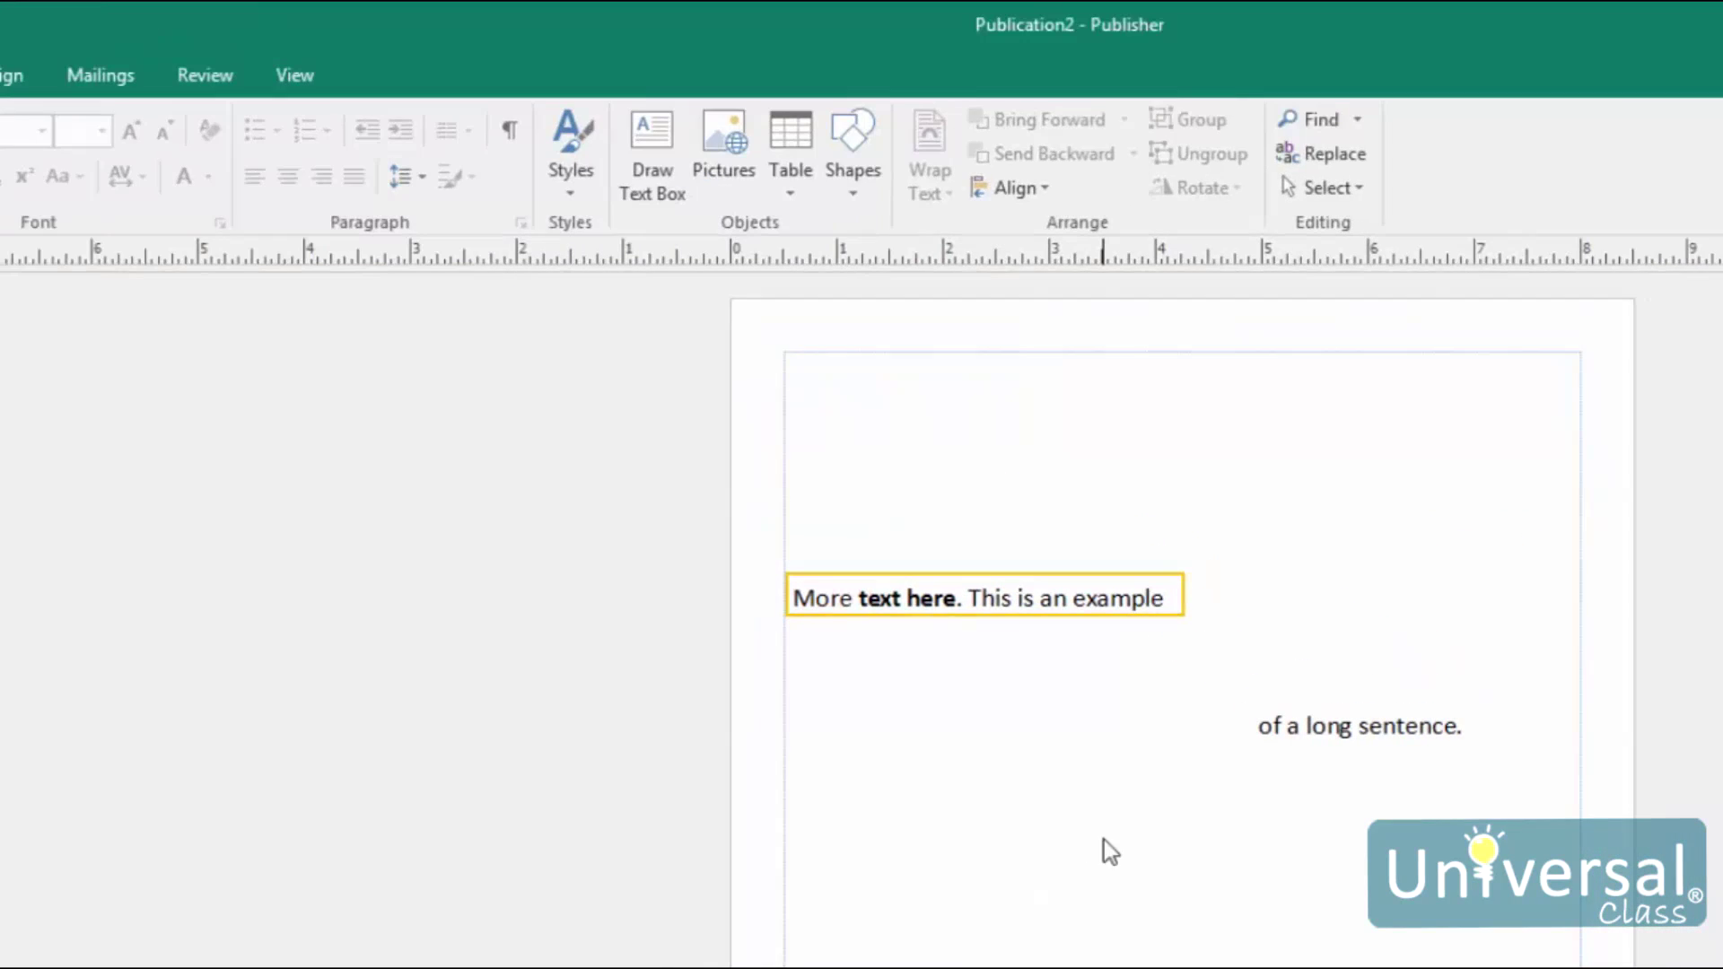
Apply the blue WordArt style with reflection to all the text in the yellow-outlined text box
key("Tab")
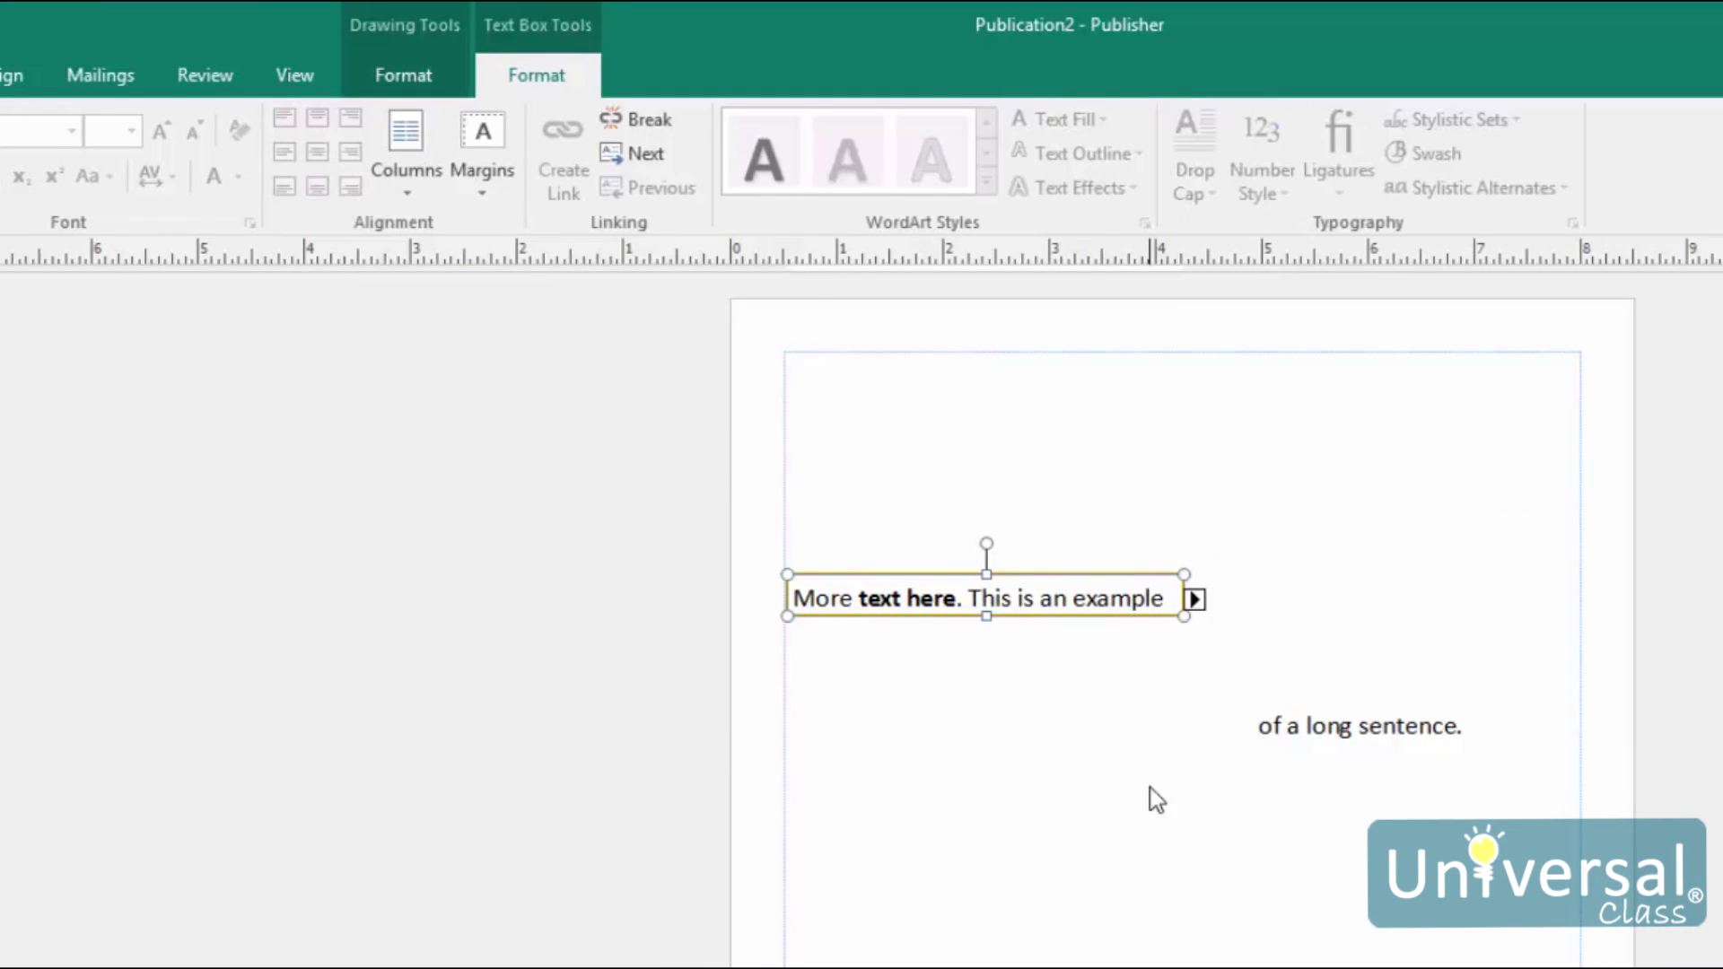
left_click(910, 597)
left_click_drag(1157, 600, 789, 598)
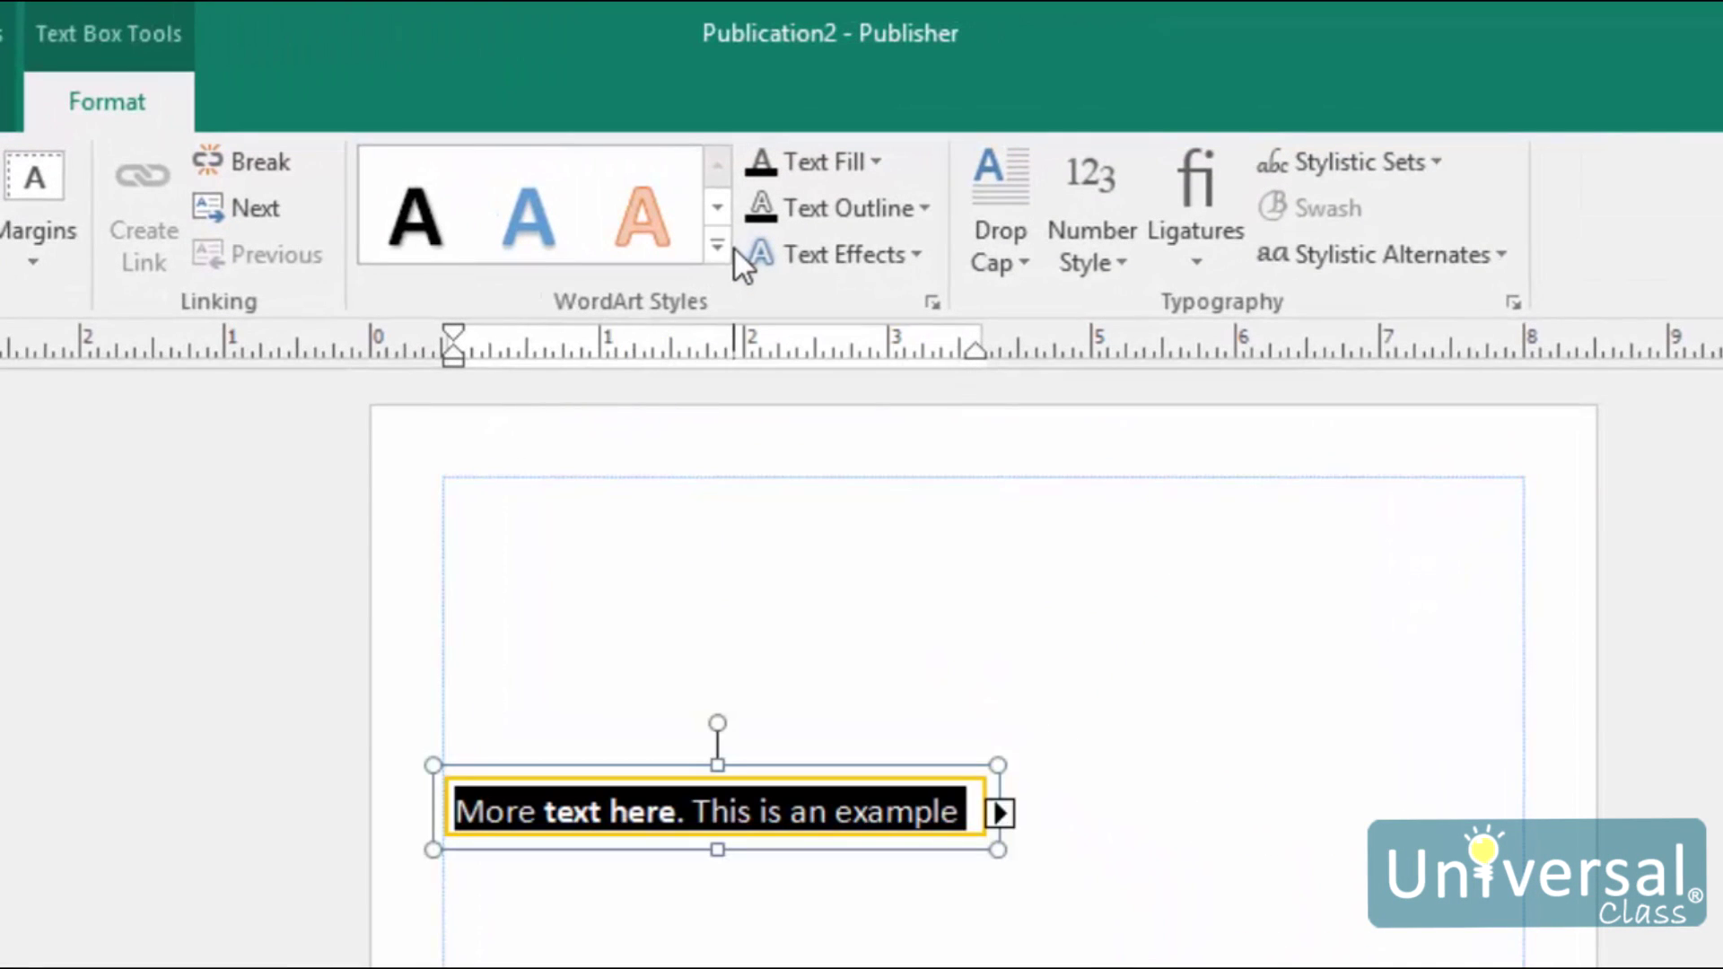
left_click(717, 245)
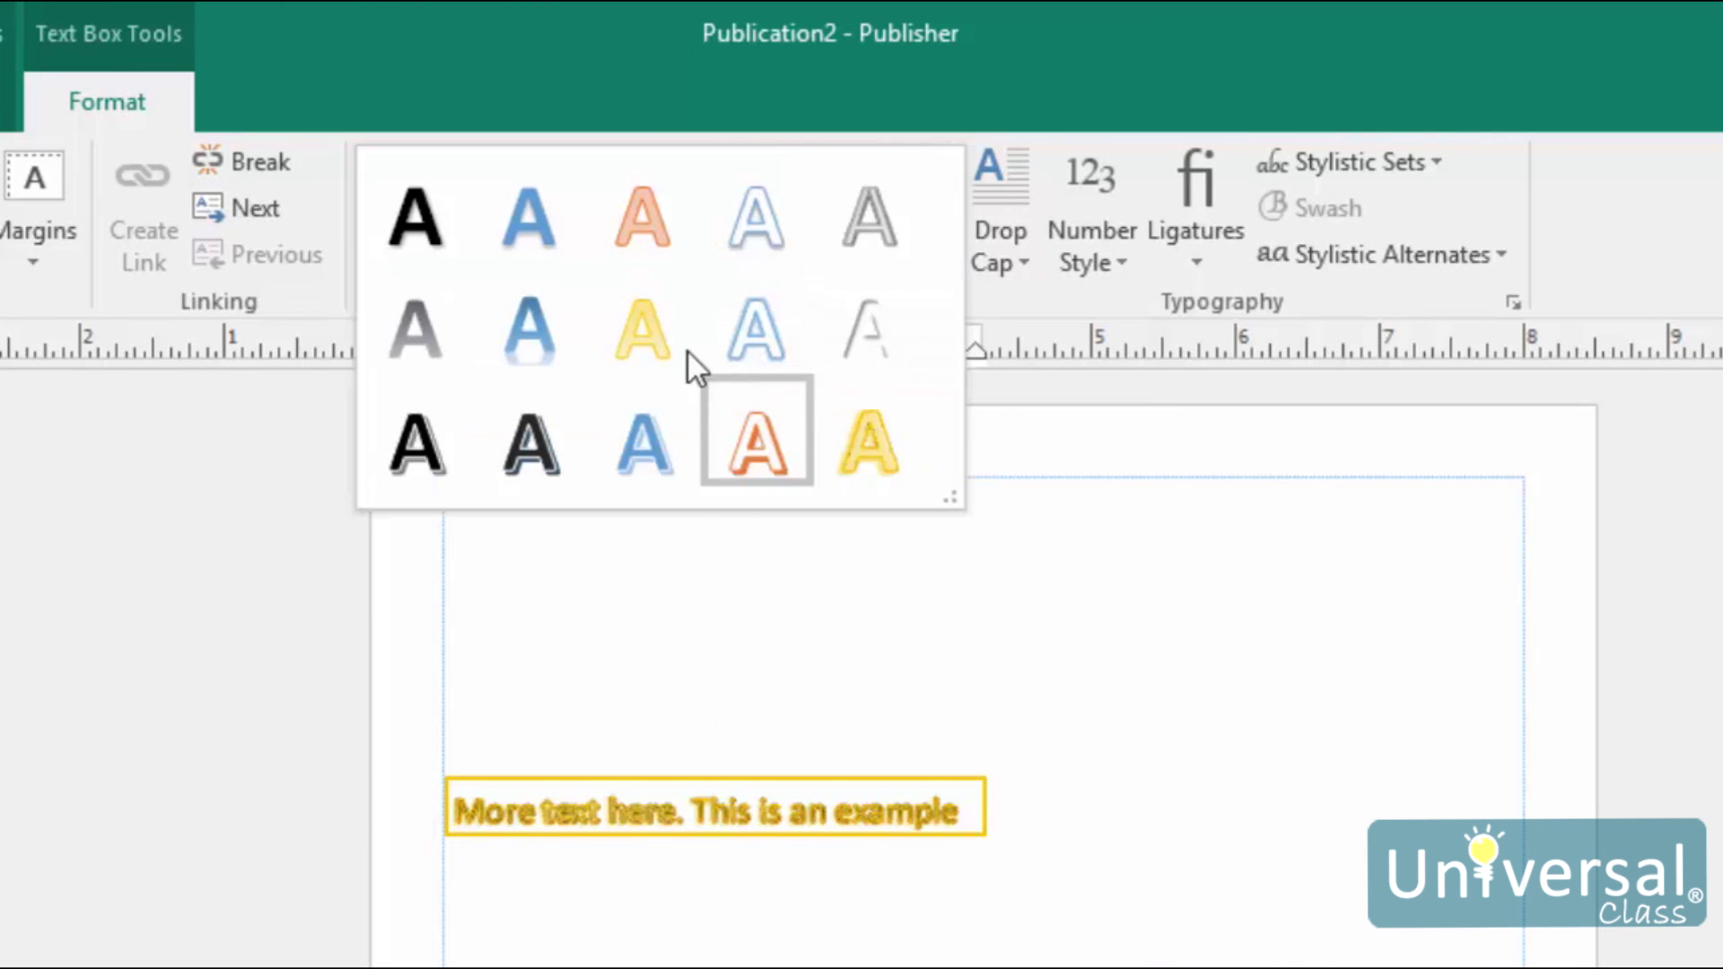
left_click(560, 350)
left_click(584, 959)
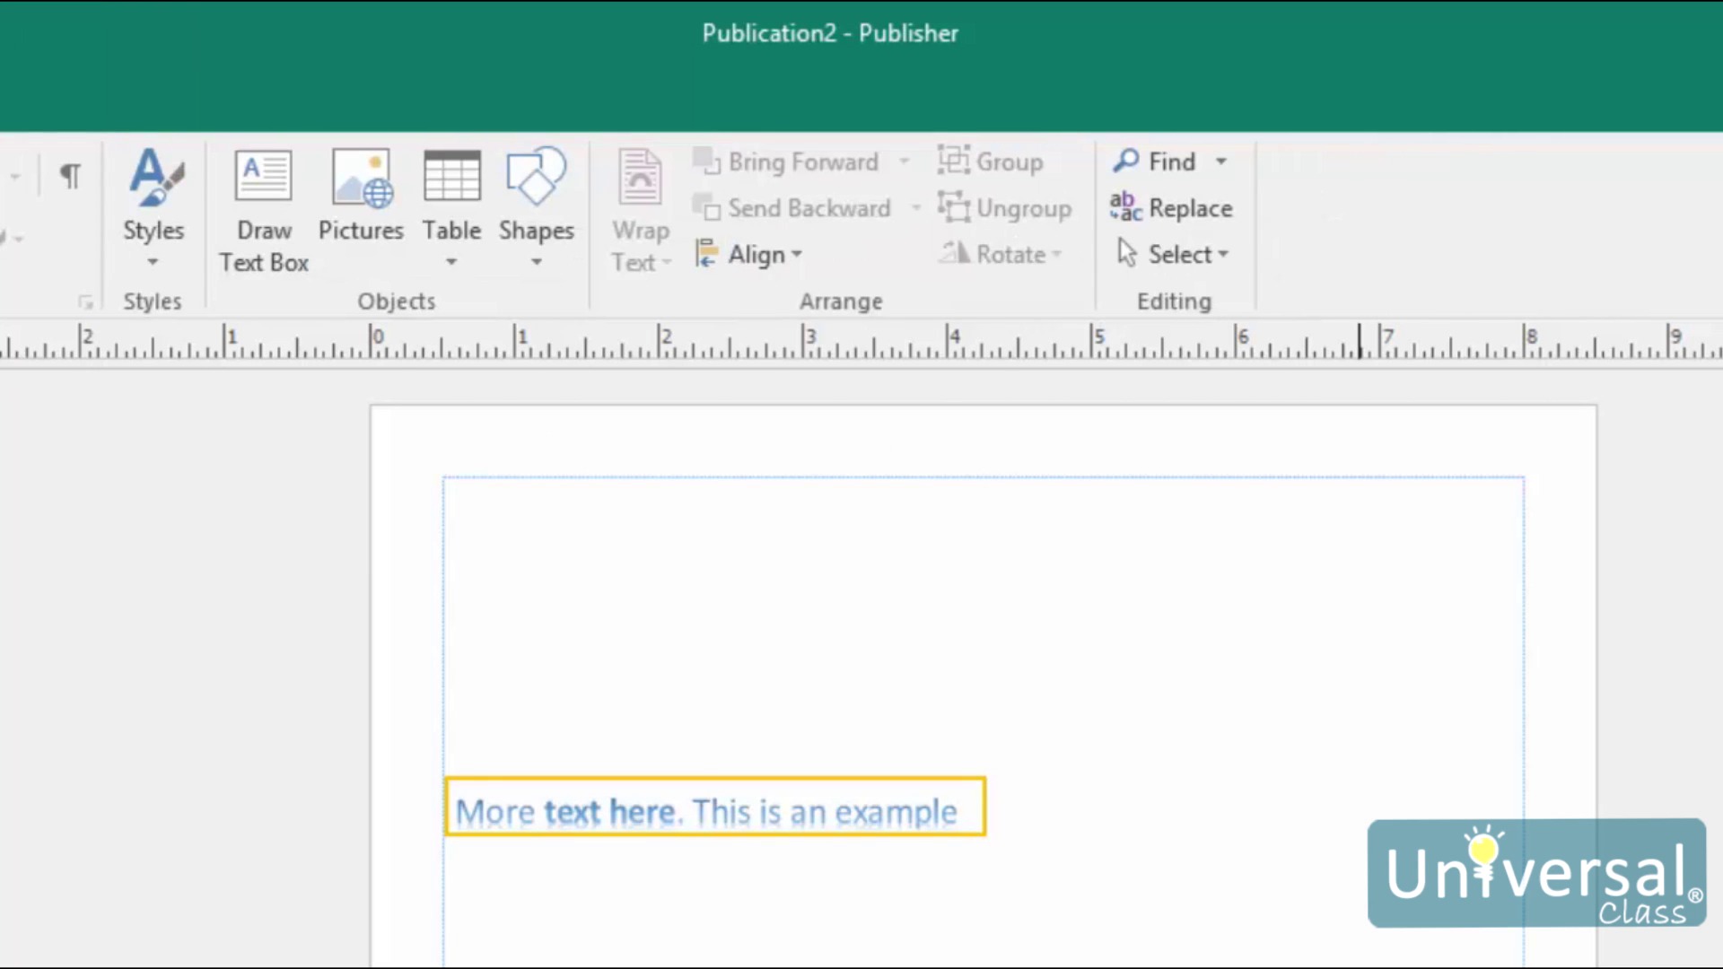
Examine the WordArt text effects available for the yellow-outlined text box: shadow, reflection, glow and the bevel presets
left_click(692, 808)
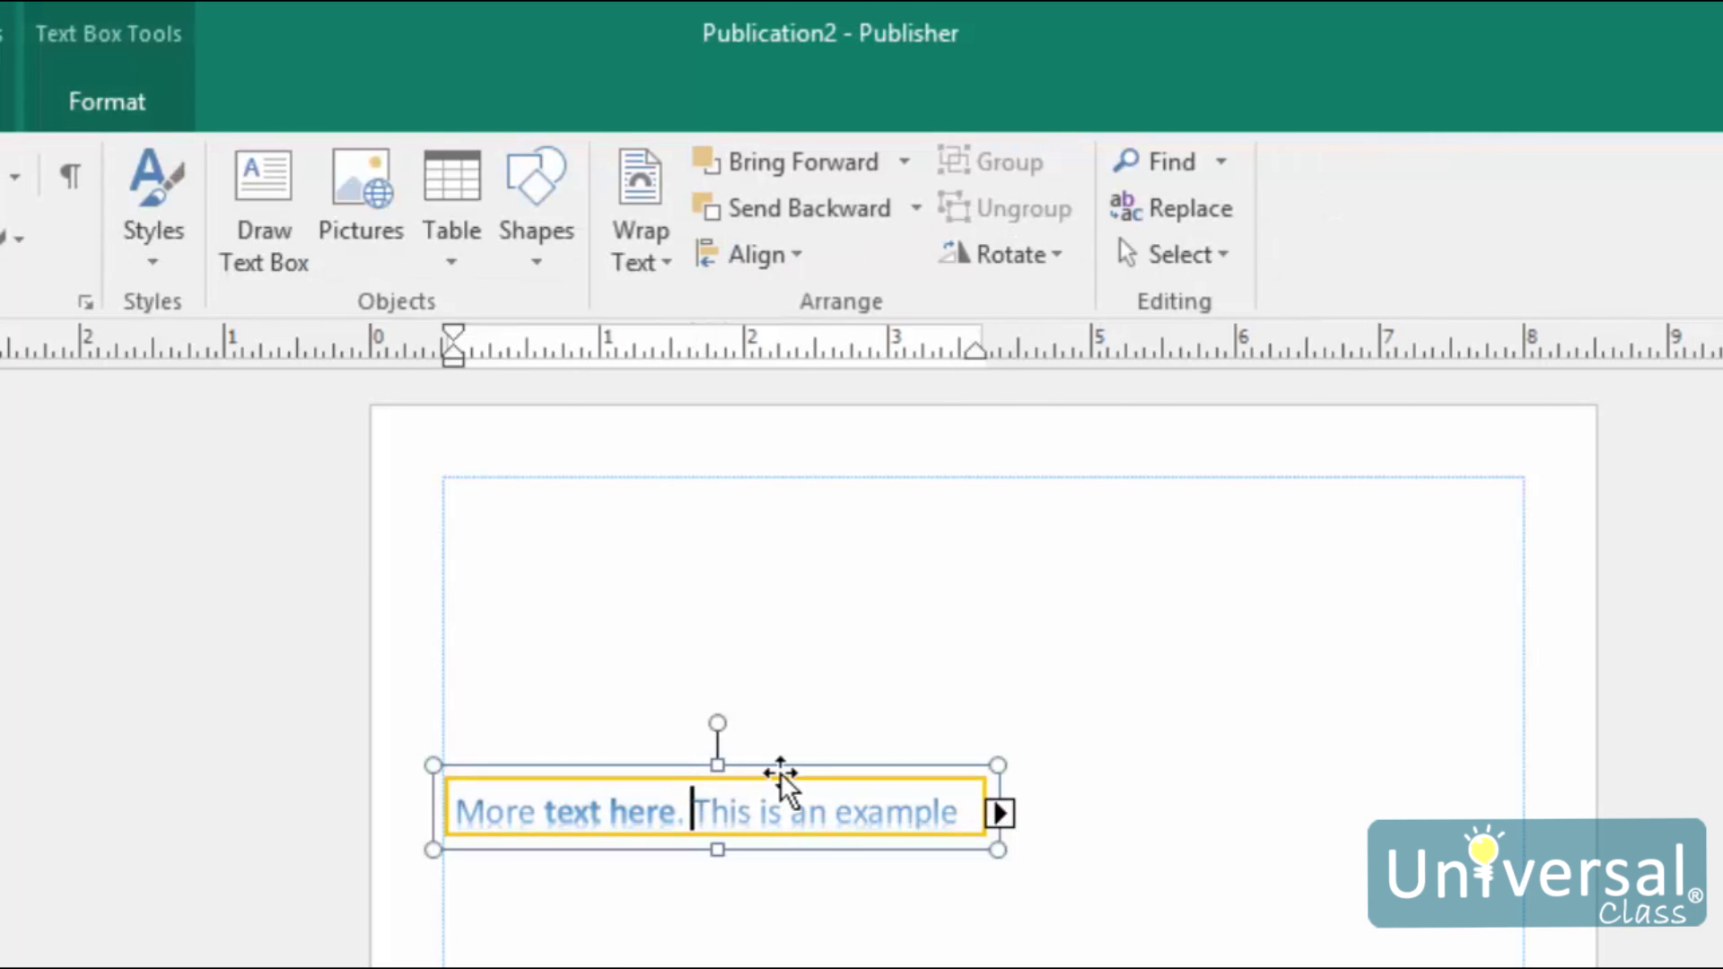
left_click(769, 803)
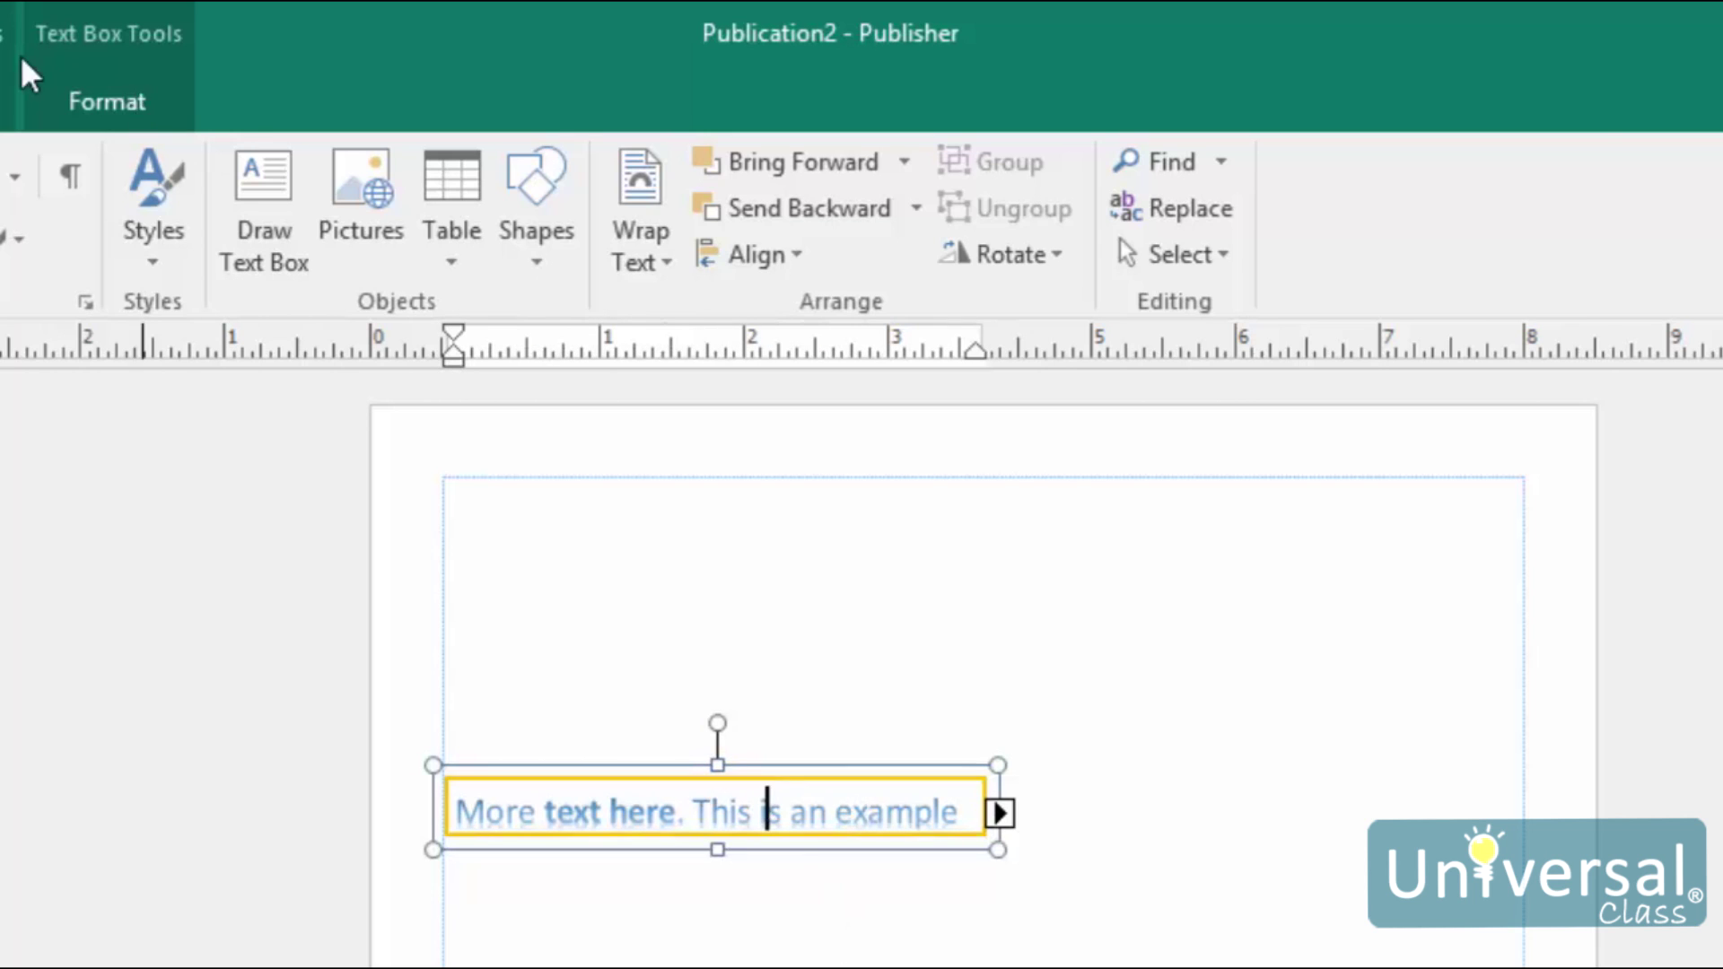
left_click(112, 90)
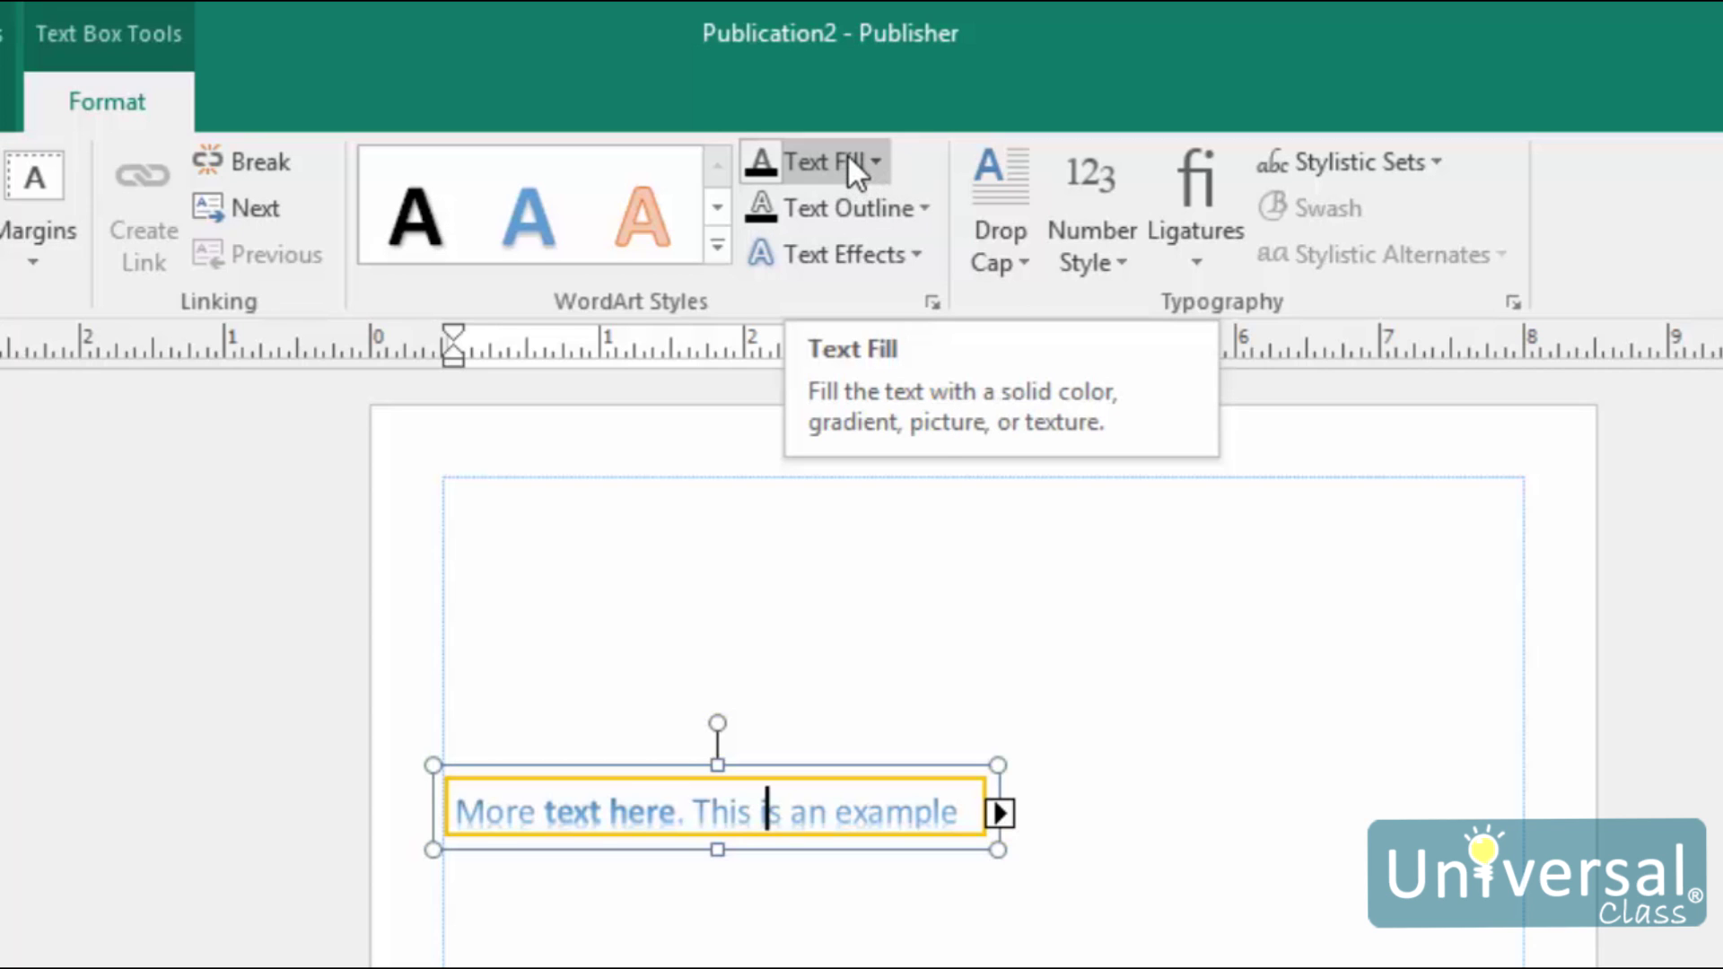
left_click(914, 252)
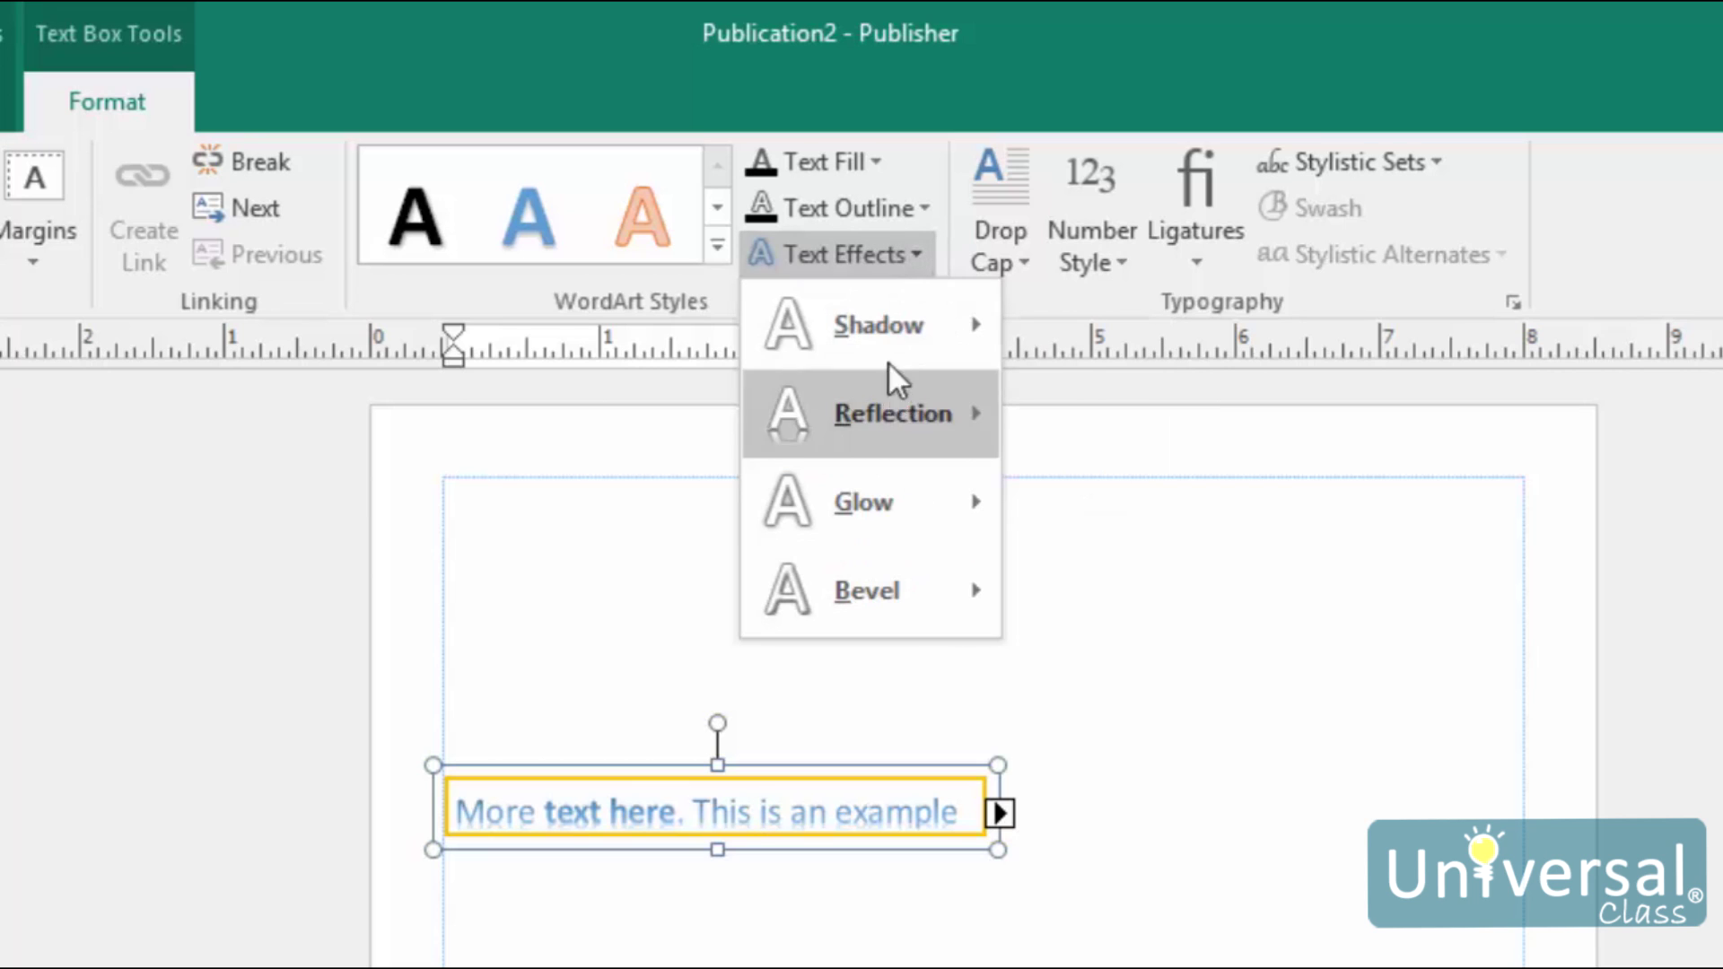
mouse_move(876, 332)
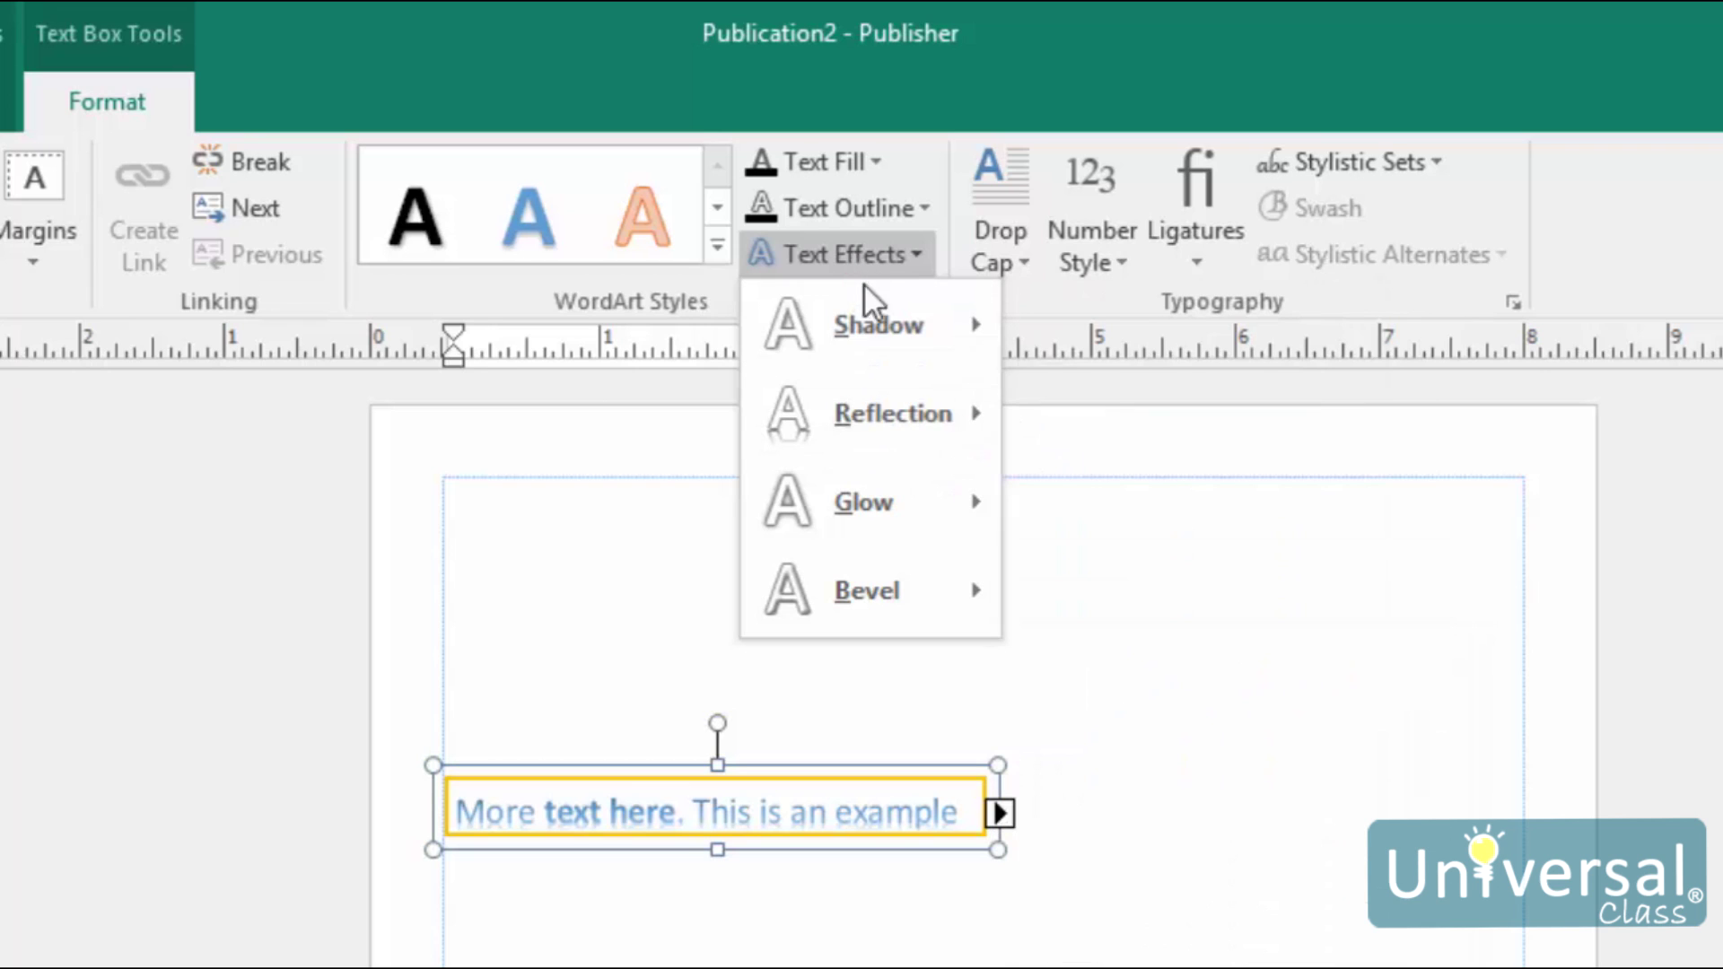
mouse_move(920, 605)
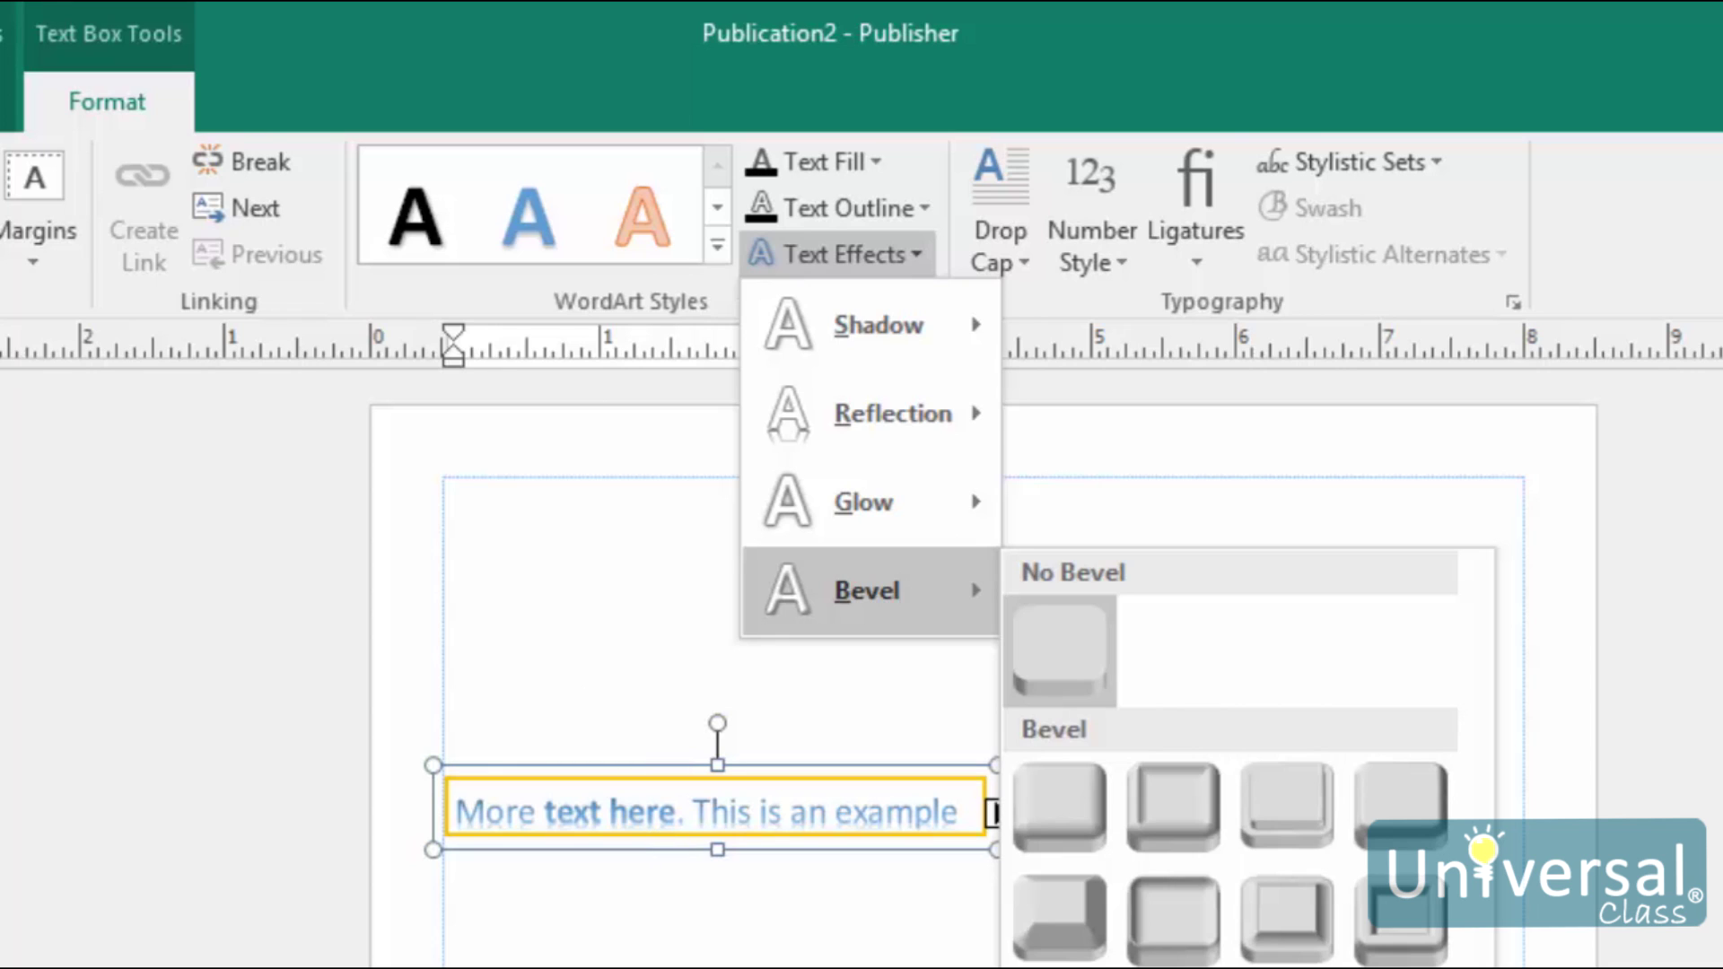
left_click(766, 812)
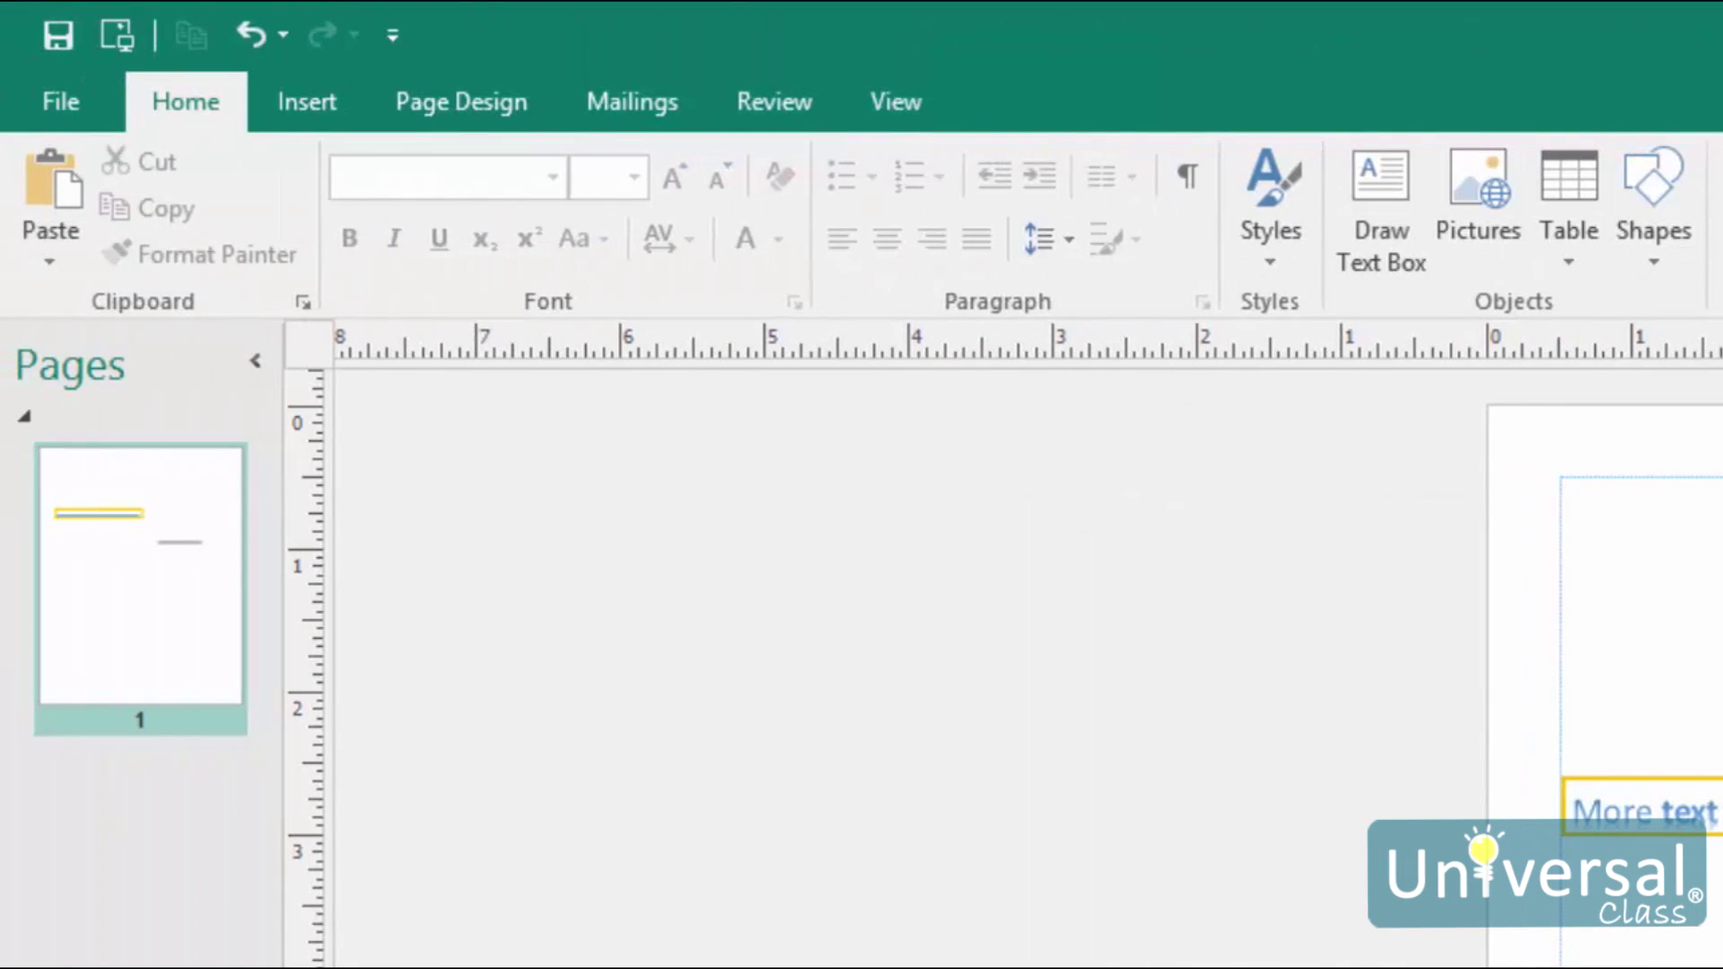
Copy the blue reflected text formatting of "More text" onto the word "sentence" in the linked text box with Format Painter
left_click_drag(1620, 807, 1702, 810)
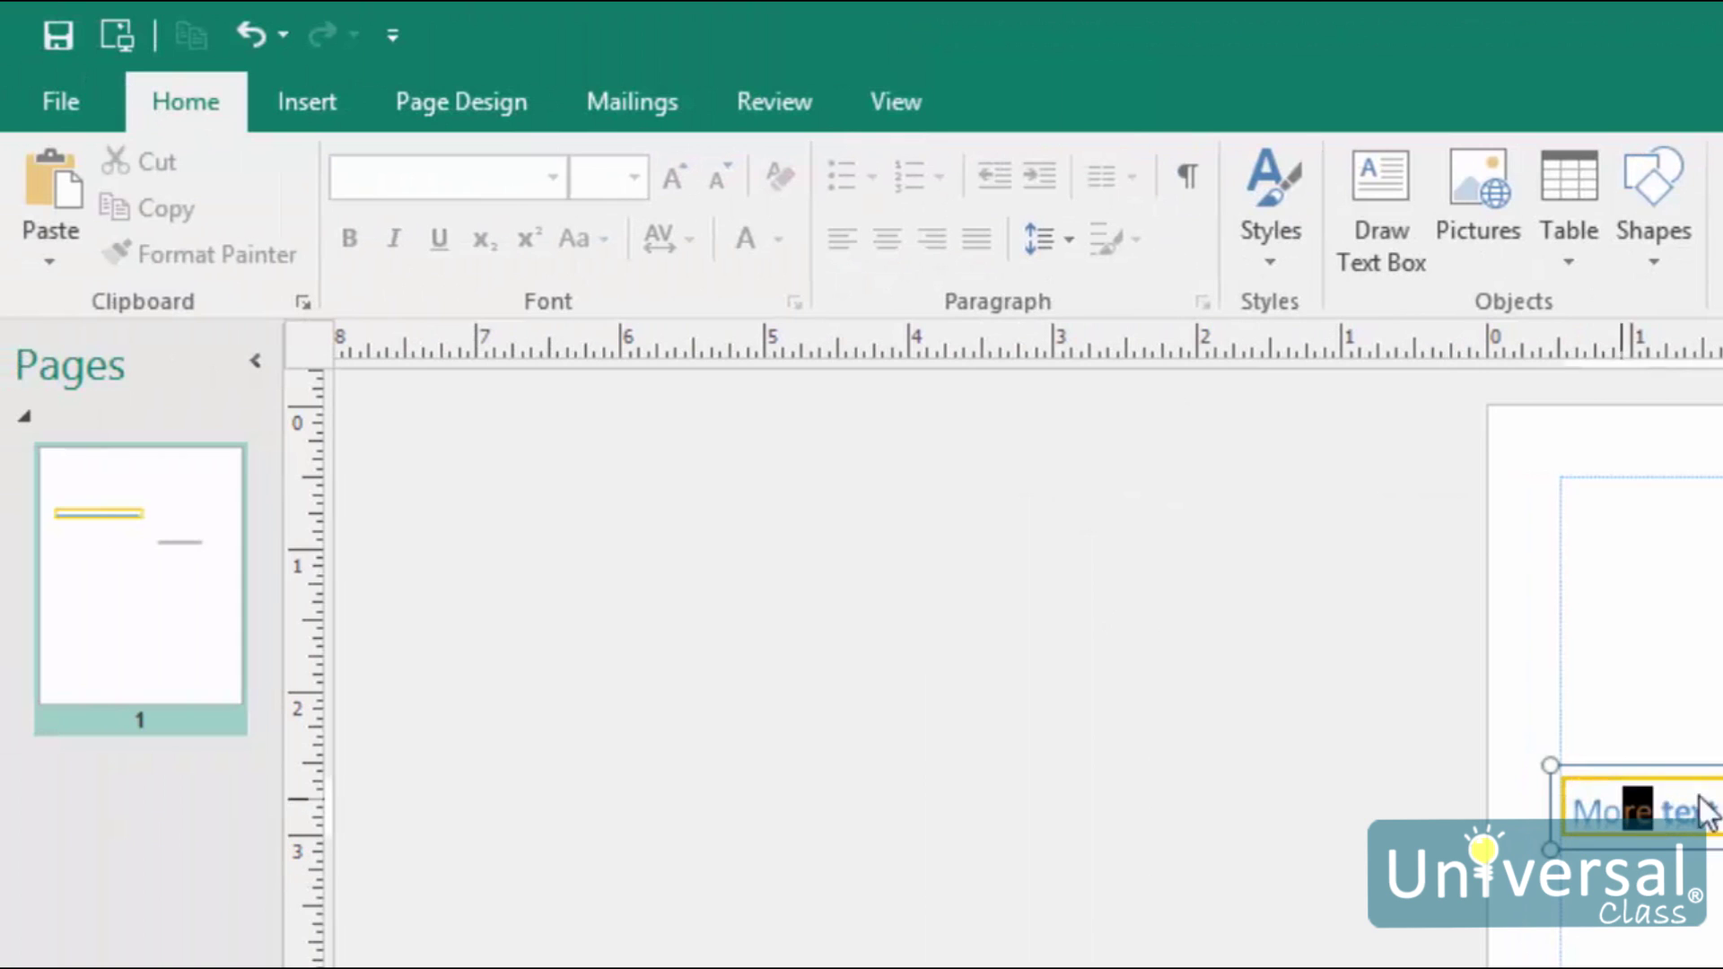
left_click(217, 101)
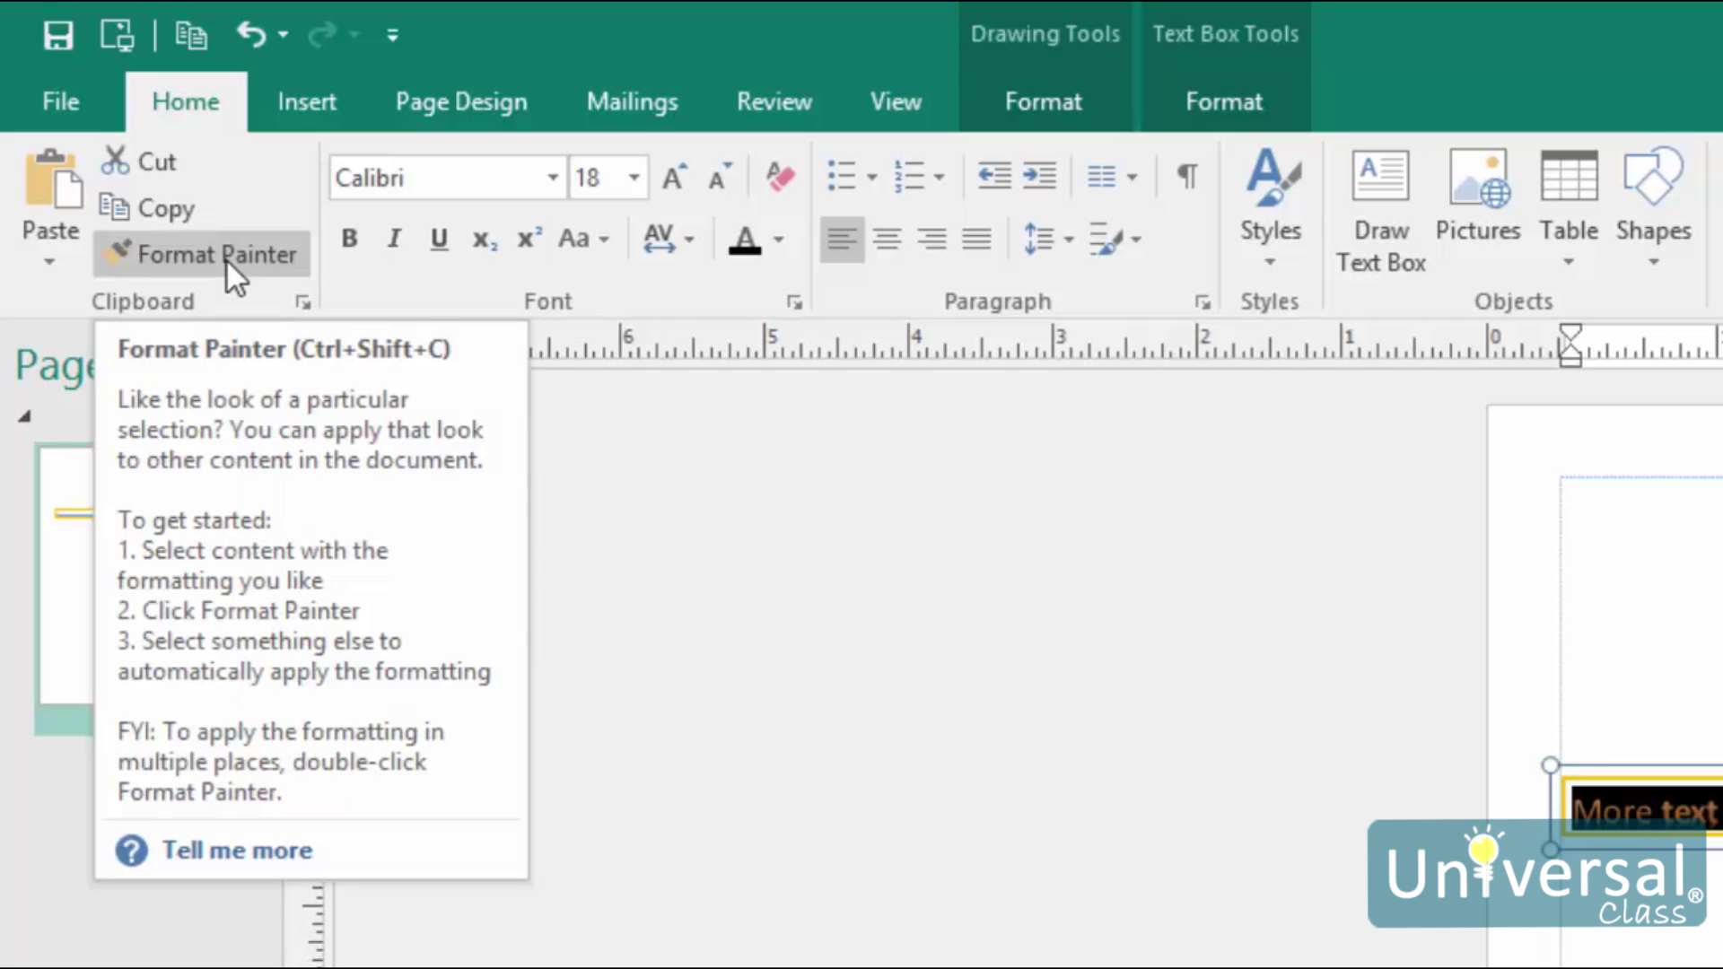
left_click(226, 258)
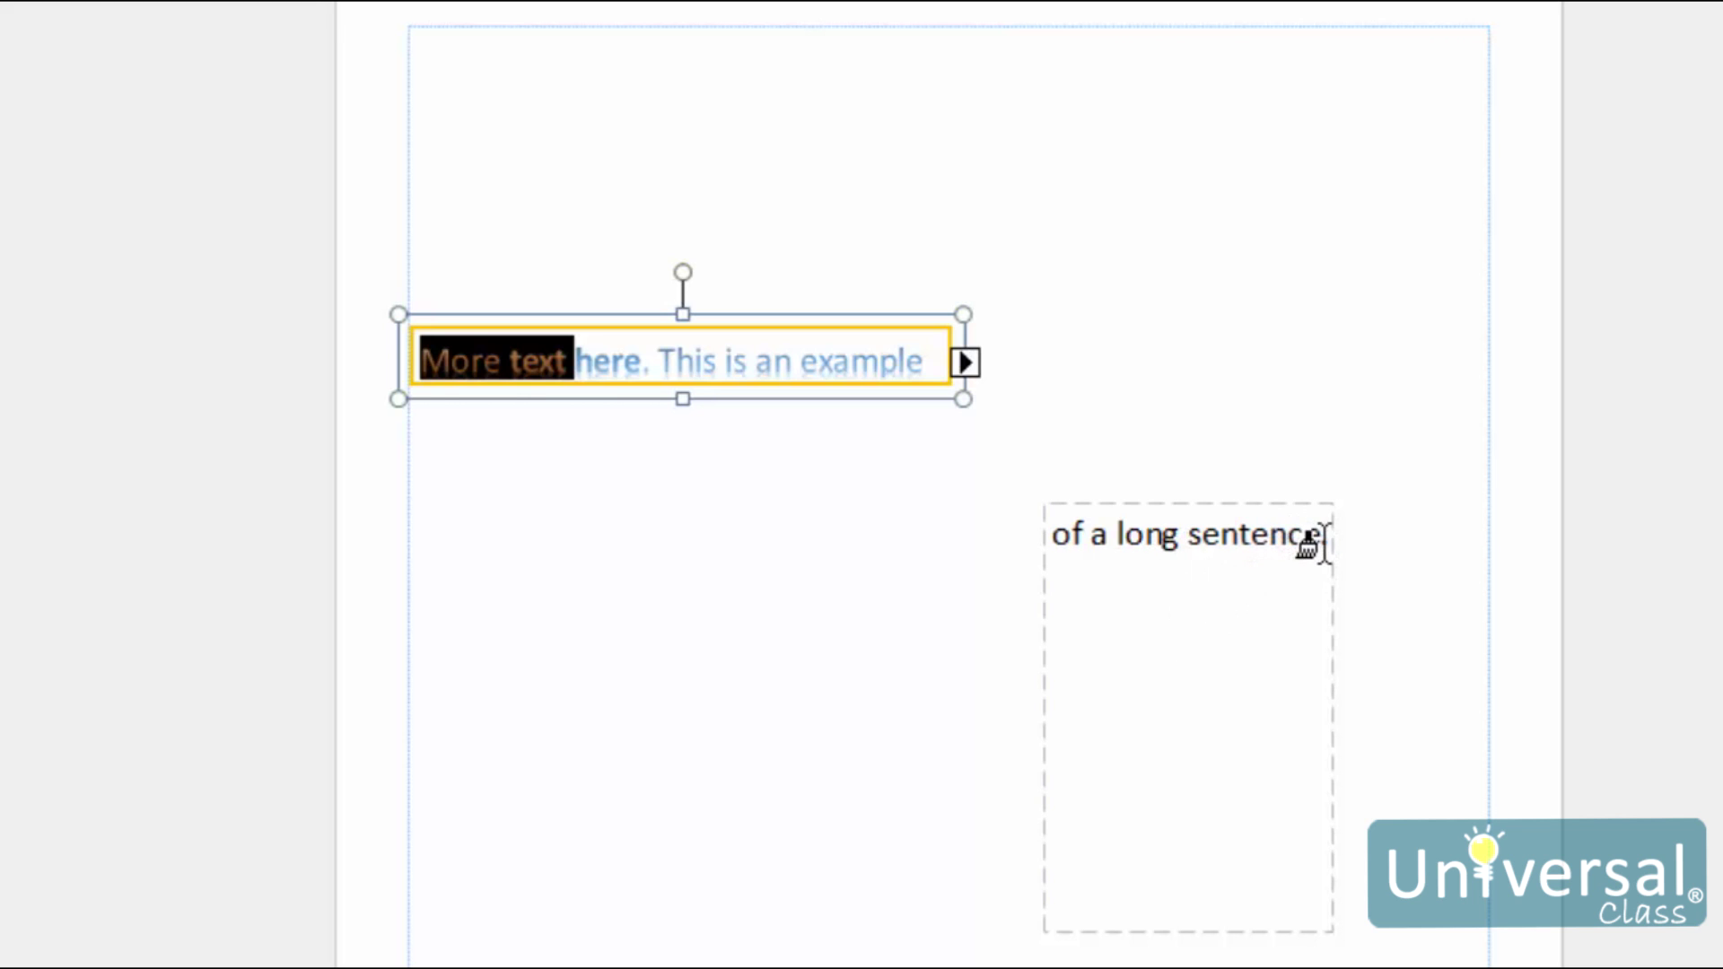
left_click_drag(1319, 538, 1170, 536)
left_click(1212, 670)
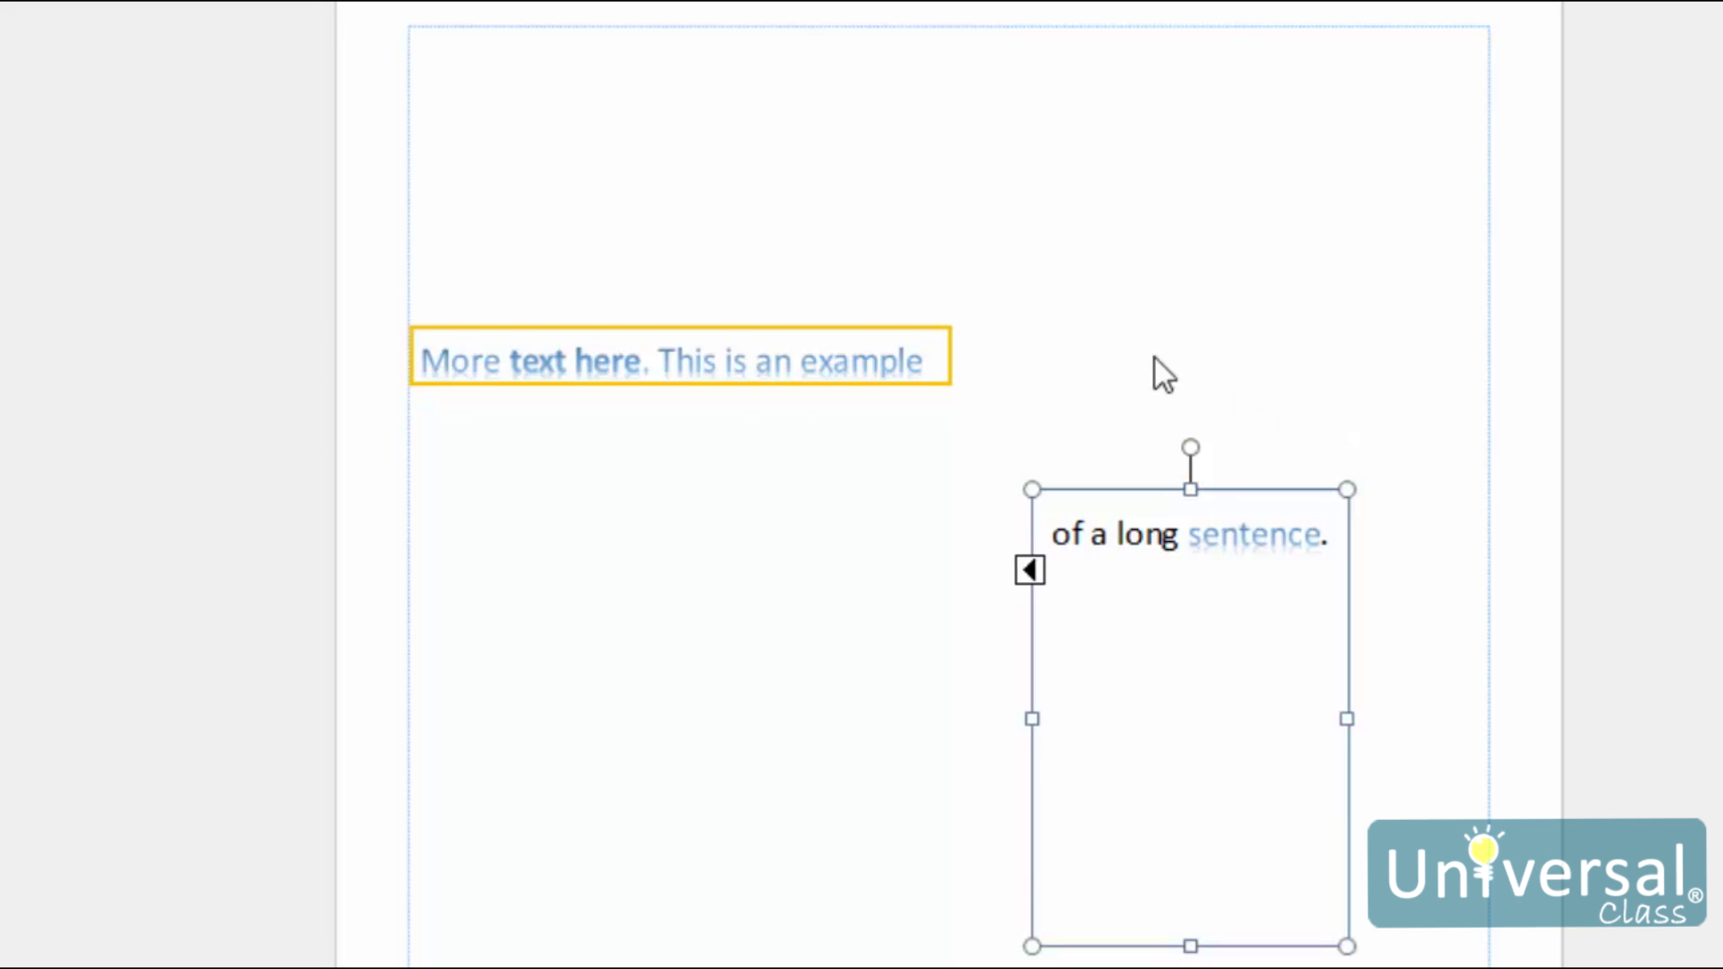
Move the linked text box slightly down and copy the first text box's yellow outline onto it with Format Painter, leaving nothing selected
left_click(812, 328)
left_click(812, 338)
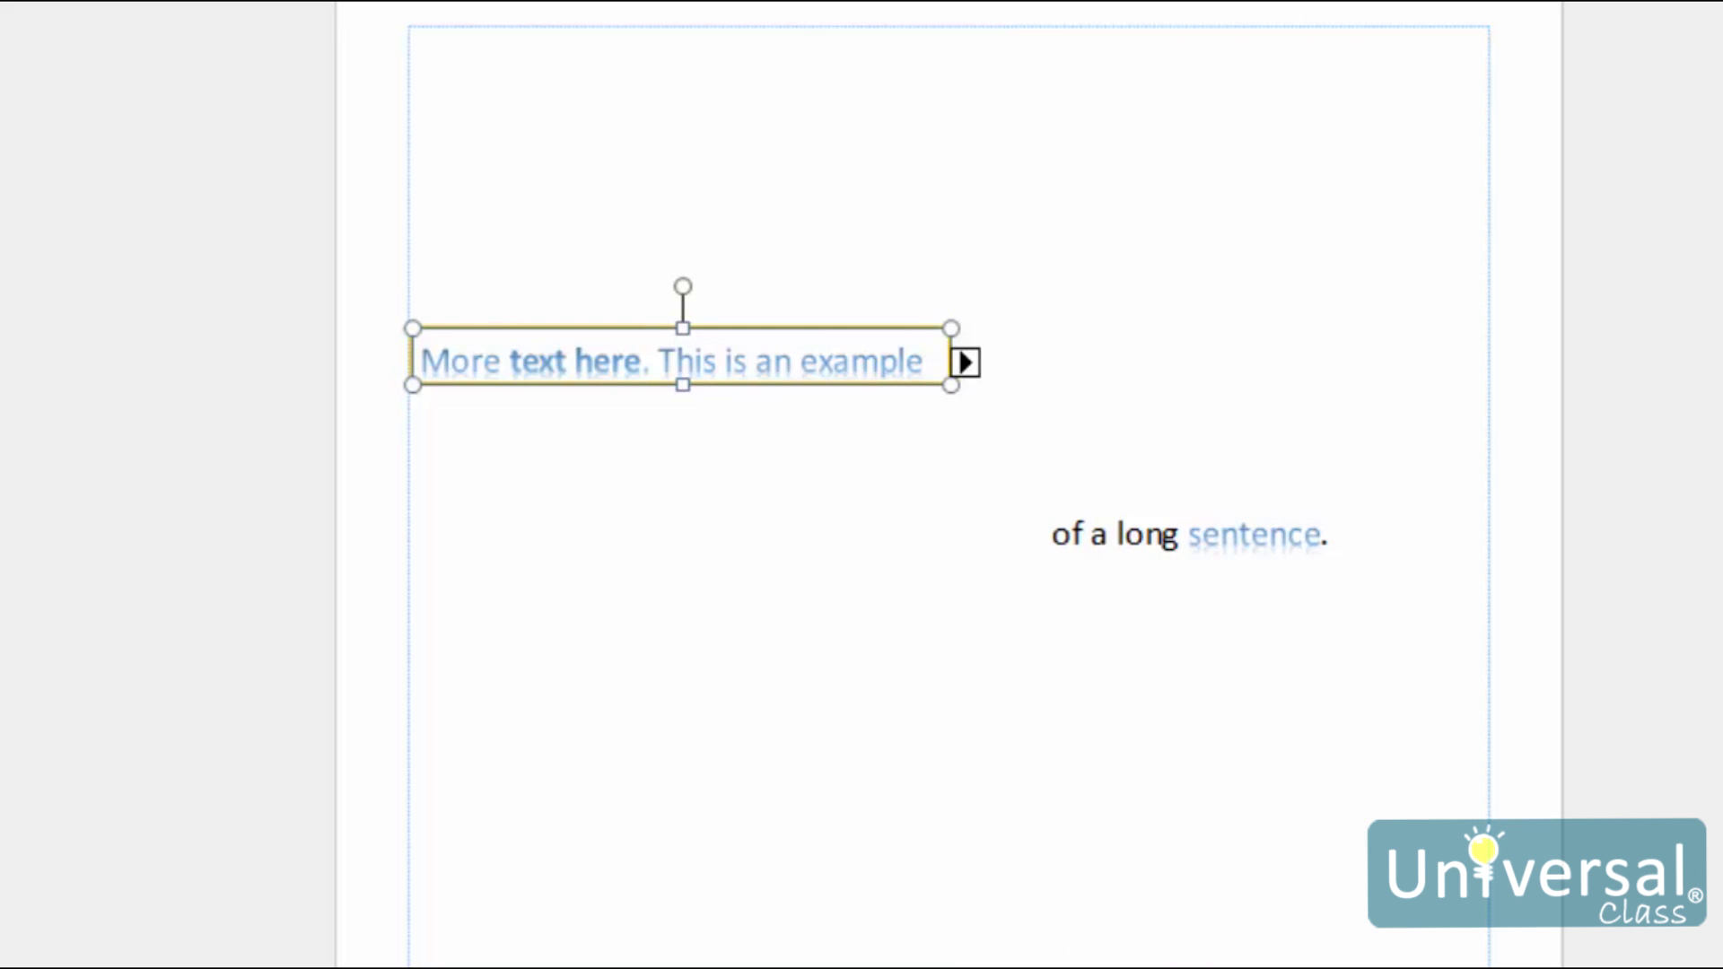
left_click(1156, 503)
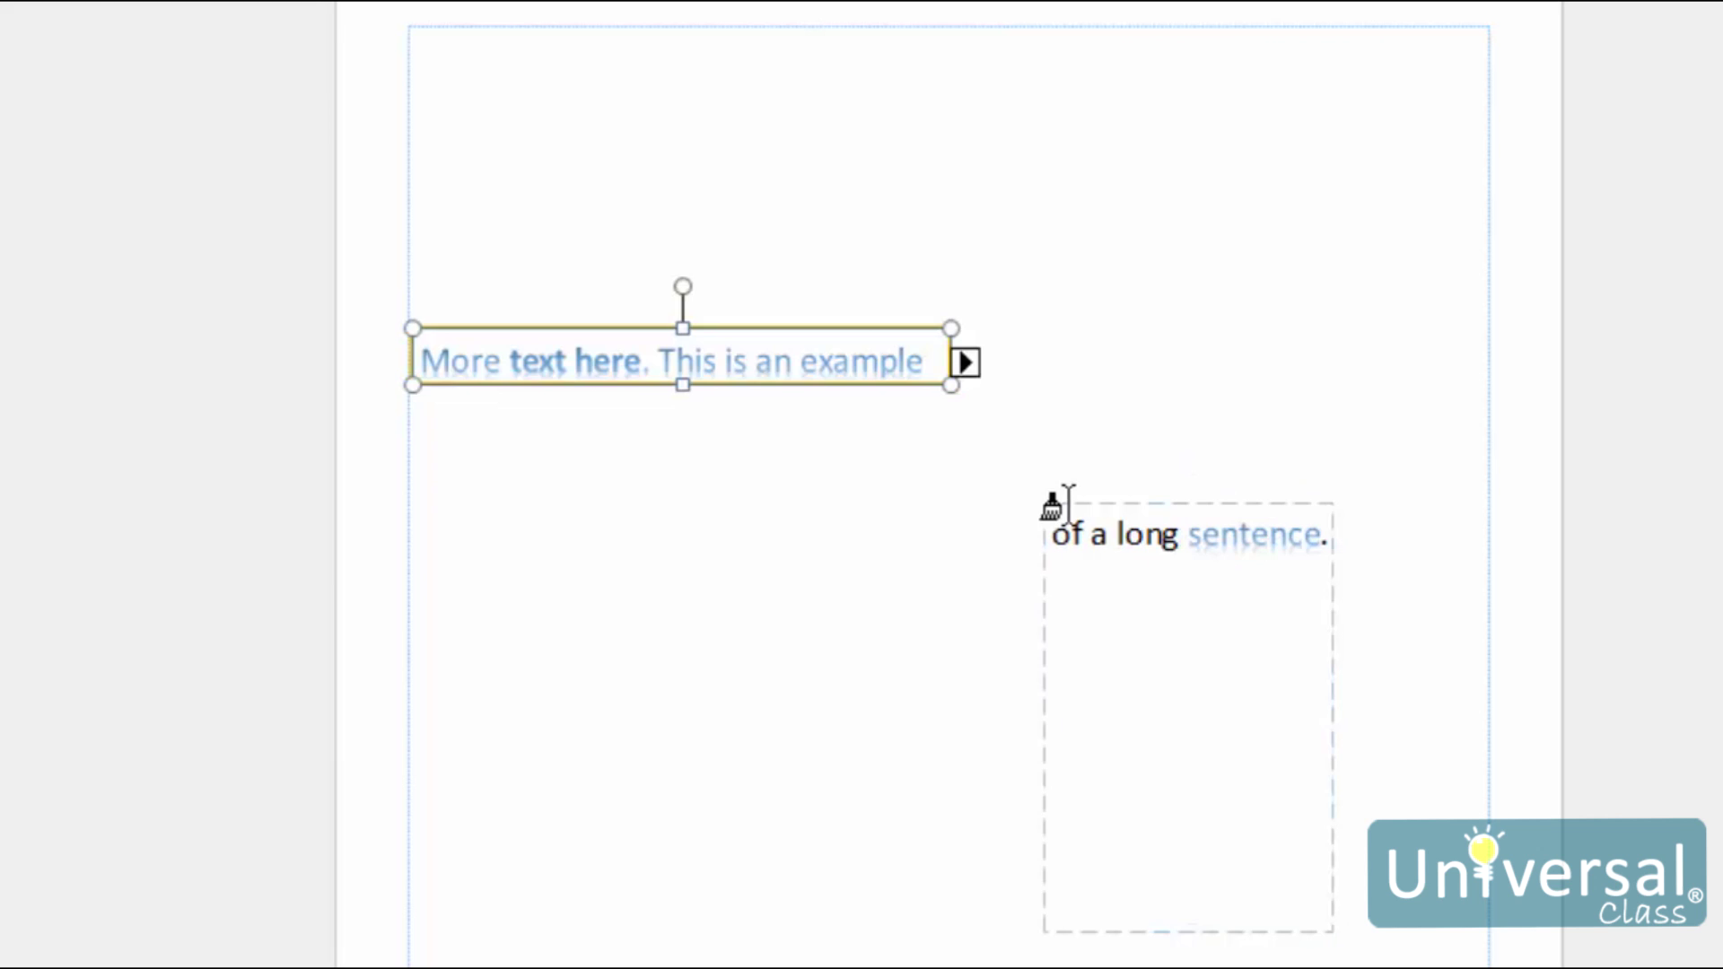
left_click(1059, 496)
left_click_drag(1103, 505, 1087, 548)
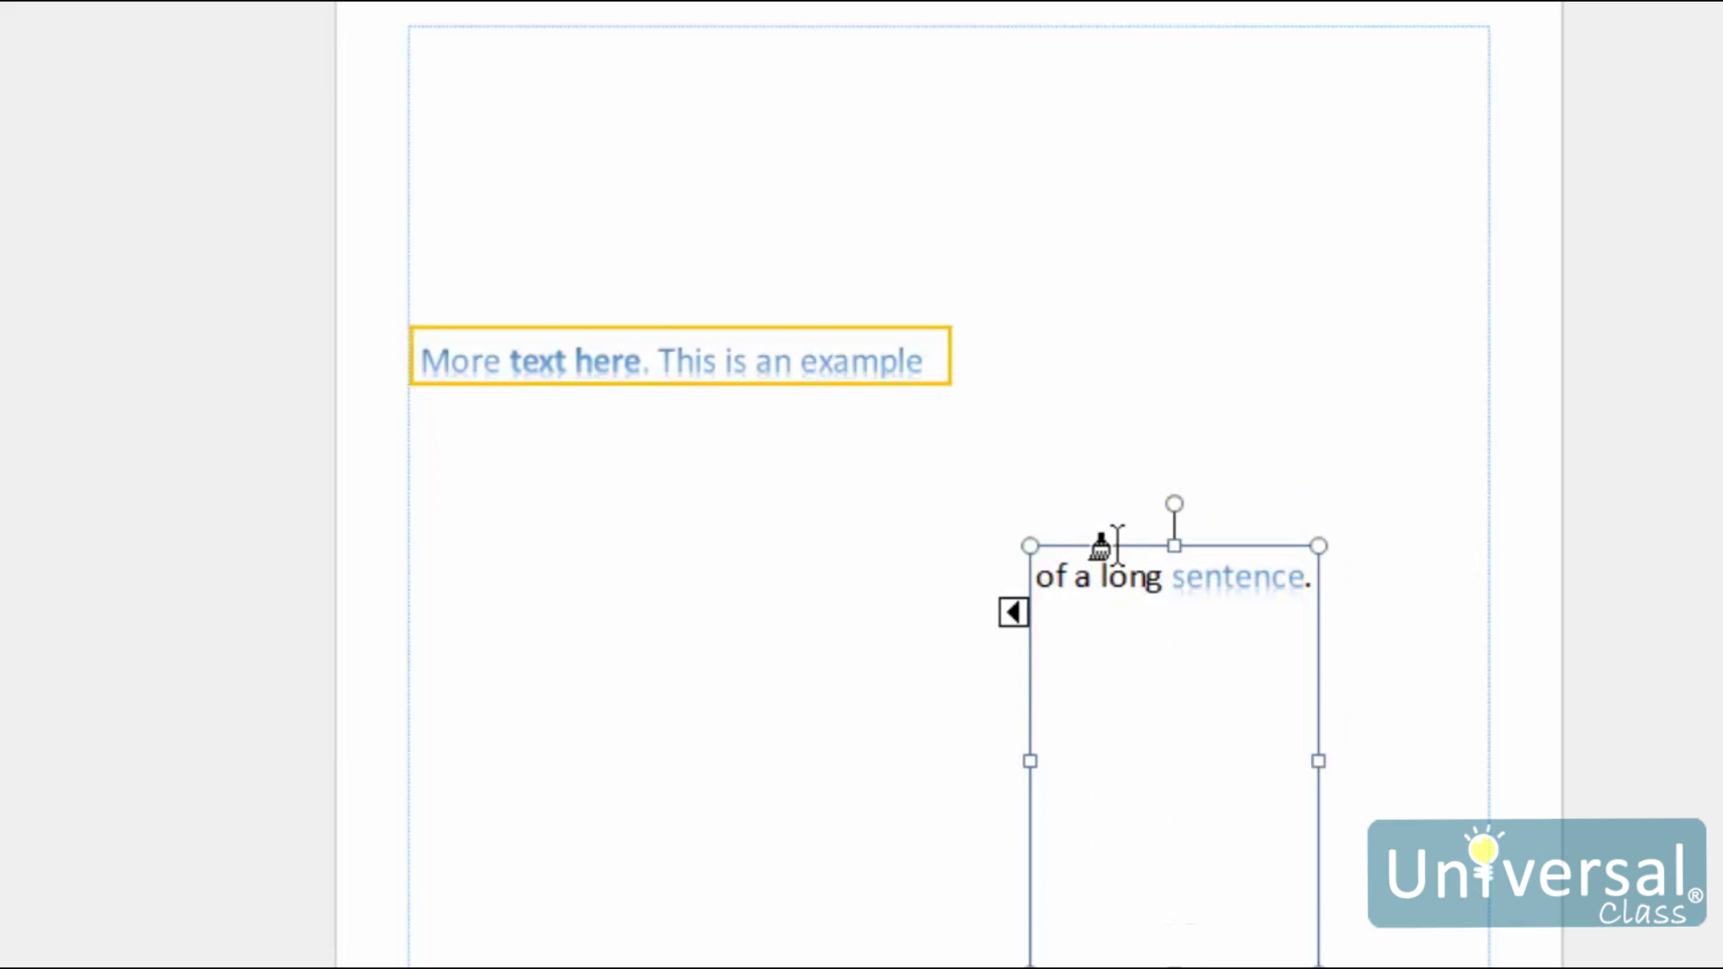
left_click(1075, 579)
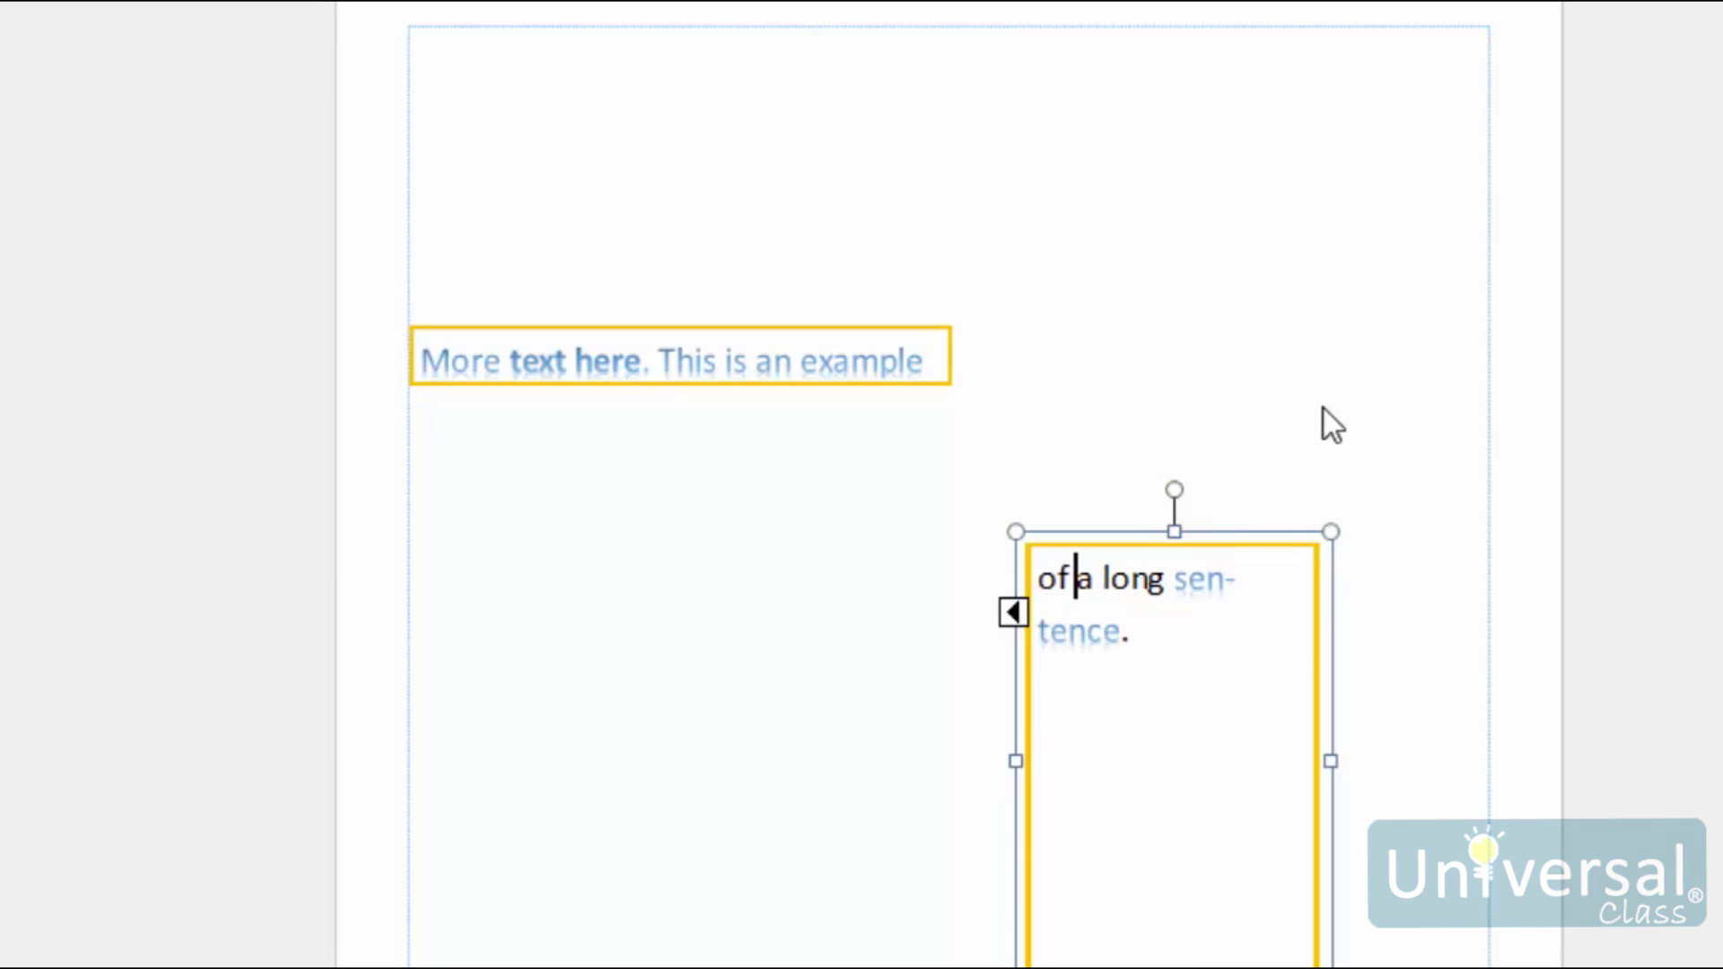
left_click(1371, 519)
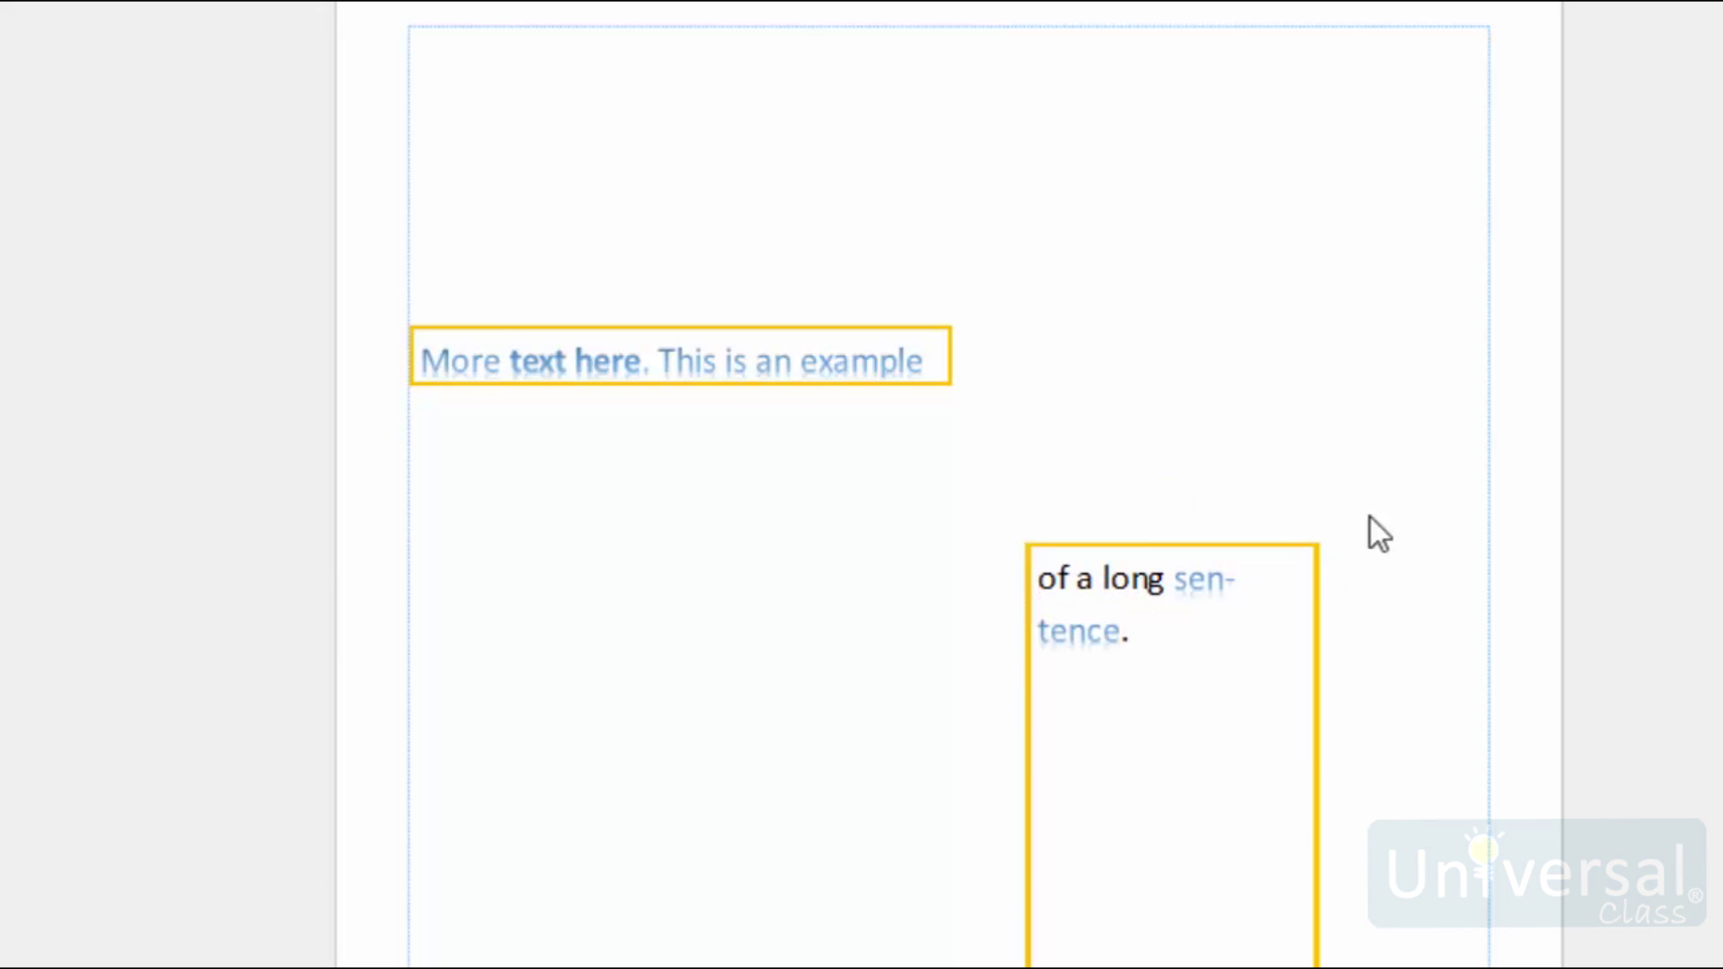